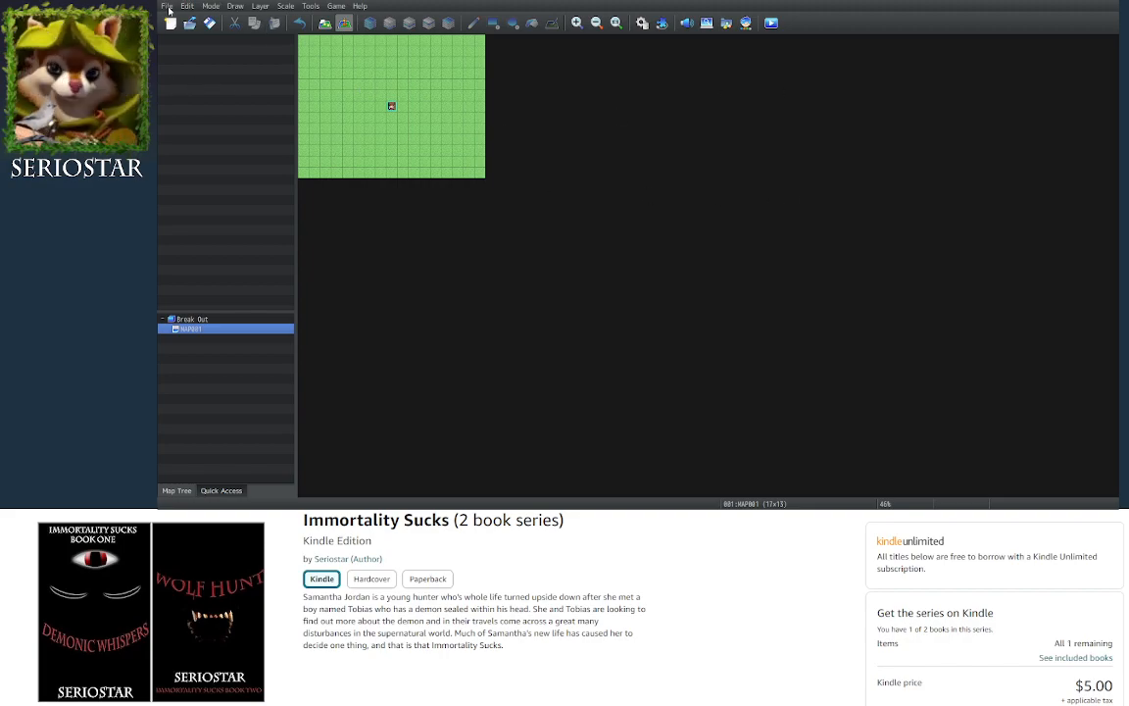
Resize MAP001 to 50 by 30 tiles, name it Lowest prison level and give it the dungeon tiles
{"action": "left_click", "coordinate": [577, 23]}
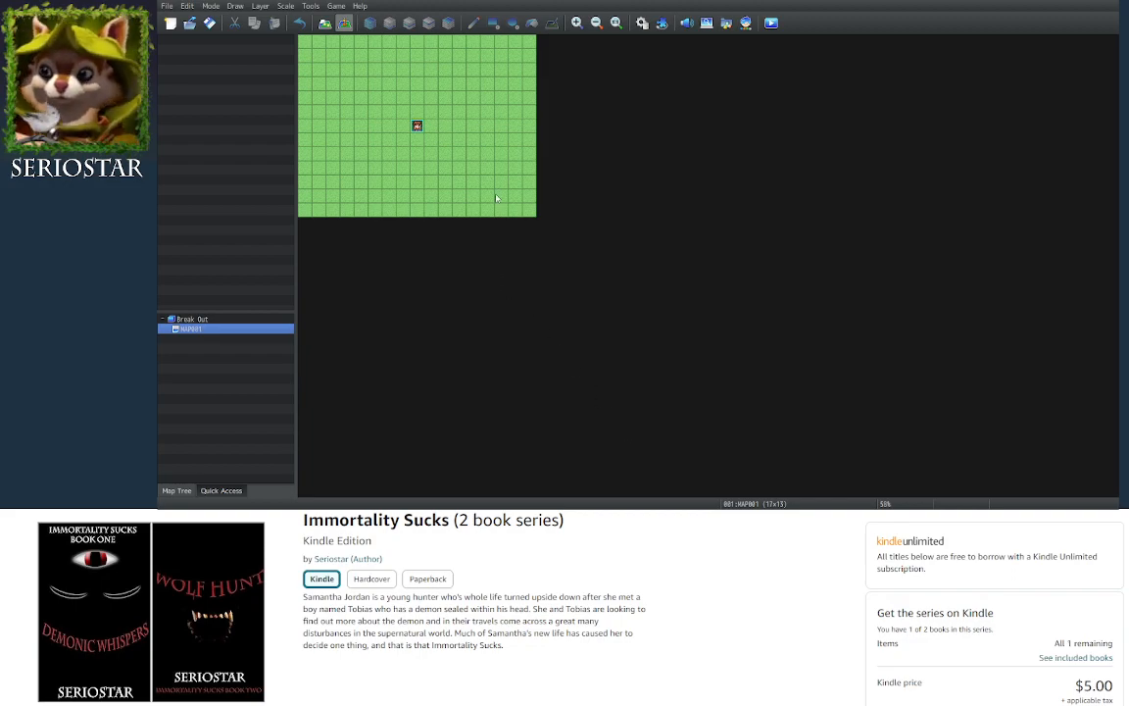
{"action": "left_click", "coordinate": [169, 7]}
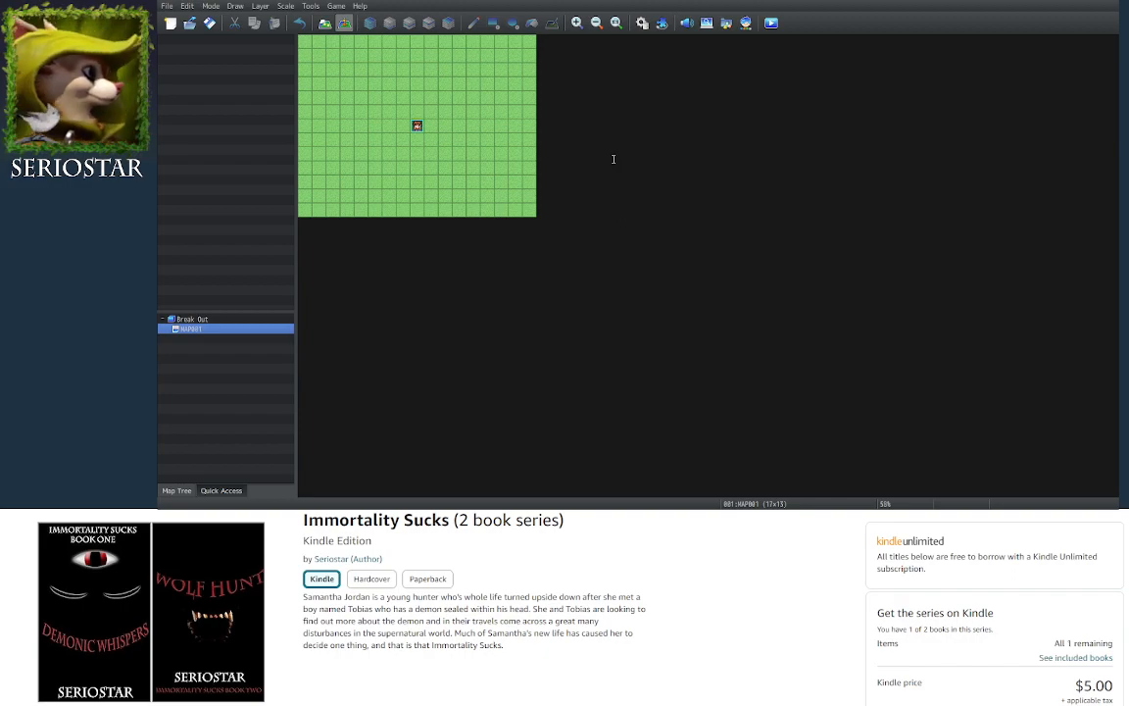
{"action": "key", "text": "Return"}
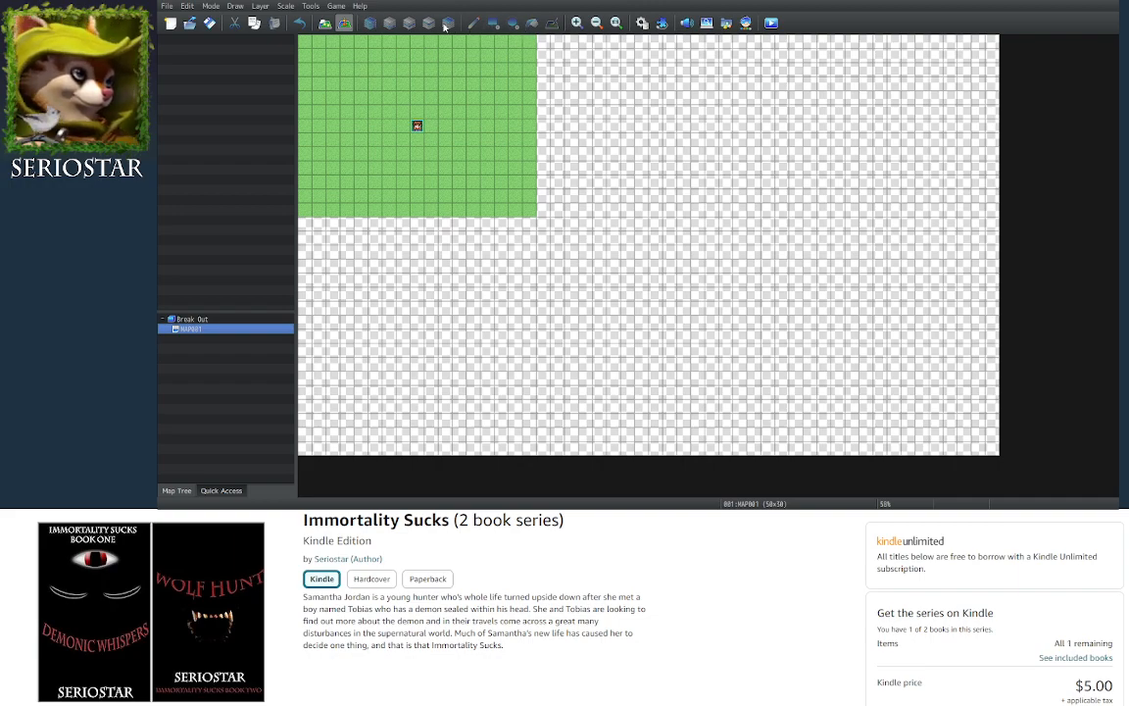
{"action": "left_click", "coordinate": [324, 23]}
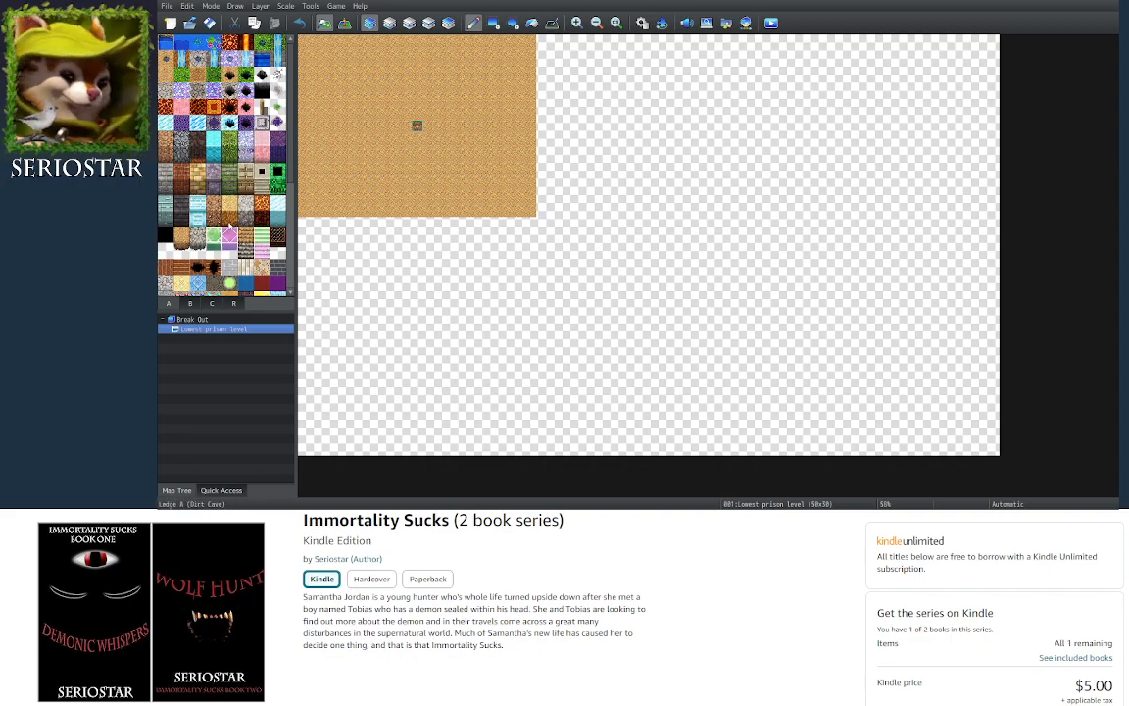
Flood-fill both the blank area and the existing ground with the tan dirt ledge tile
{"action": "left_click", "coordinate": [197, 139]}
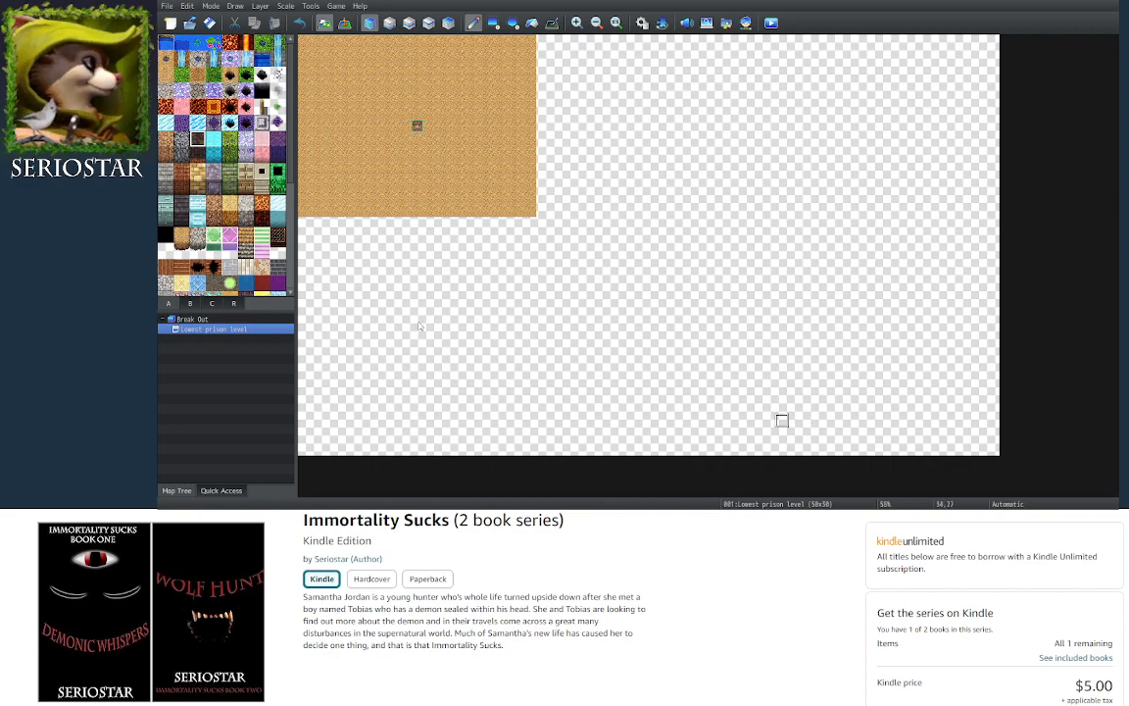
{"action": "left_click", "coordinate": [180, 236]}
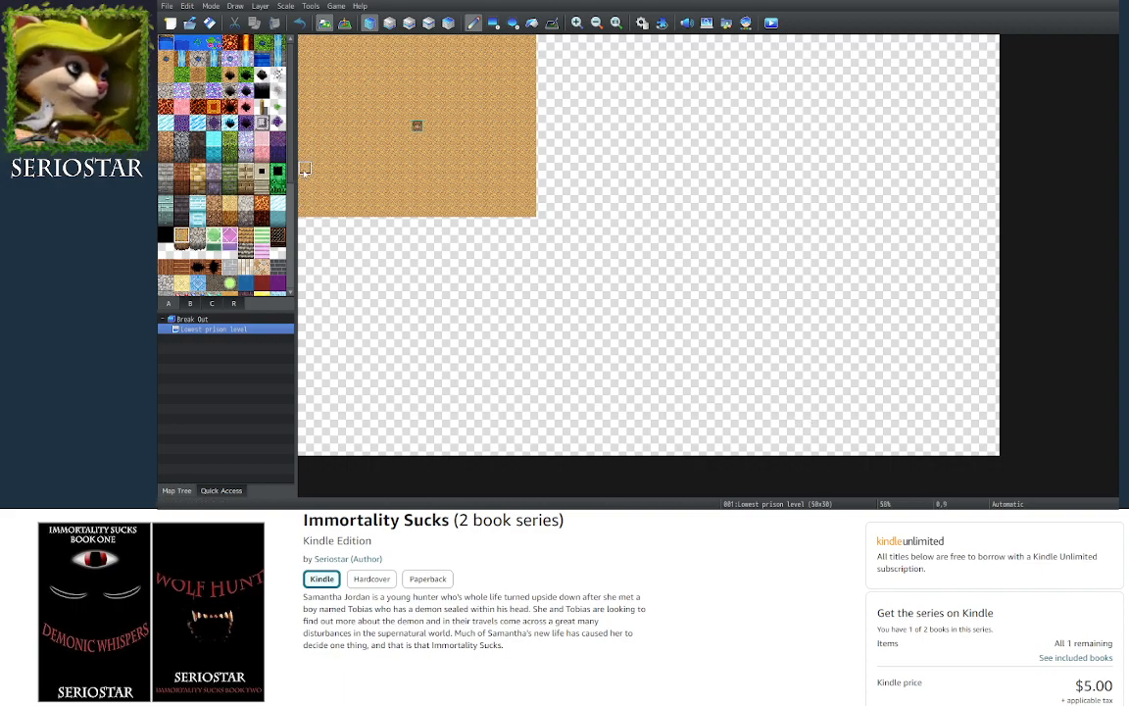
{"action": "left_click", "coordinate": [534, 22]}
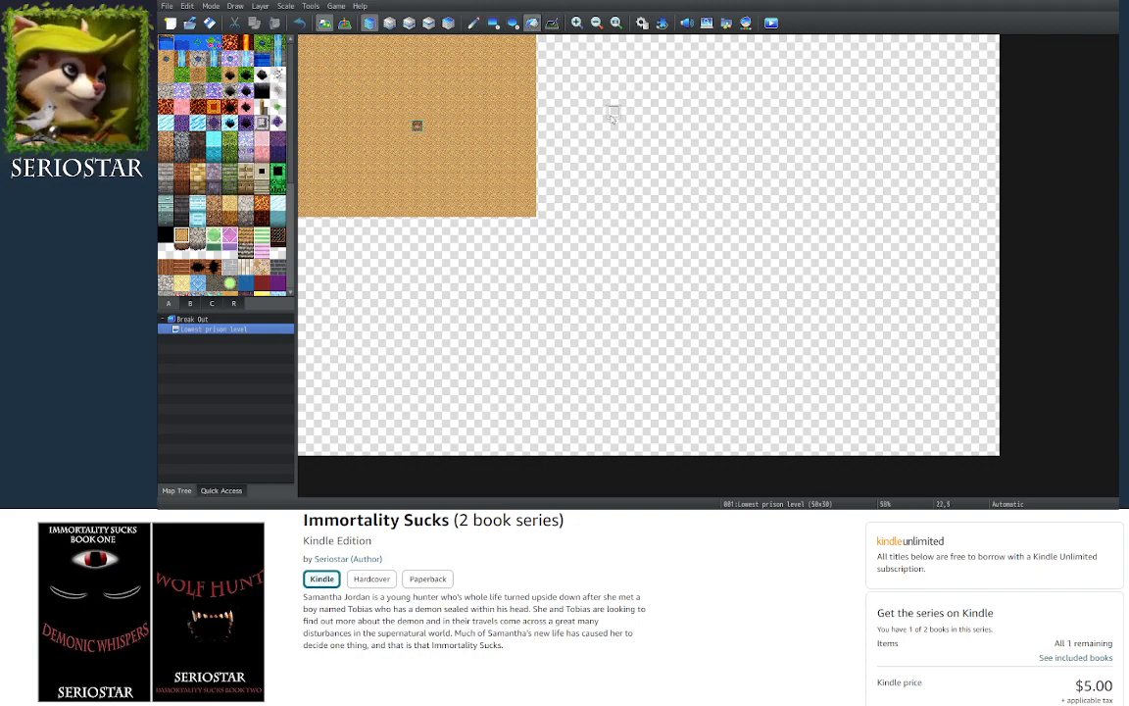
{"action": "left_click", "coordinate": [550, 100]}
{"action": "left_click", "coordinate": [517, 84]}
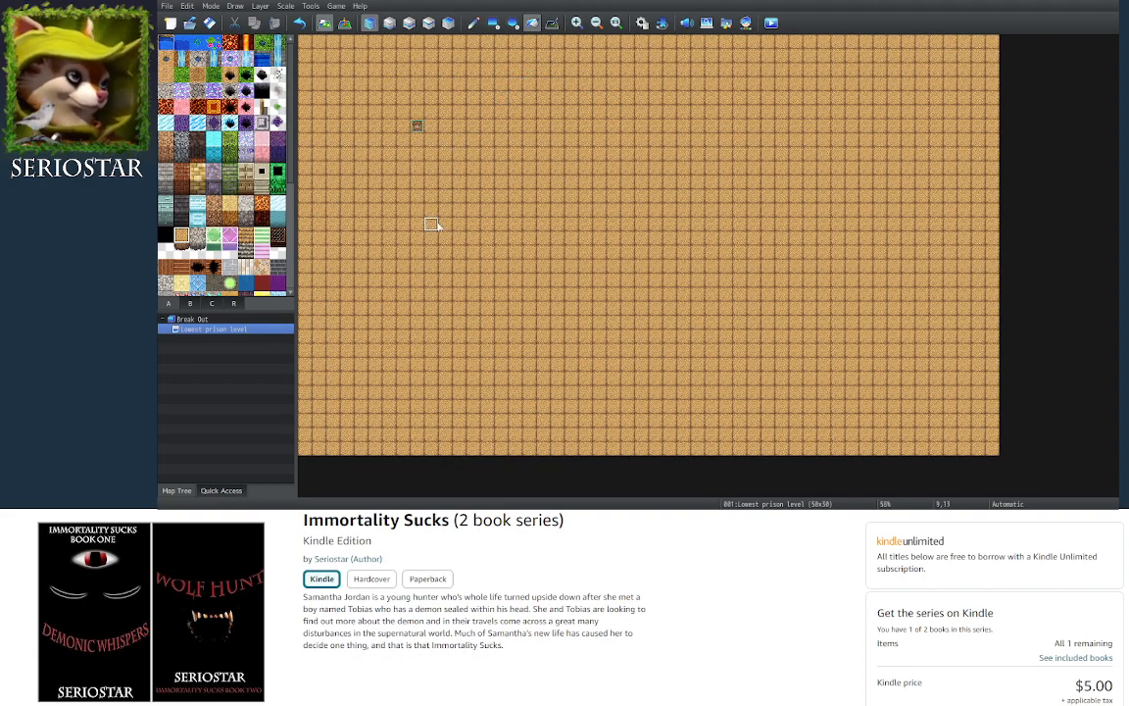
Flood-fill the entire map with the plain sandy ground tile and return to the pencil tool
{"action": "left_click", "coordinate": [169, 74]}
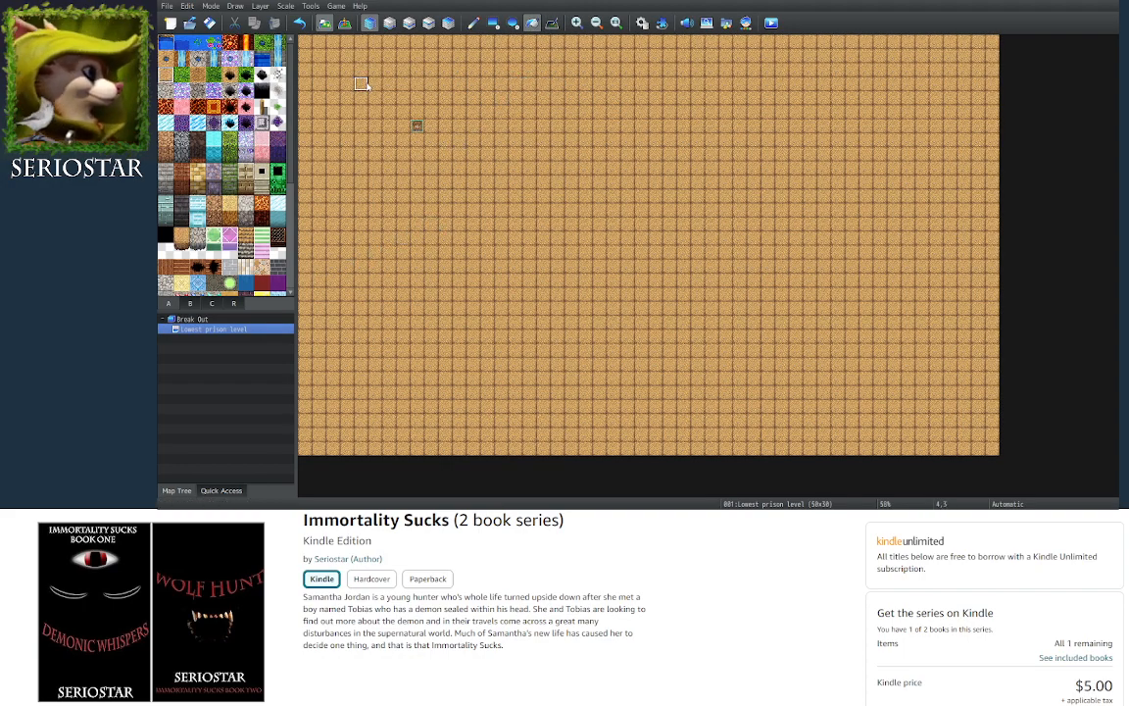
{"action": "left_click", "coordinate": [368, 85]}
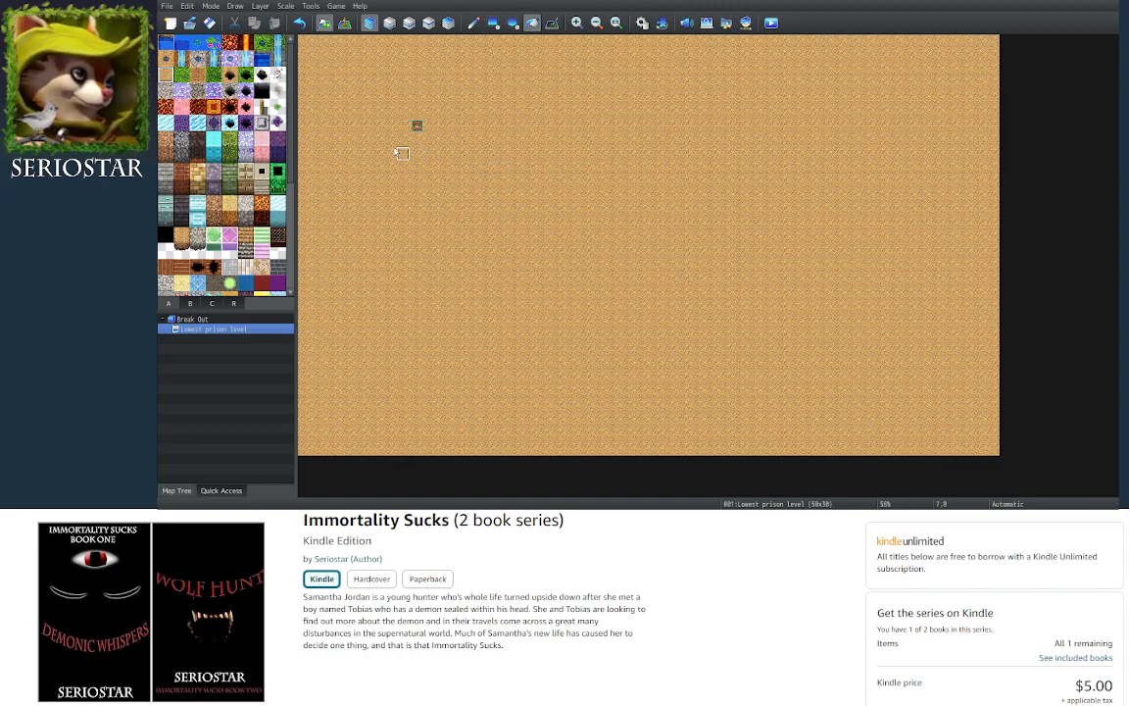
{"action": "left_click", "coordinate": [474, 26]}
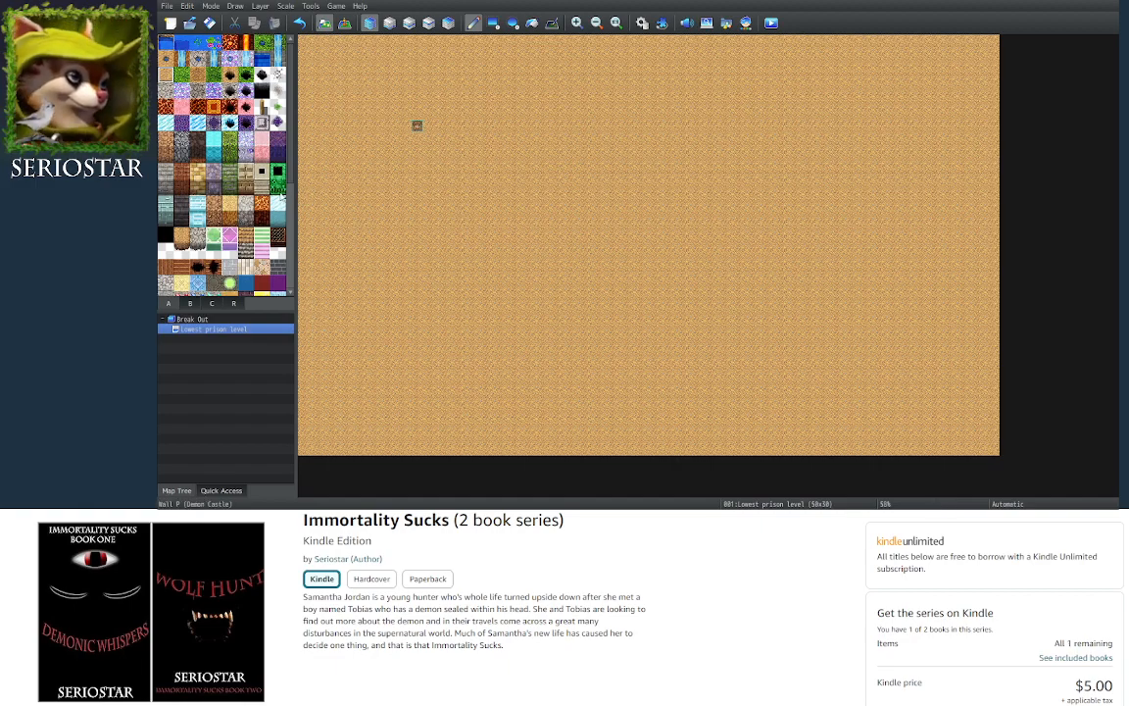
{"action": "scroll", "coordinate": [292, 193], "scroll_direction": "down", "scroll_amount": 1}
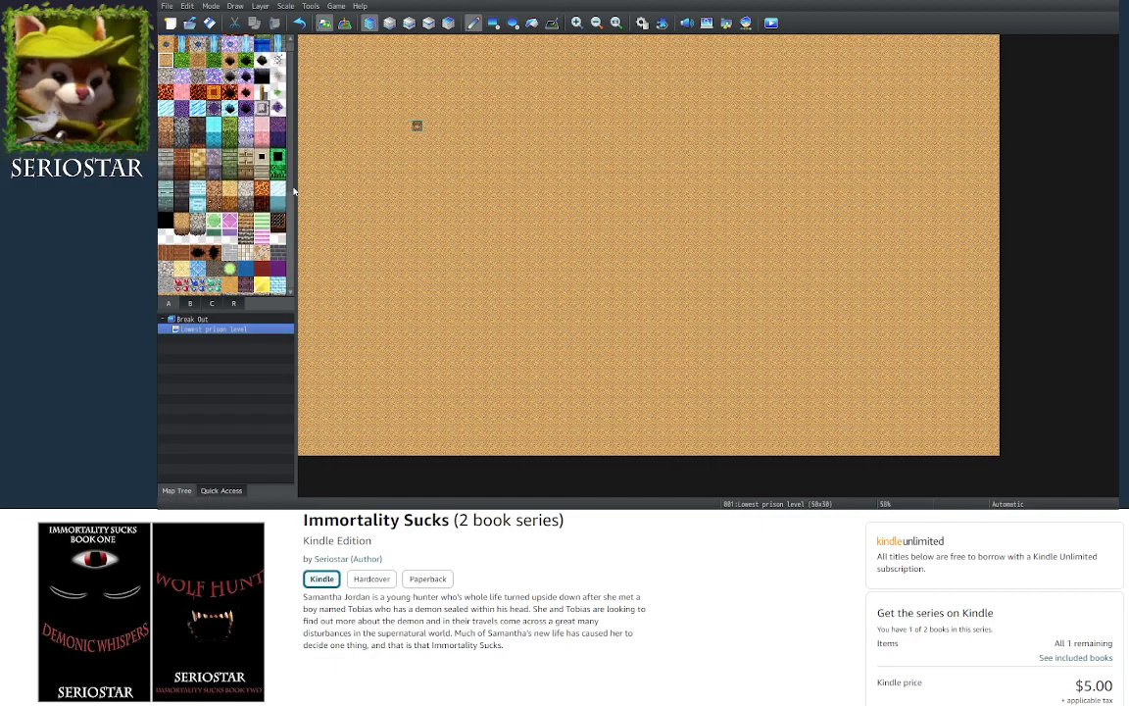
{"action": "scroll", "coordinate": [293, 194], "scroll_direction": "up", "scroll_amount": 1}
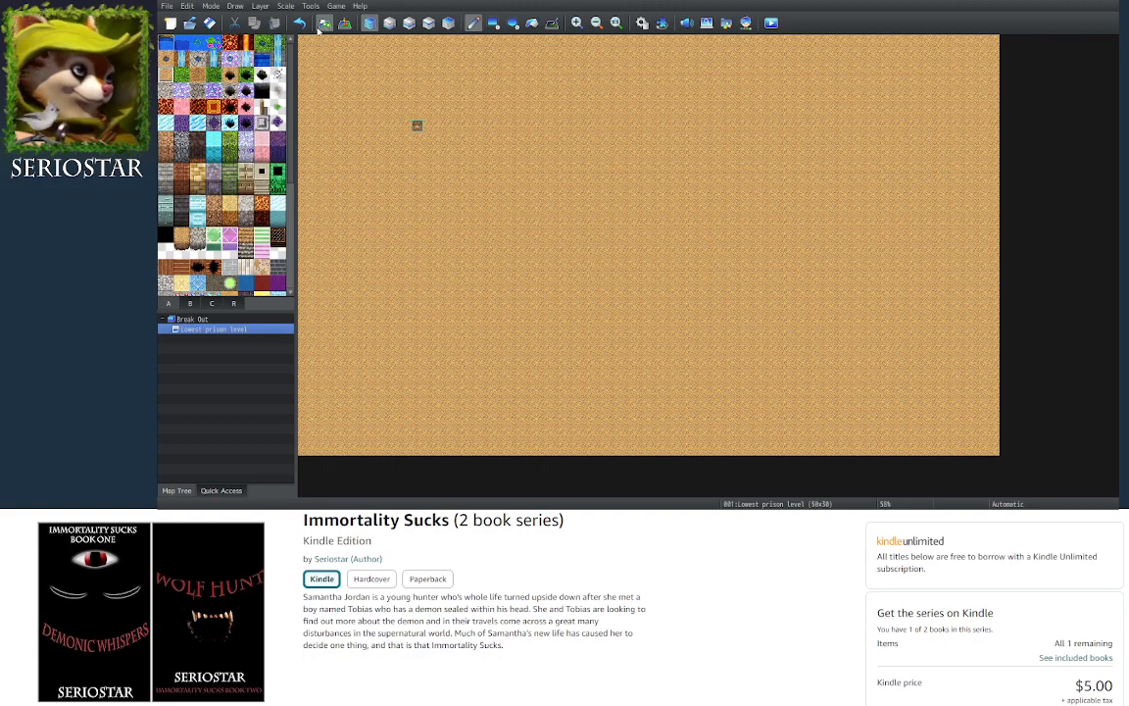
{"action": "left_click_drag", "start_coordinate": [291, 91], "coordinate": [292, 201]}
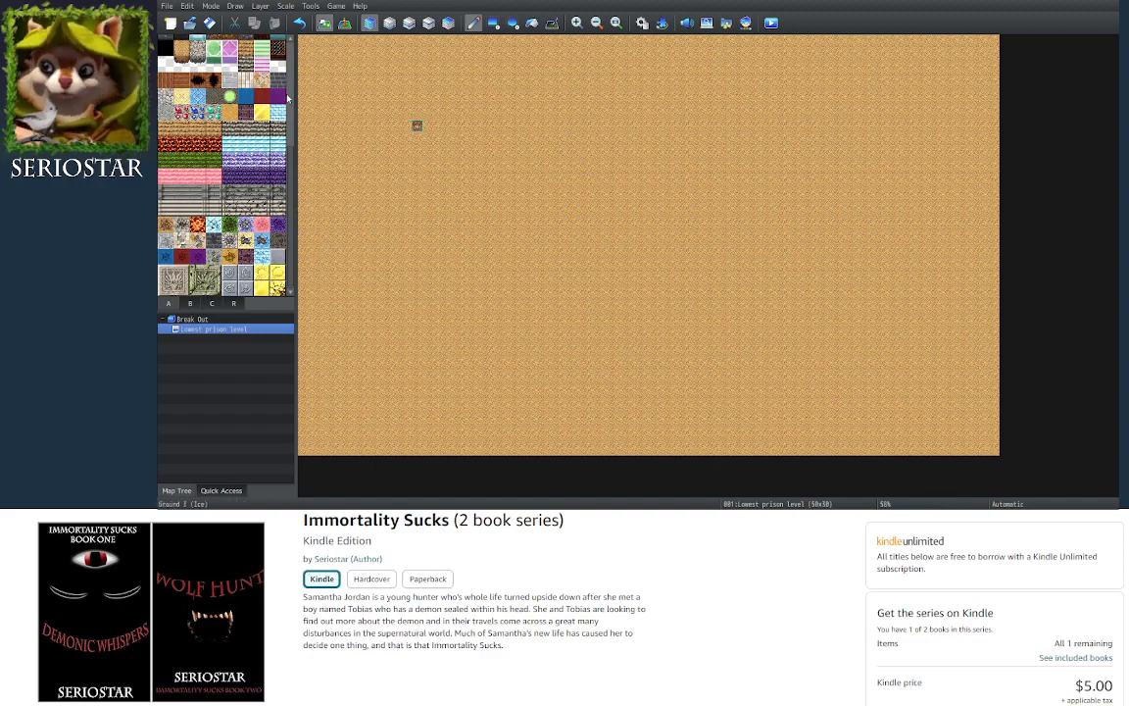
{"action": "scroll", "coordinate": [290, 137], "scroll_direction": "up", "scroll_amount": 3}
{"action": "scroll", "coordinate": [290, 138], "scroll_direction": "up", "scroll_amount": 3}
{"action": "left_click_drag", "start_coordinate": [290, 137], "coordinate": [294, 65]}
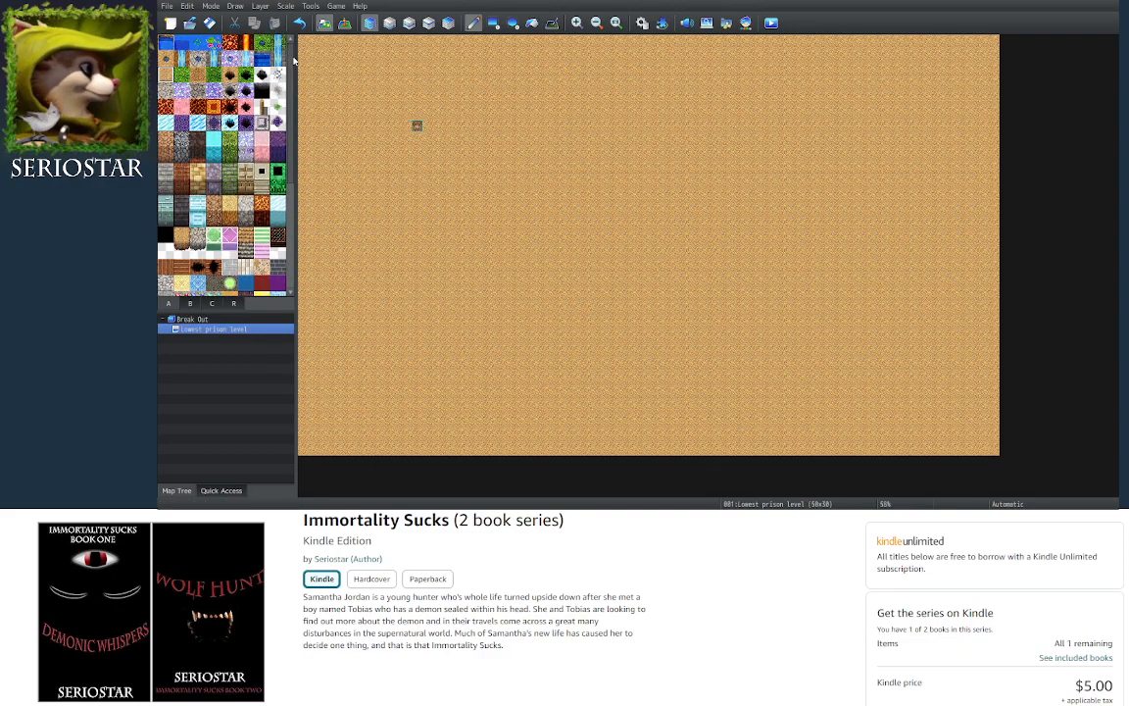
Try out the cave wall tiles in the map's upper-left corner
{"action": "left_click", "coordinate": [165, 154]}
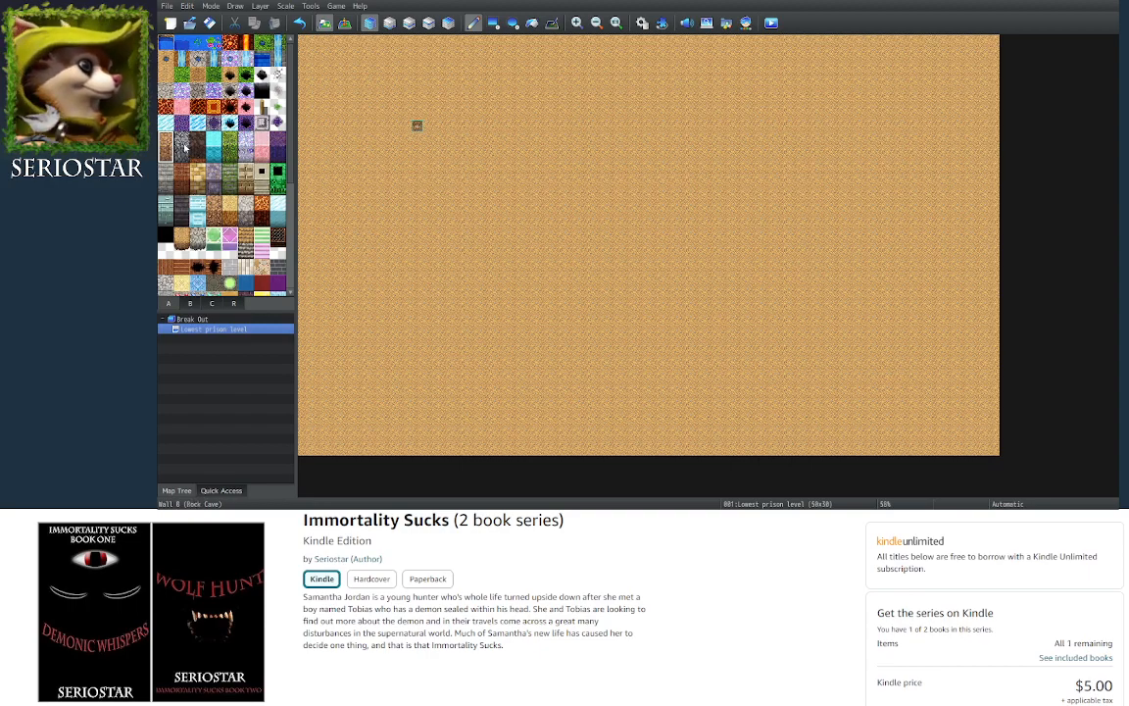
{"action": "left_click", "coordinate": [317, 48]}
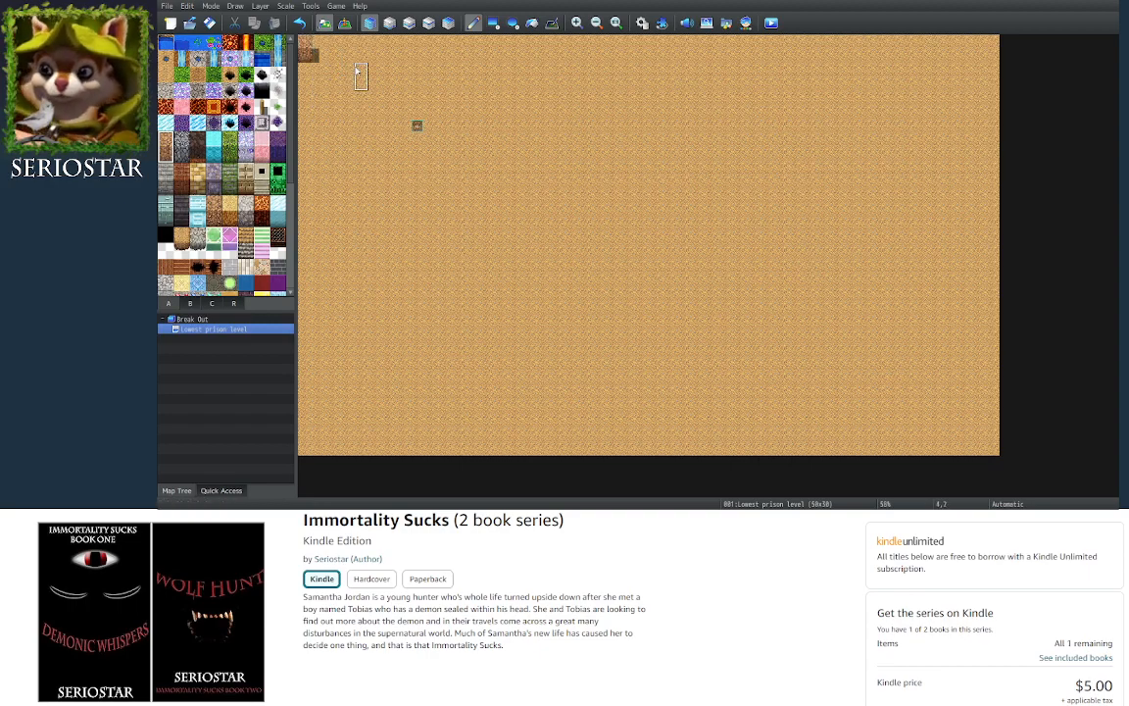
{"action": "left_click", "coordinate": [183, 143]}
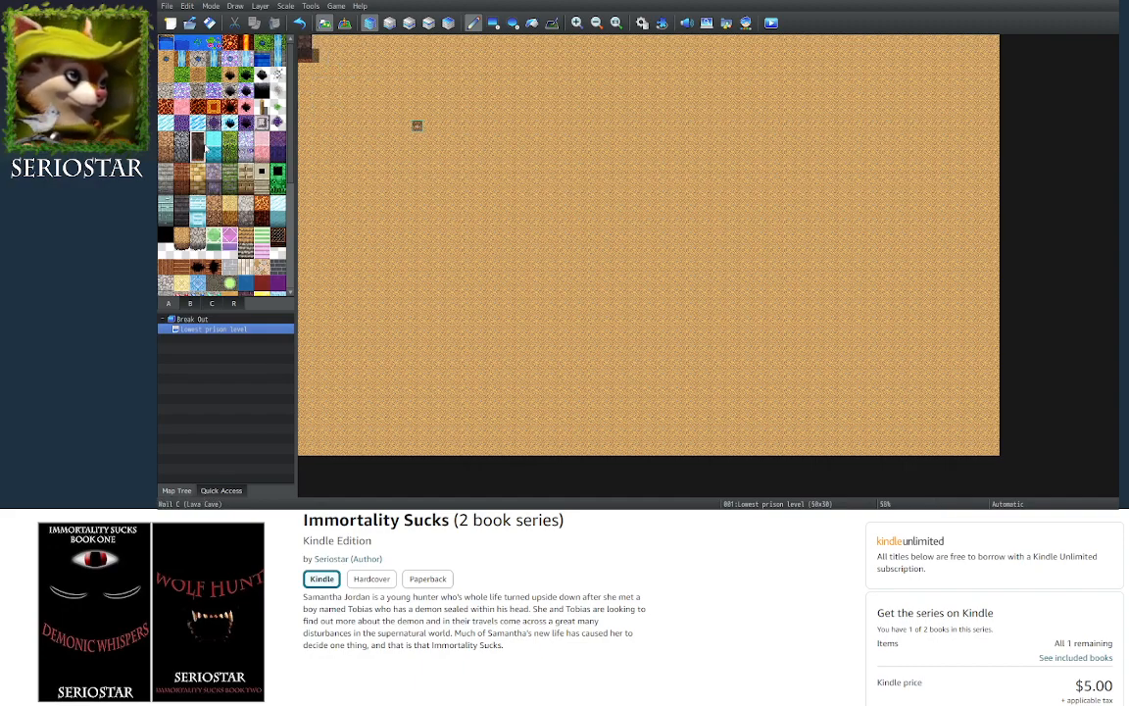
Paint a dark brick wall border around the whole map, with a front face along the upper edge
{"action": "left_click", "coordinate": [182, 209]}
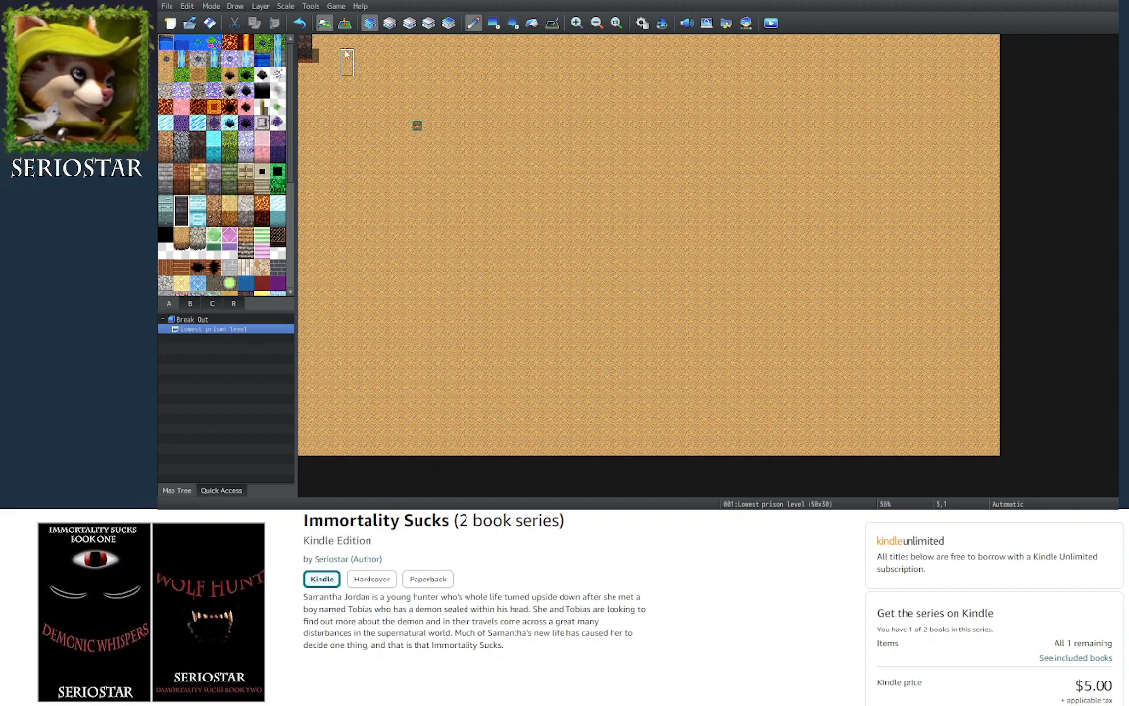
{"action": "left_click", "coordinate": [310, 50]}
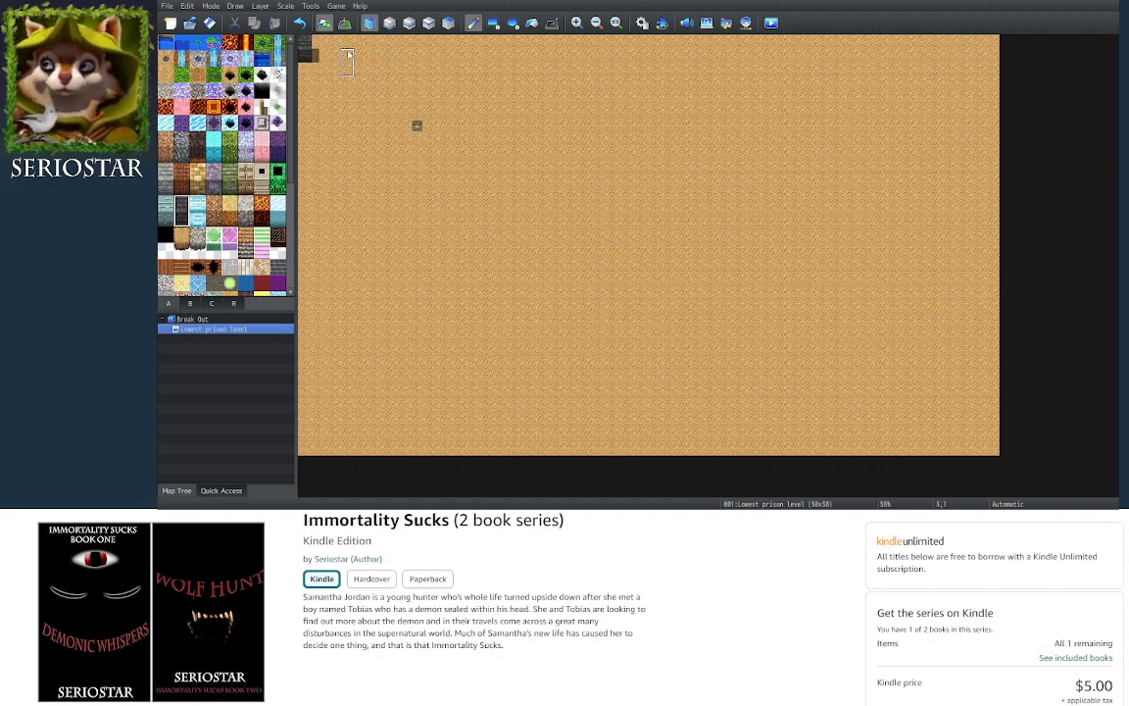
{"action": "left_click_drag", "start_coordinate": [324, 49], "coordinate": [817, 45]}
{"action": "left_click_drag", "start_coordinate": [934, 46], "coordinate": [988, 45]}
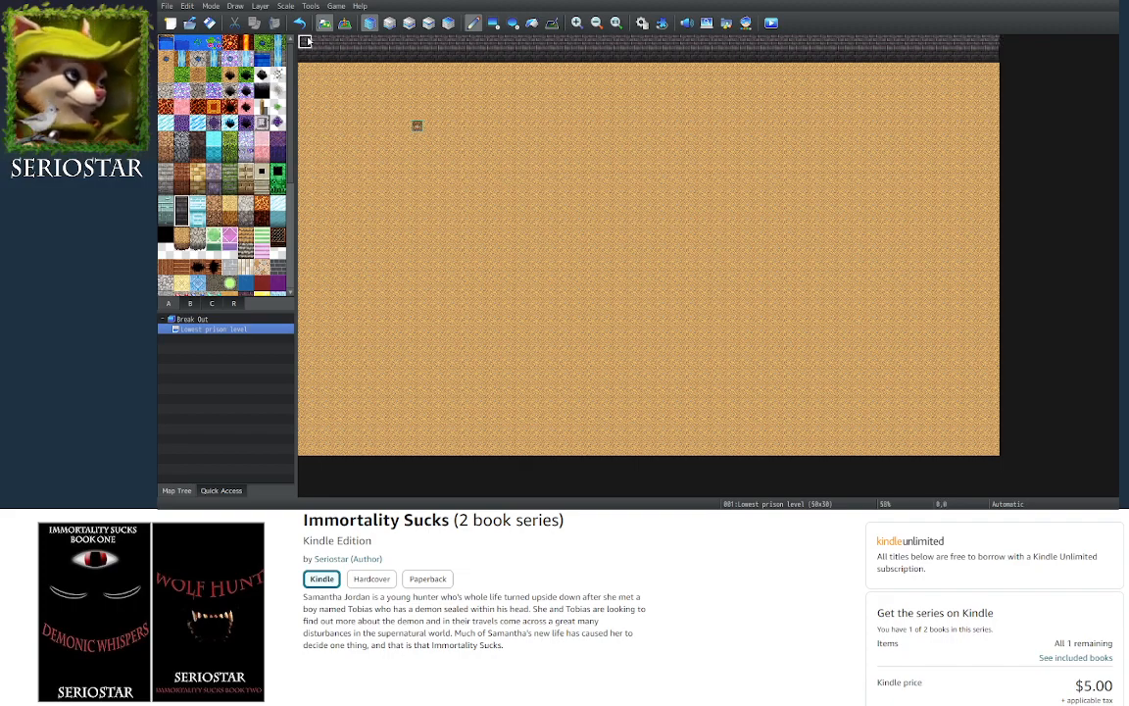
{"action": "mouse_move", "coordinate": [305, 43]}
{"action": "left_mouse_down"}
{"action": "mouse_move", "coordinate": [305, 448]}
{"action": "mouse_move", "coordinate": [992, 449]}
{"action": "mouse_move", "coordinate": [978, 78]}
{"action": "mouse_move", "coordinate": [991, 43]}
{"action": "mouse_move", "coordinate": [992, 151]}
{"action": "mouse_move", "coordinate": [994, 107]}
{"action": "mouse_move", "coordinate": [978, 77]}
{"action": "mouse_move", "coordinate": [978, 154]}
{"action": "left_mouse_up"}
{"action": "right_click", "coordinate": [965, 97]}
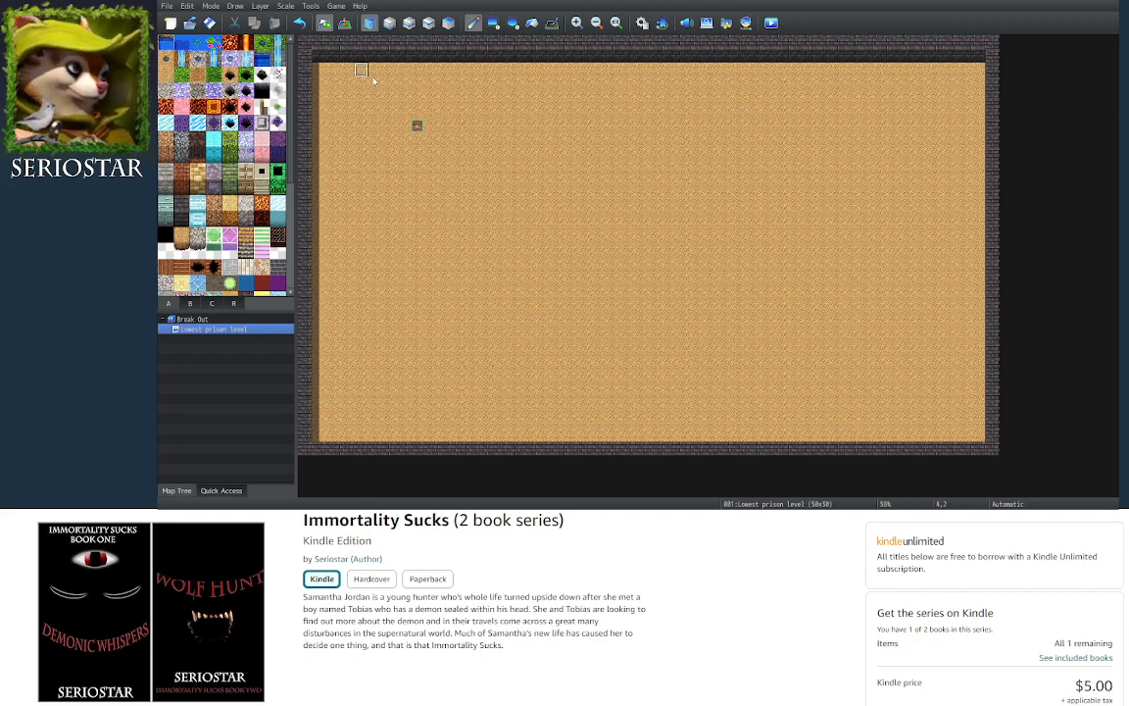
Draw a small brick-walled cell in the map's upper-left corner, leaving a one-tile doorway in its lower wall
{"action": "left_click_drag", "start_coordinate": [388, 42], "coordinate": [390, 113]}
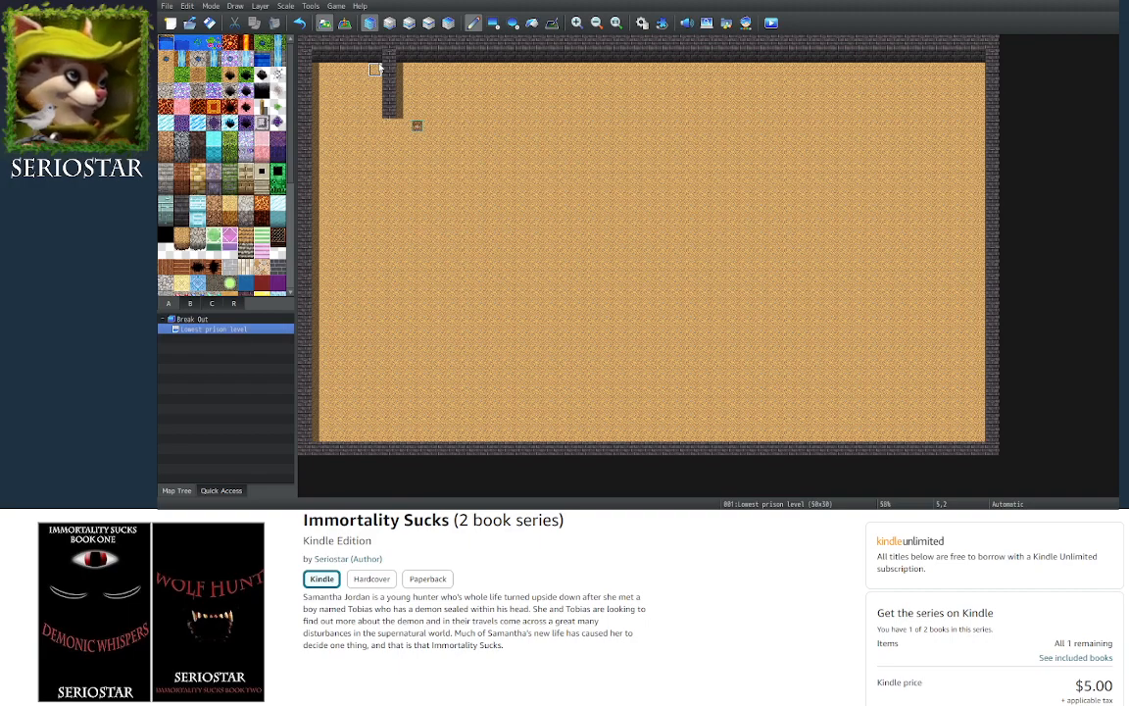
{"action": "mouse_move", "coordinate": [389, 126]}
{"action": "left_mouse_down"}
{"action": "mouse_move", "coordinate": [388, 112]}
{"action": "mouse_move", "coordinate": [320, 112]}
{"action": "left_mouse_up"}
{"action": "mouse_move", "coordinate": [388, 125]}
{"action": "left_mouse_down"}
{"action": "mouse_move", "coordinate": [320, 125]}
{"action": "mouse_move", "coordinate": [348, 125]}
{"action": "left_mouse_up"}
{"action": "right_click", "coordinate": [358, 85]}
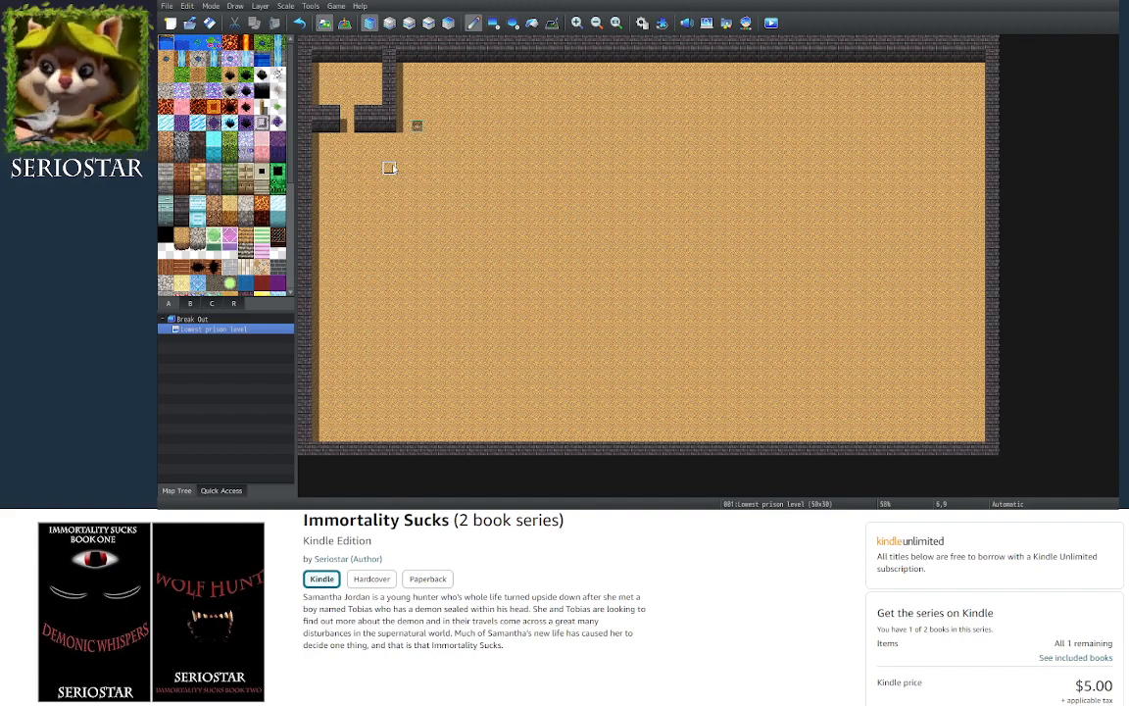
Set the player's starting position at tile 3,3 inside the cell
{"action": "left_click", "coordinate": [344, 23]}
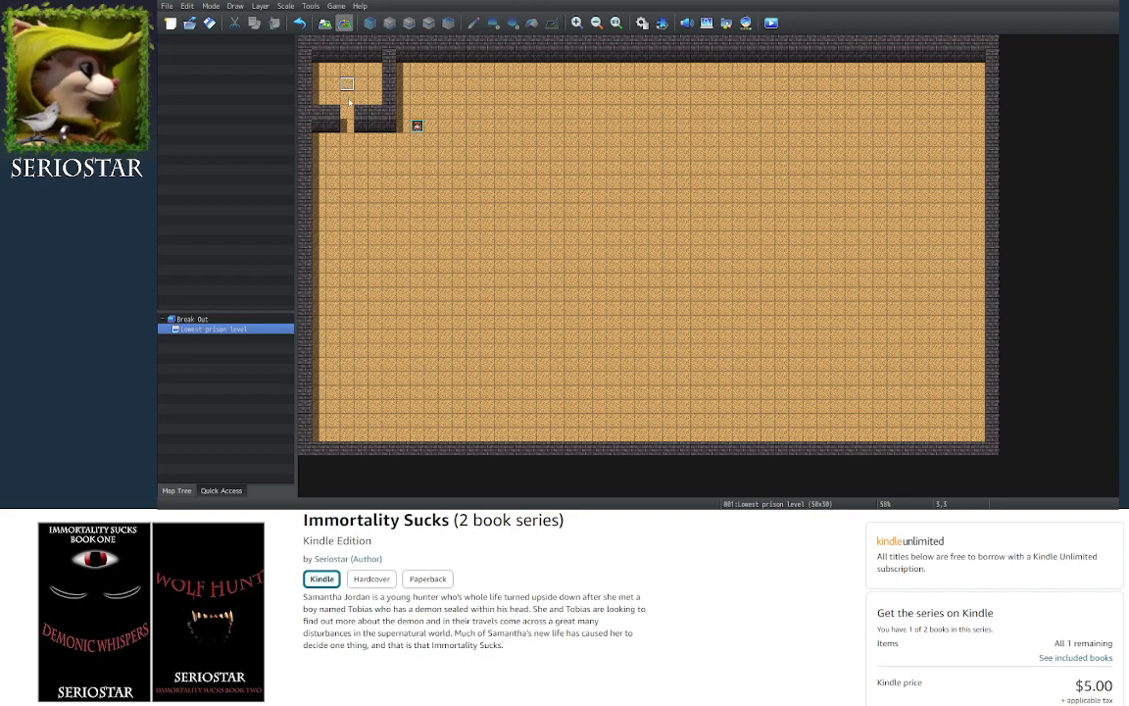
{"action": "left_click", "coordinate": [486, 235]}
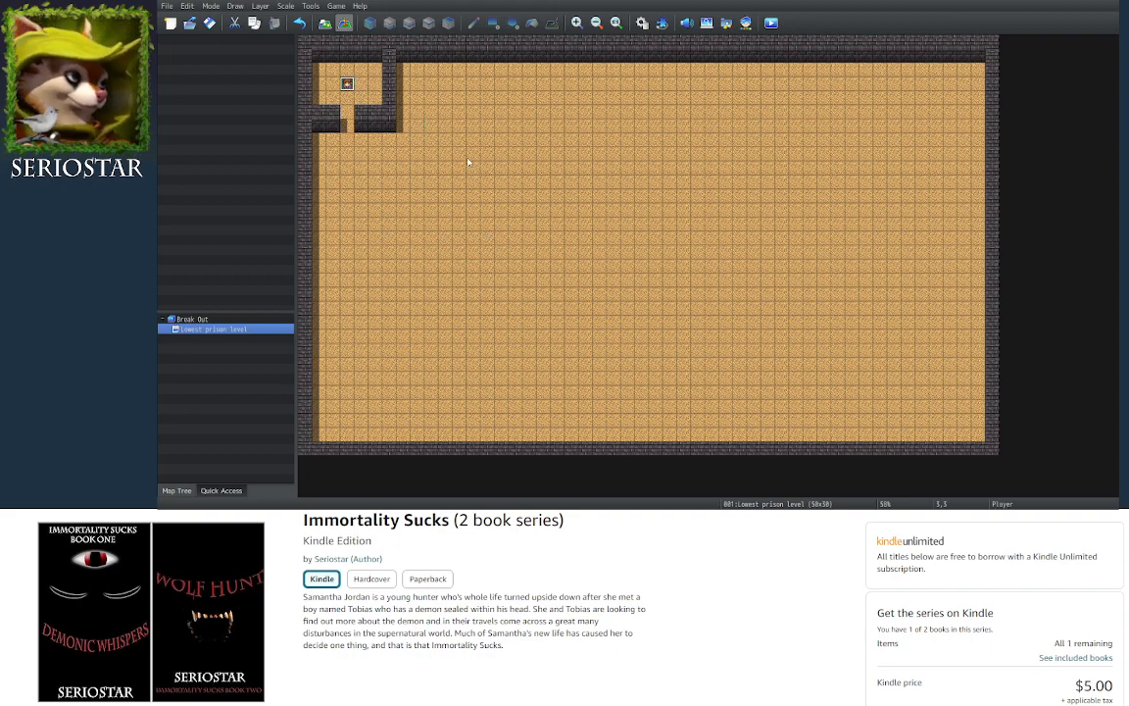
{"action": "left_click", "coordinate": [324, 23]}
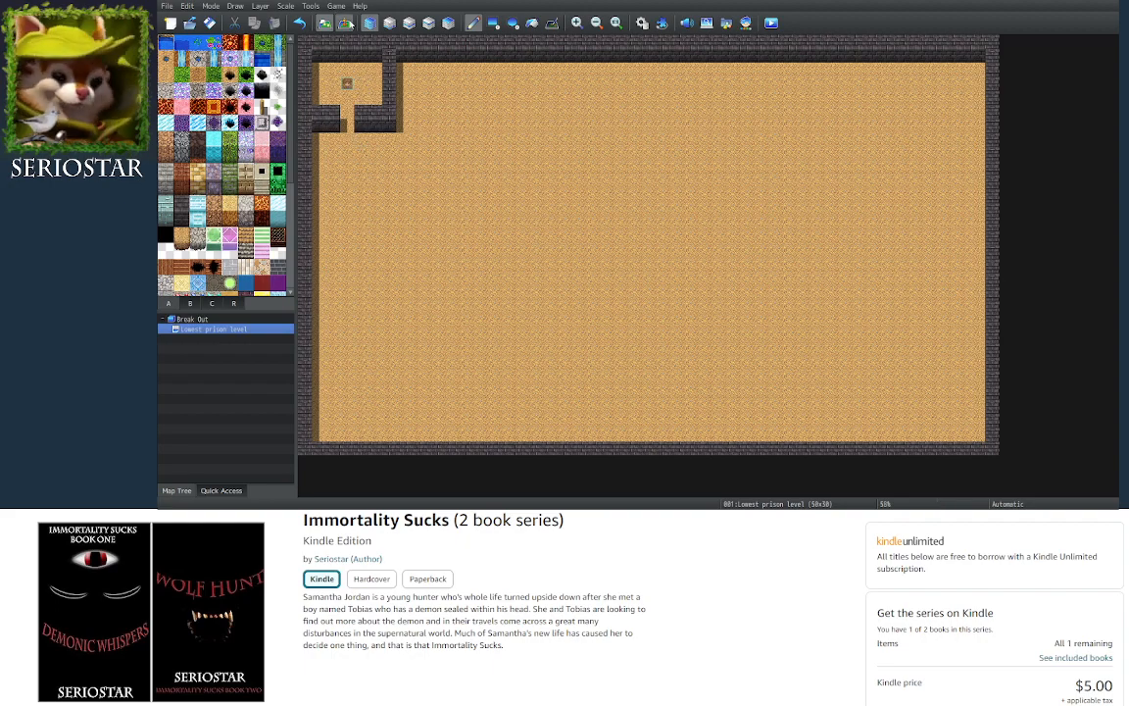
Create a door event in the cell's doorway at tile 3,6
{"action": "left_click", "coordinate": [345, 23]}
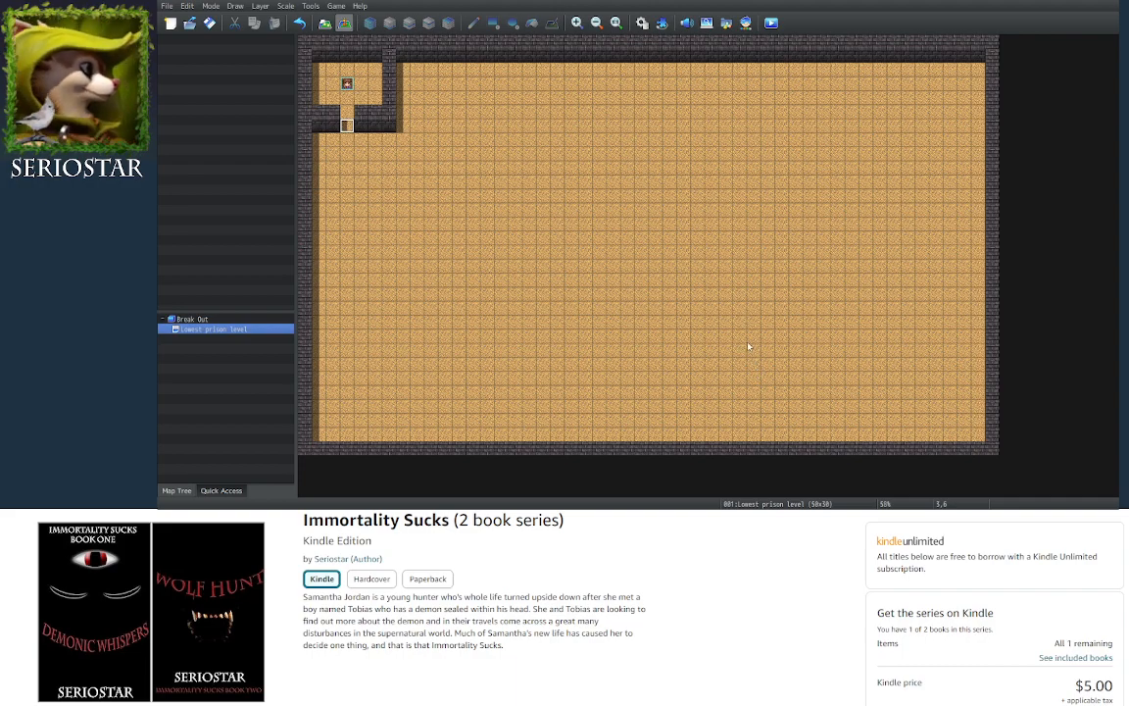
{"action": "left_click", "coordinate": [655, 292]}
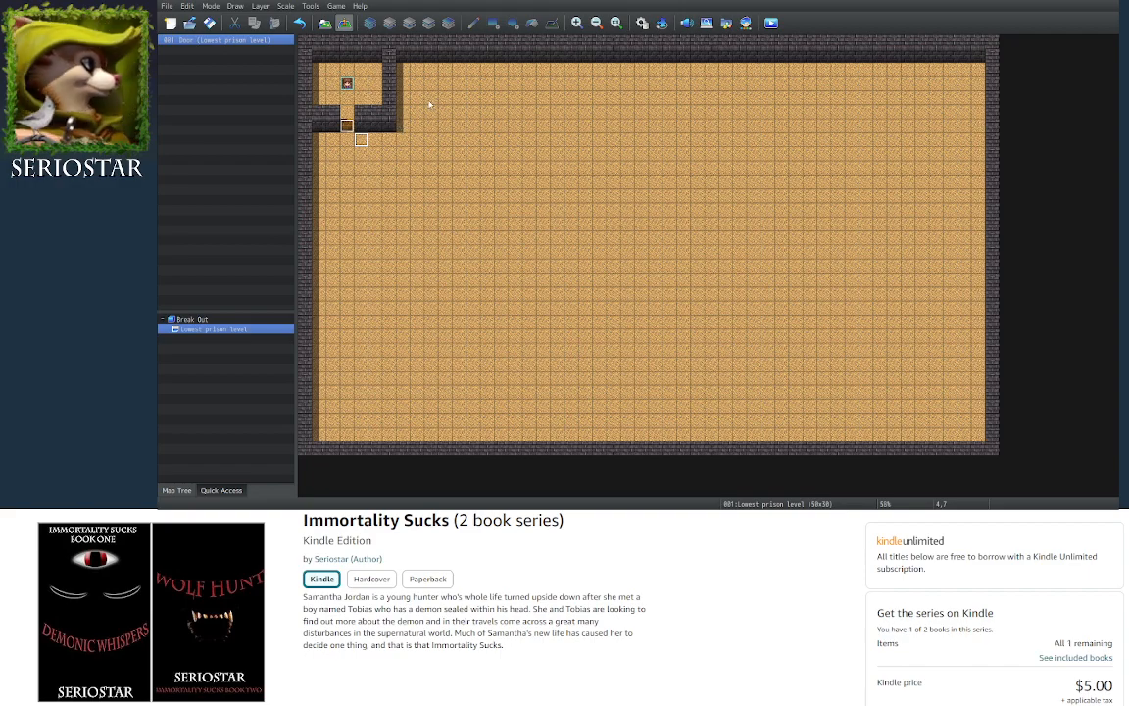
{"action": "left_click", "coordinate": [320, 59]}
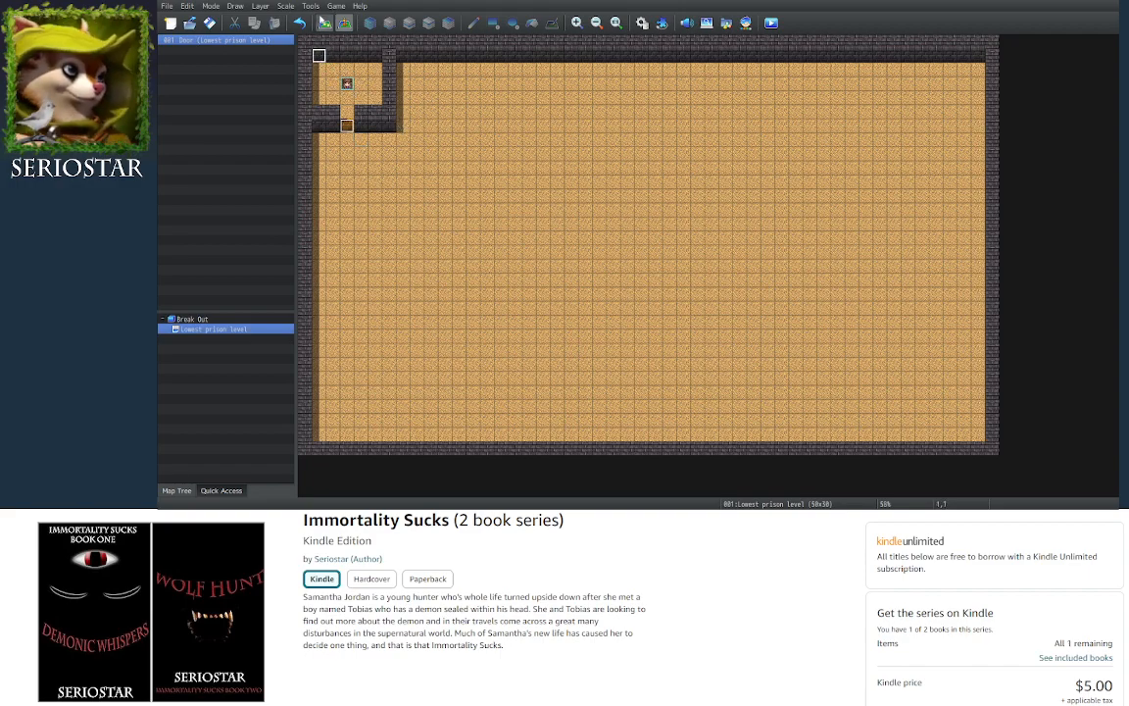
Copy the walled cell's tiles and stamp seven copies side by side along the map's upper wall
{"action": "left_click", "coordinate": [324, 22]}
{"action": "right_click_drag", "start_coordinate": [324, 63], "coordinate": [393, 124]}
{"action": "left_click", "coordinate": [475, 130]}
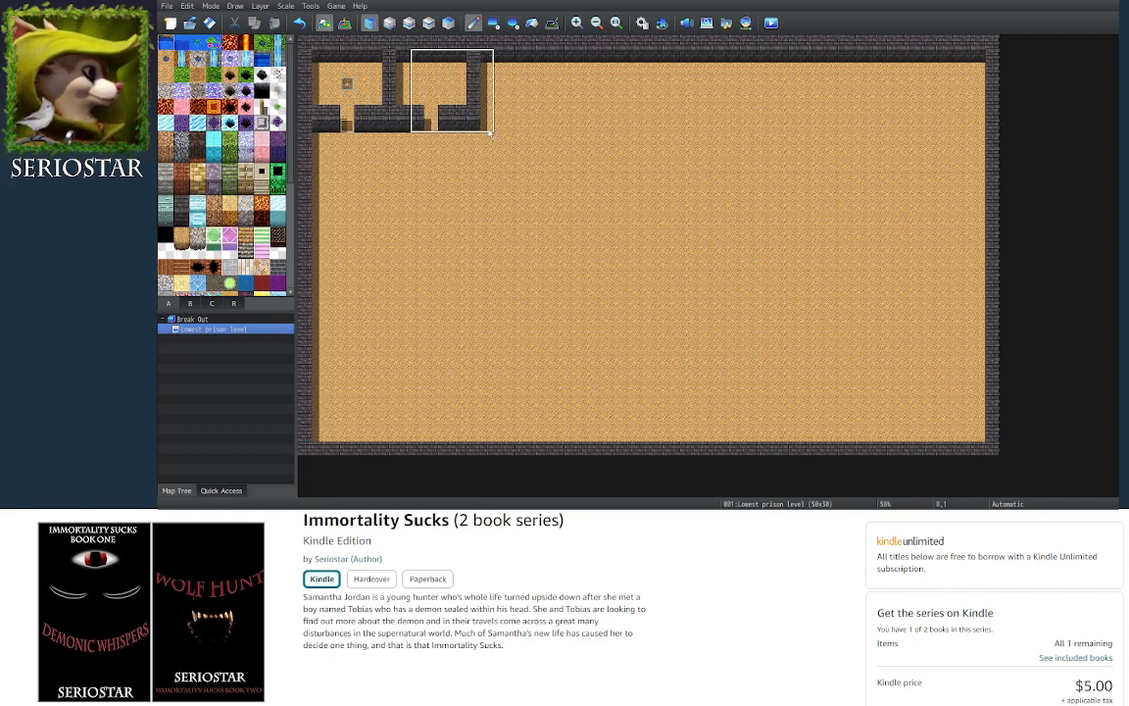
{"action": "left_click", "coordinate": [562, 133]}
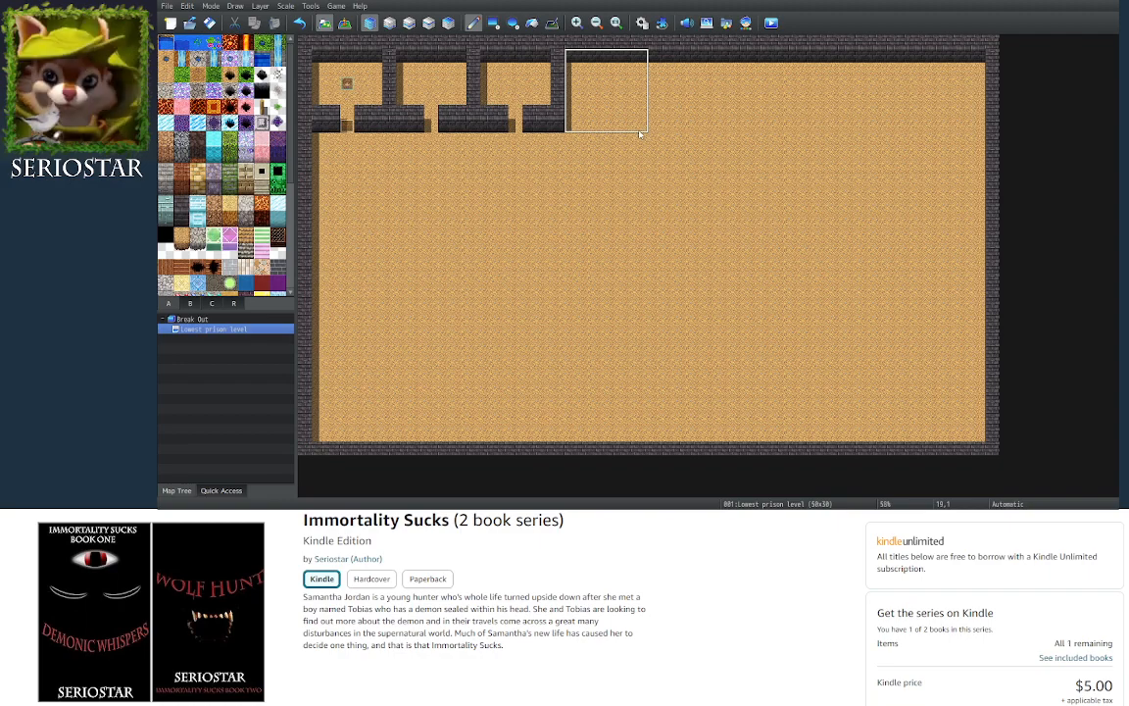
{"action": "left_click", "coordinate": [647, 131]}
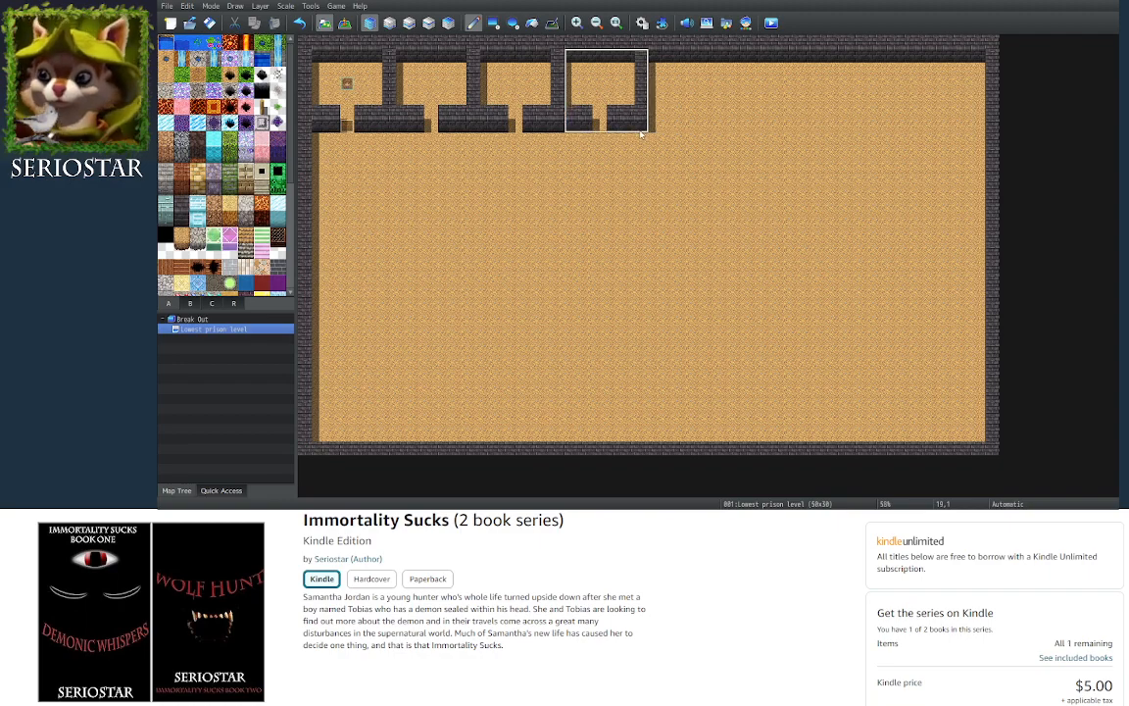
{"action": "left_click", "coordinate": [731, 130]}
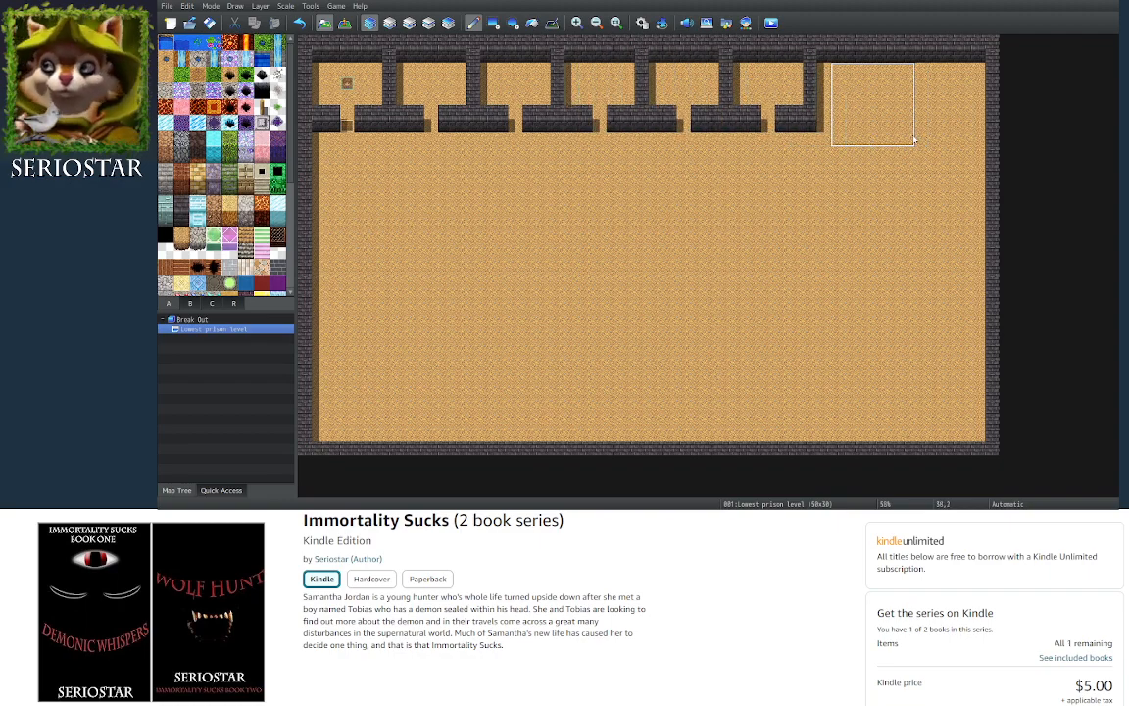
{"action": "left_click", "coordinate": [815, 132]}
{"action": "left_click", "coordinate": [888, 132]}
{"action": "left_click", "coordinate": [974, 133]}
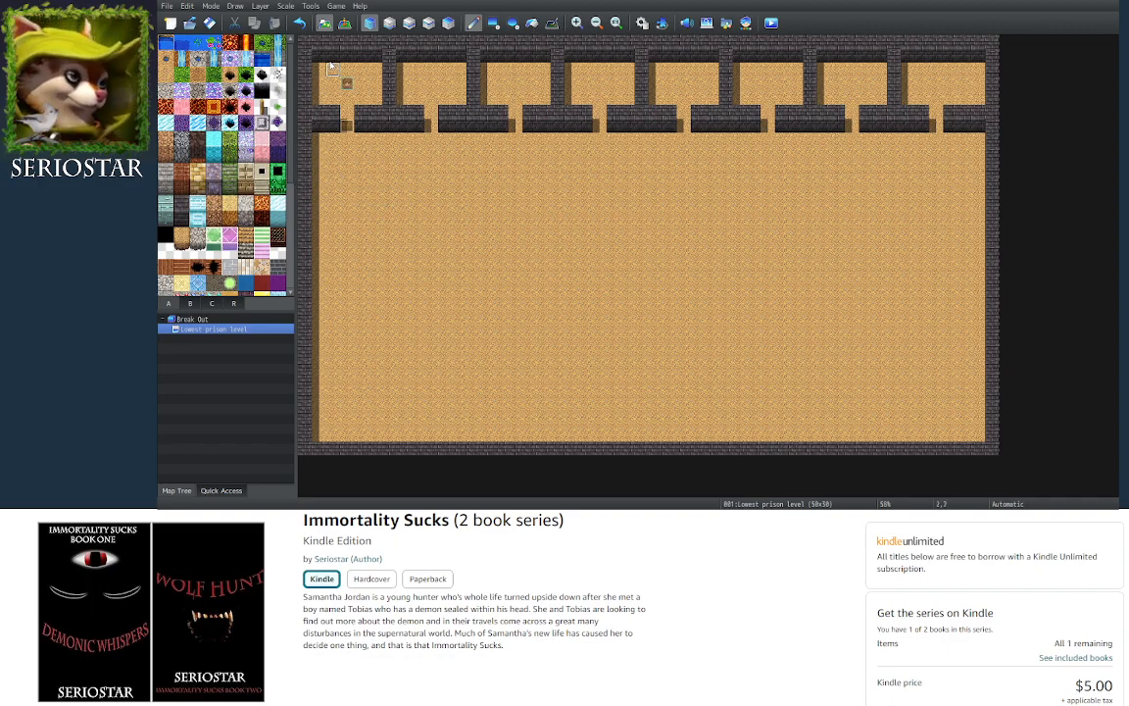
Build a brick wall across the full map width below the cell corridor, leaving a one-tile passage at column 24
{"action": "right_click_drag", "start_coordinate": [314, 47], "coordinate": [375, 59]}
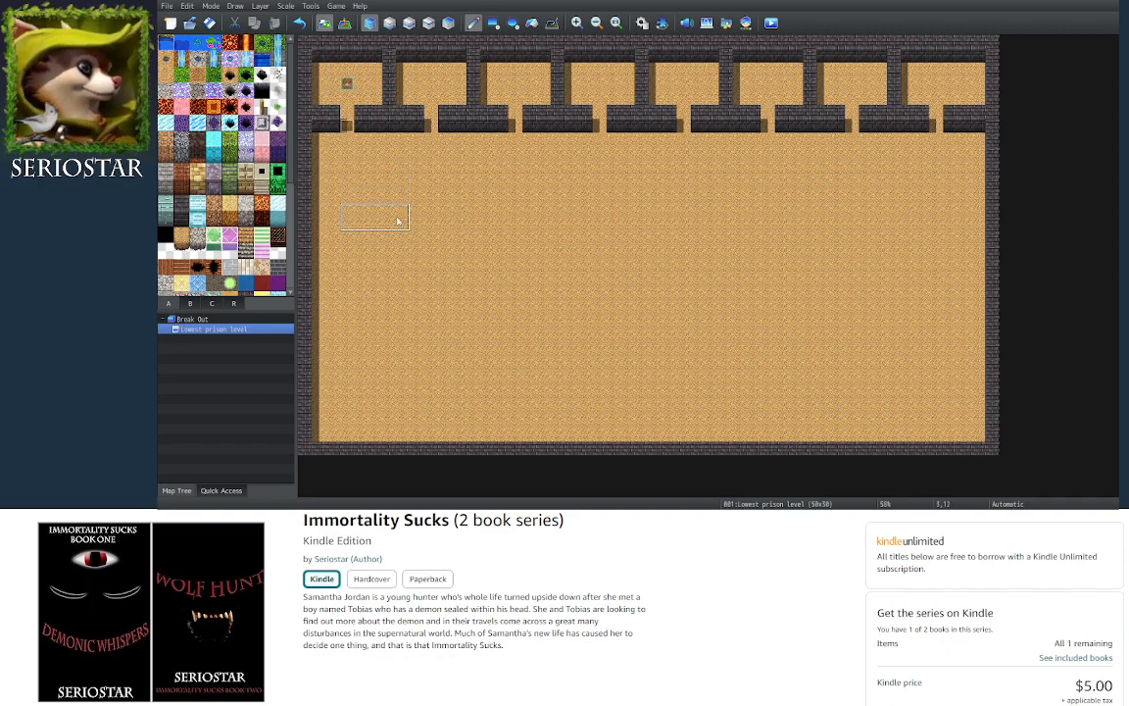
{"action": "left_click_drag", "start_coordinate": [374, 213], "coordinate": [440, 205]}
{"action": "right_click_drag", "start_coordinate": [428, 206], "coordinate": [315, 201]}
{"action": "mouse_move", "coordinate": [445, 208]}
{"action": "left_mouse_down"}
{"action": "mouse_move", "coordinate": [867, 215]}
{"action": "mouse_move", "coordinate": [847, 215]}
{"action": "left_mouse_up"}
{"action": "right_click", "coordinate": [712, 251]}
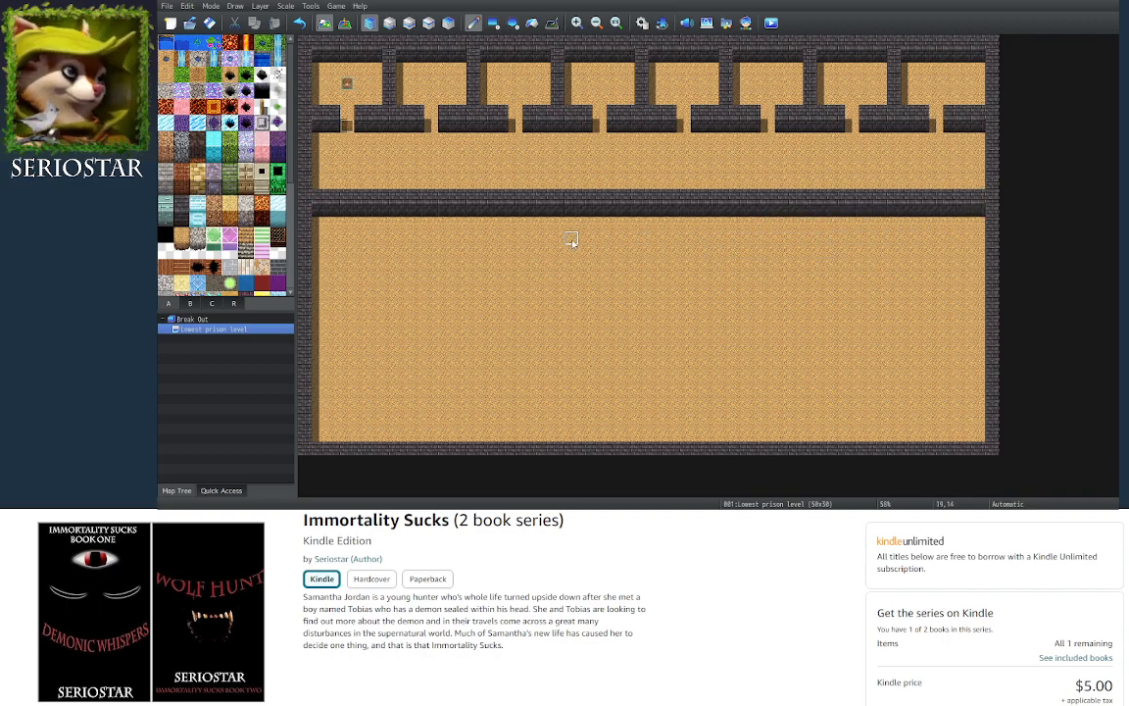
{"action": "left_click", "coordinate": [642, 204]}
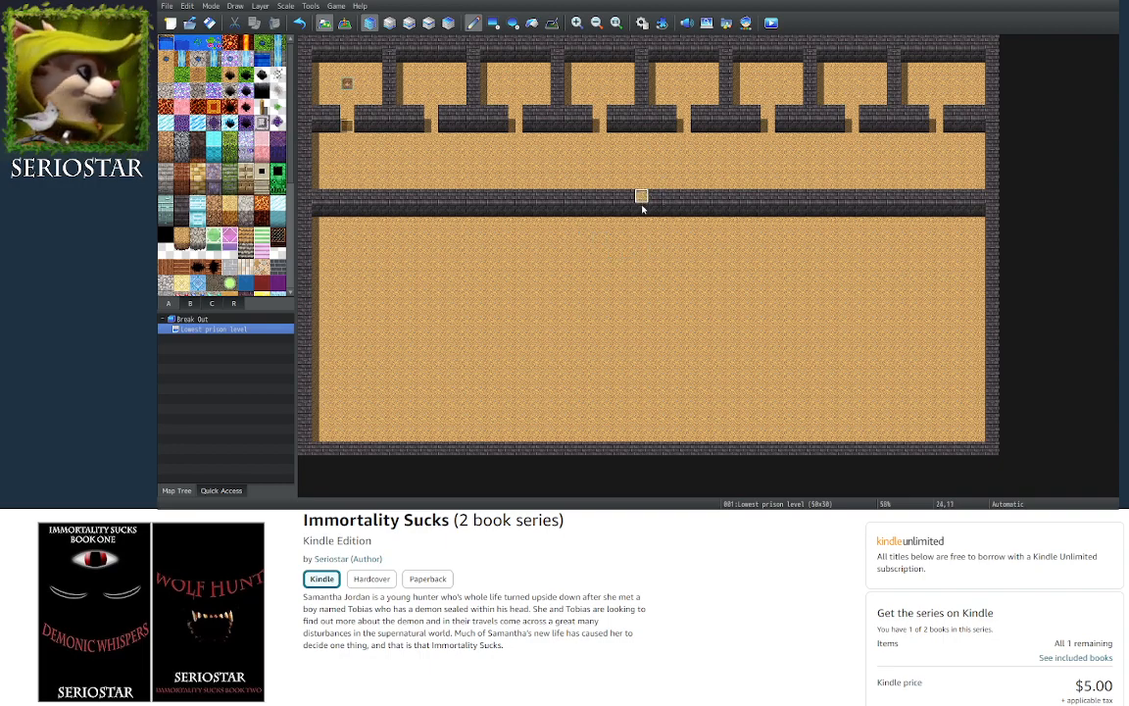
Copy the first cell's door event into the doorways of the other seven cells
{"action": "left_click", "coordinate": [344, 23]}
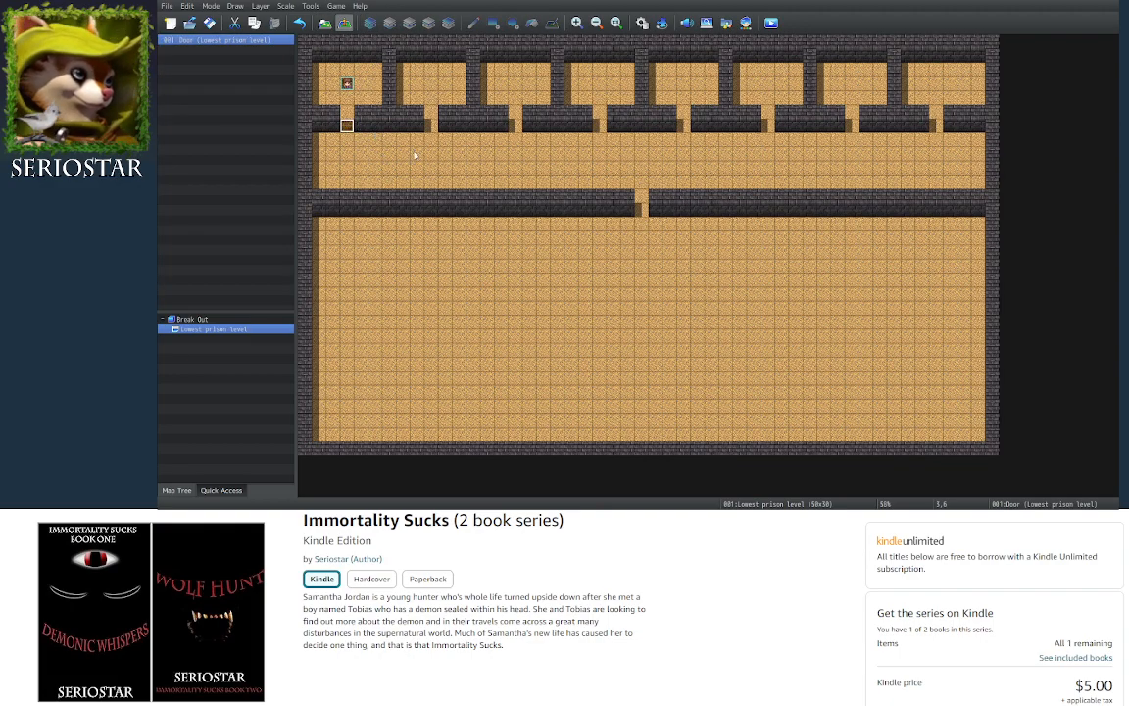
{"action": "key", "text": "ctrl+v"}
{"action": "left_click", "coordinate": [515, 125]}
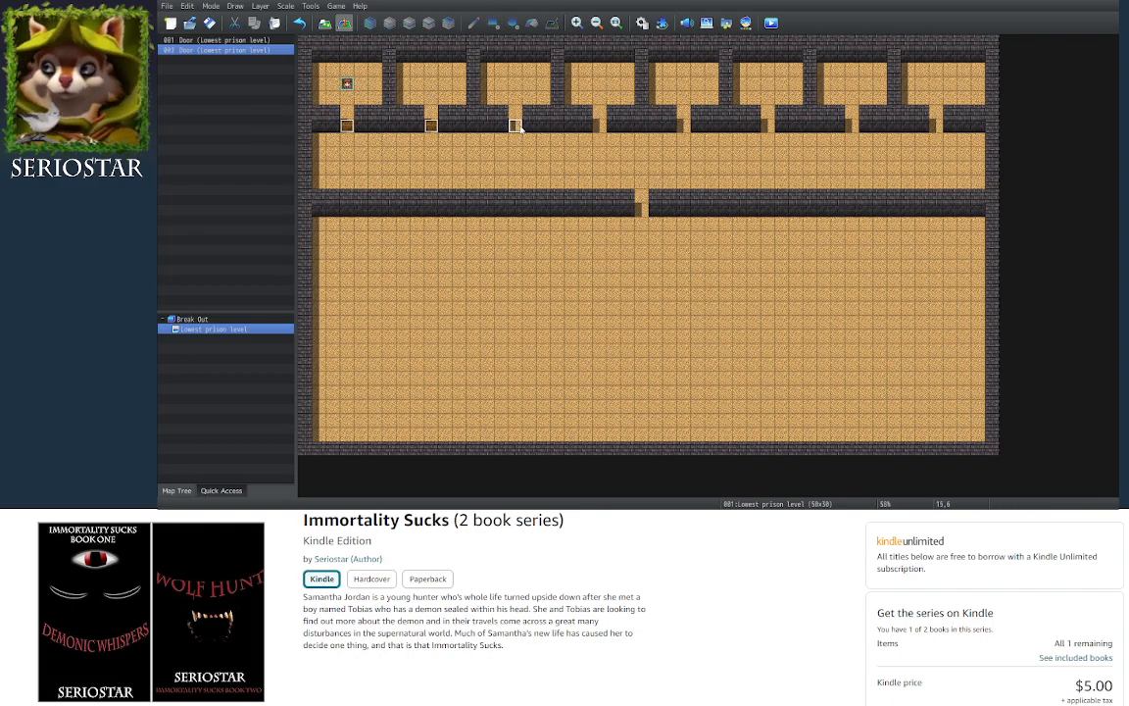
{"action": "key", "text": "ctrl+v"}
{"action": "left_click", "coordinate": [601, 126]}
{"action": "key", "text": "ctrl+v"}
{"action": "left_click", "coordinate": [683, 125]}
{"action": "key", "text": "ctrl+v"}
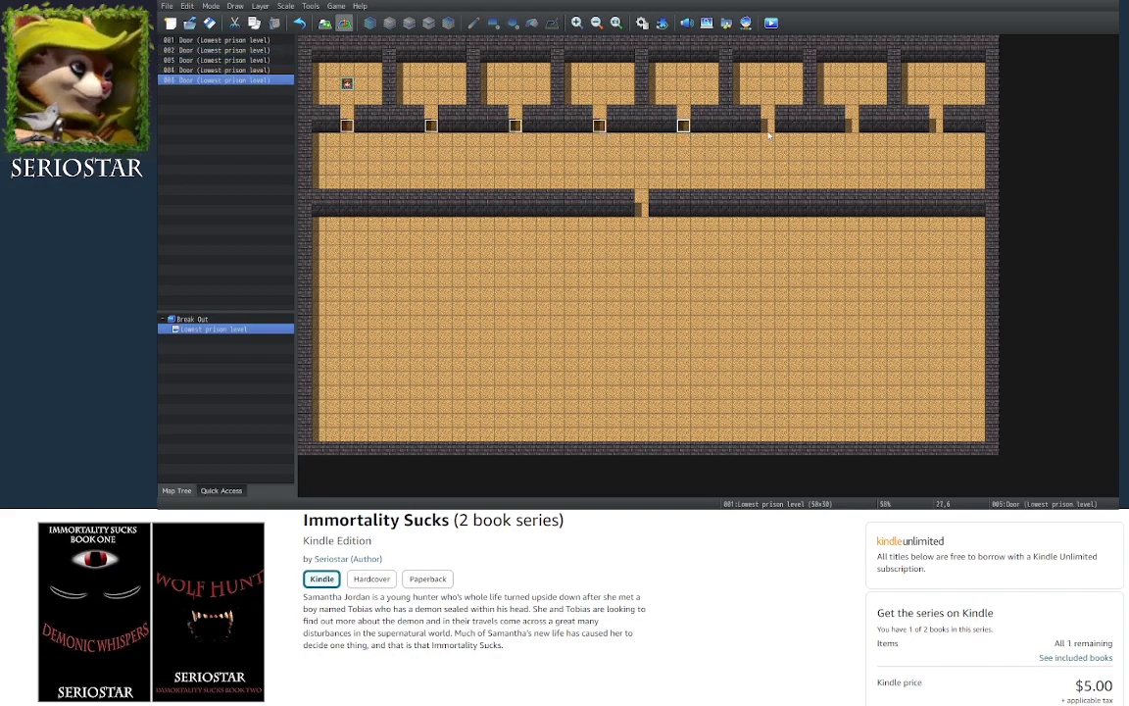
{"action": "left_click", "coordinate": [768, 125]}
{"action": "key", "text": "ctrl+v"}
{"action": "left_click", "coordinate": [852, 126]}
{"action": "key", "text": "ctrl+v"}
{"action": "left_click", "coordinate": [935, 125]}
{"action": "key", "text": "ctrl+v"}
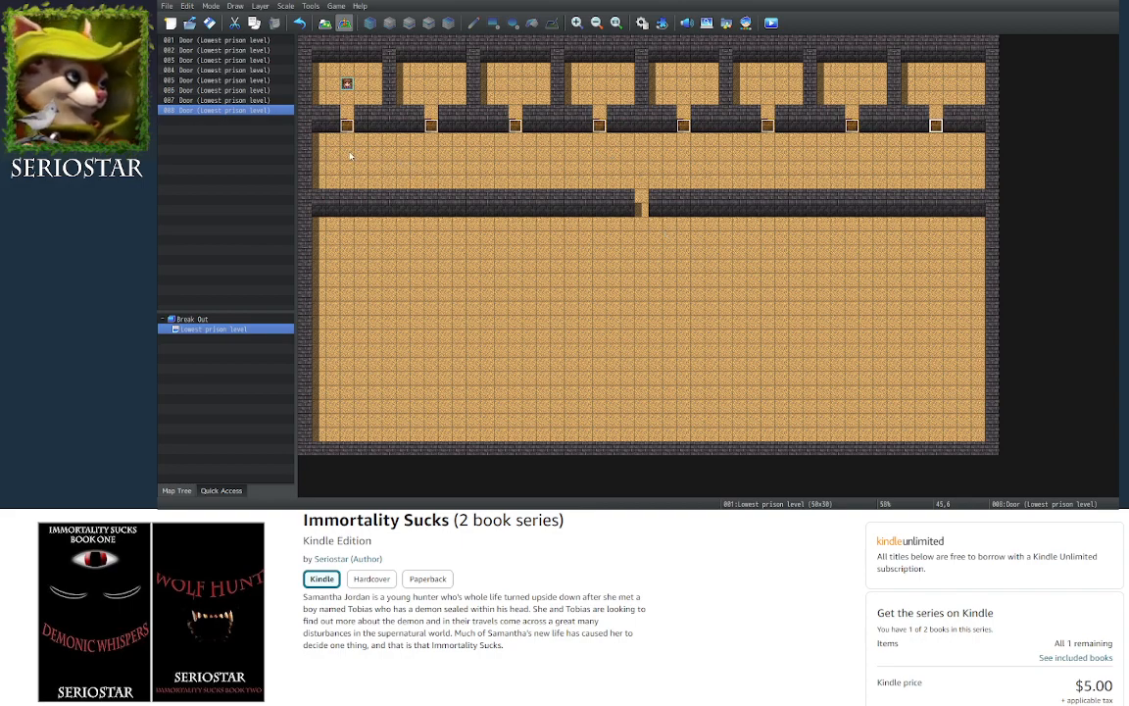
{"action": "left_click", "coordinate": [348, 126]}
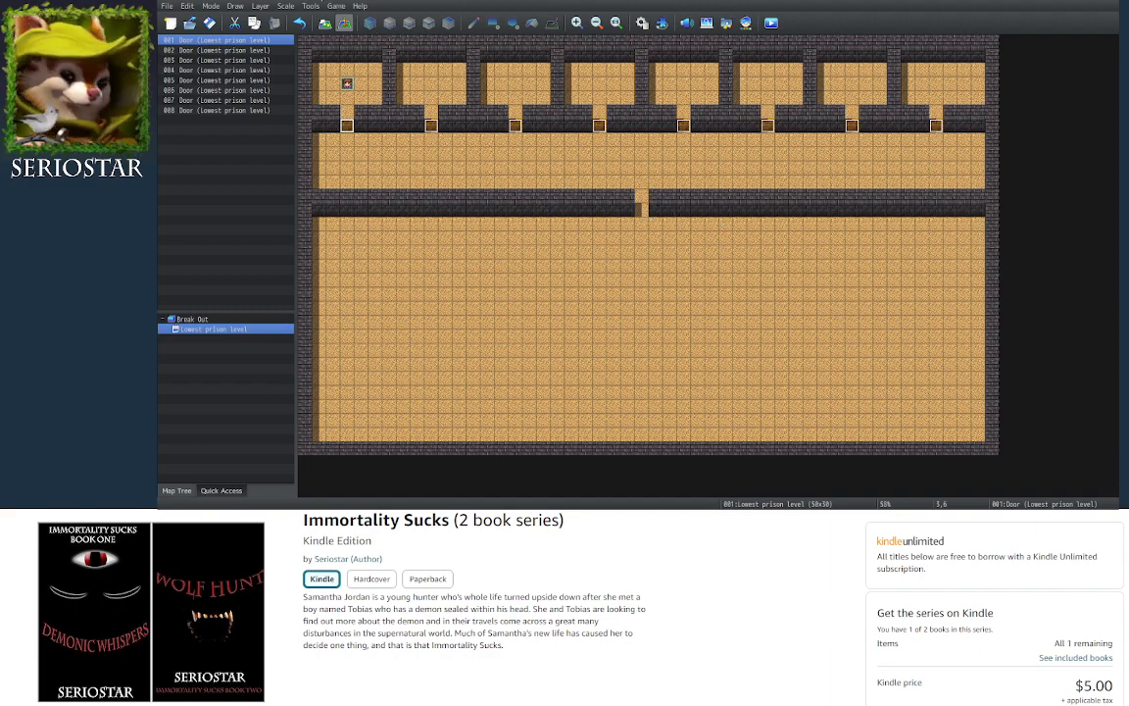
{"action": "key", "text": "F5"}
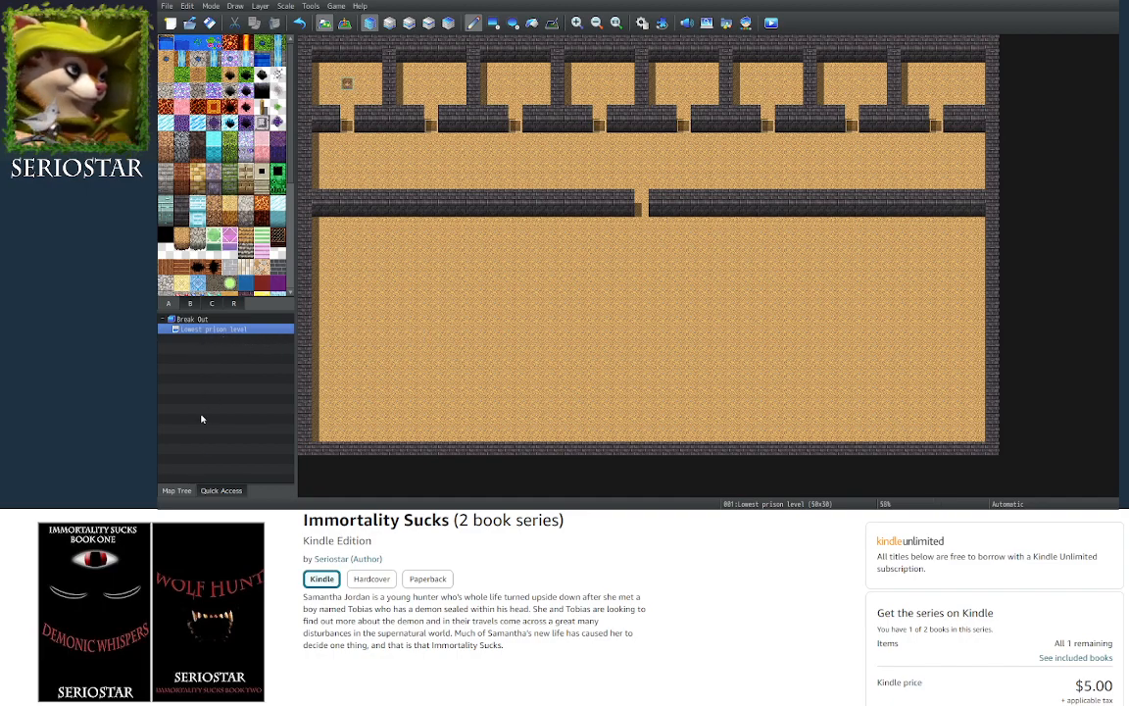
Try a new map under Lowest prison level with a sample map loaded, and return to the Lowest prison level map
{"action": "left_click", "coordinate": [200, 344]}
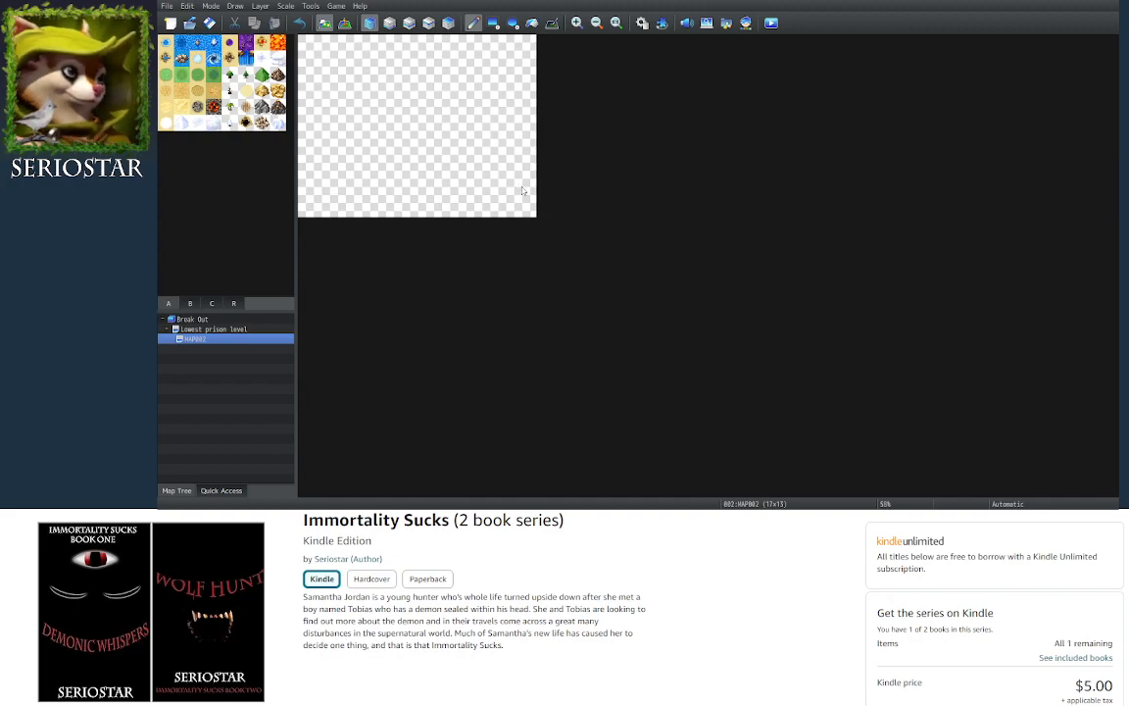
{"action": "left_click", "coordinate": [771, 397]}
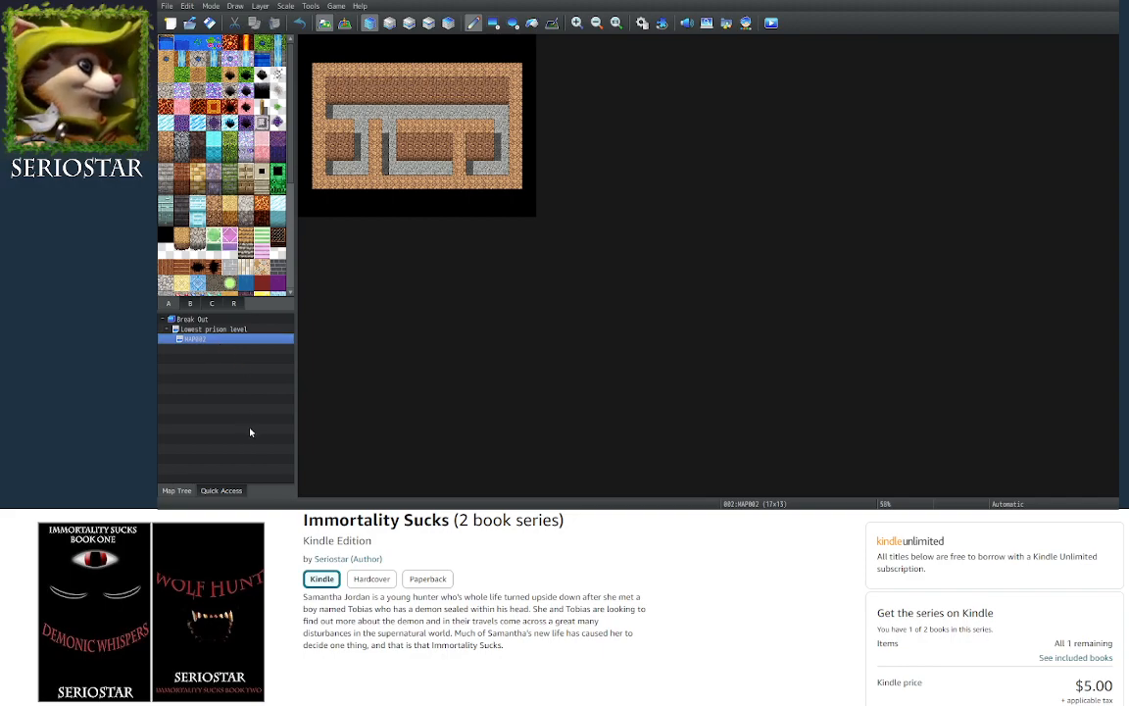
{"action": "left_click", "coordinate": [208, 330]}
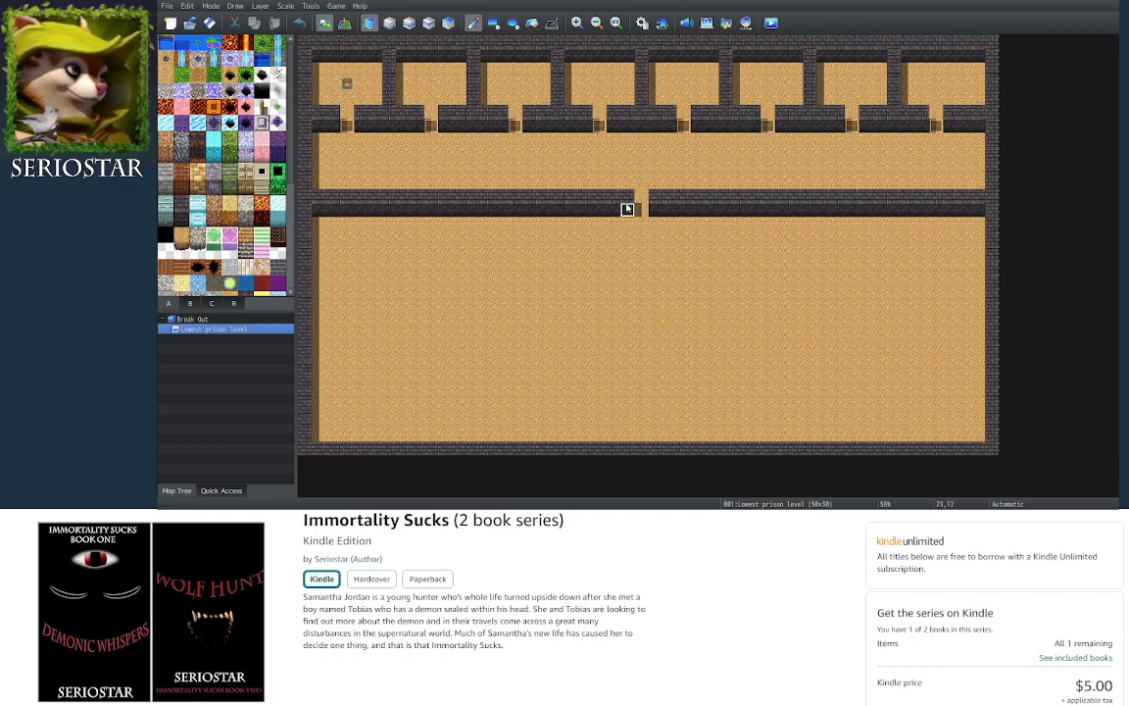
Extend short brick walls down to row 14 on both sides of the passage, at columns 23 and 25
{"action": "left_click", "coordinate": [627, 209]}
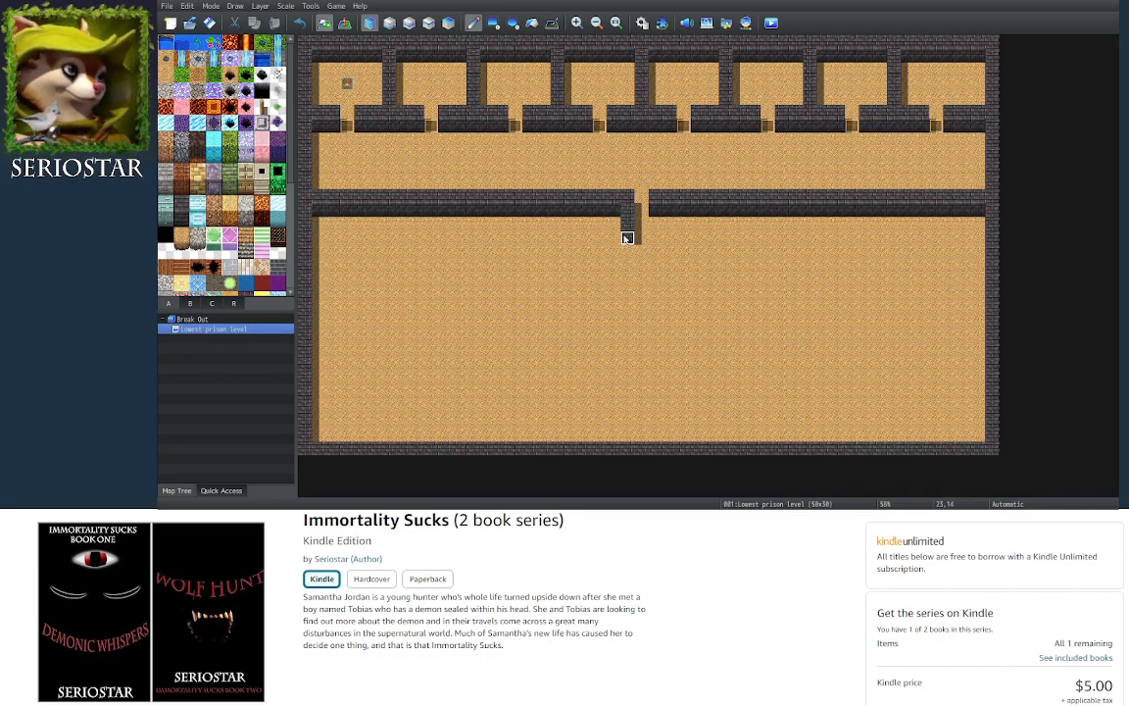
{"action": "left_click_drag", "start_coordinate": [653, 207], "coordinate": [655, 238]}
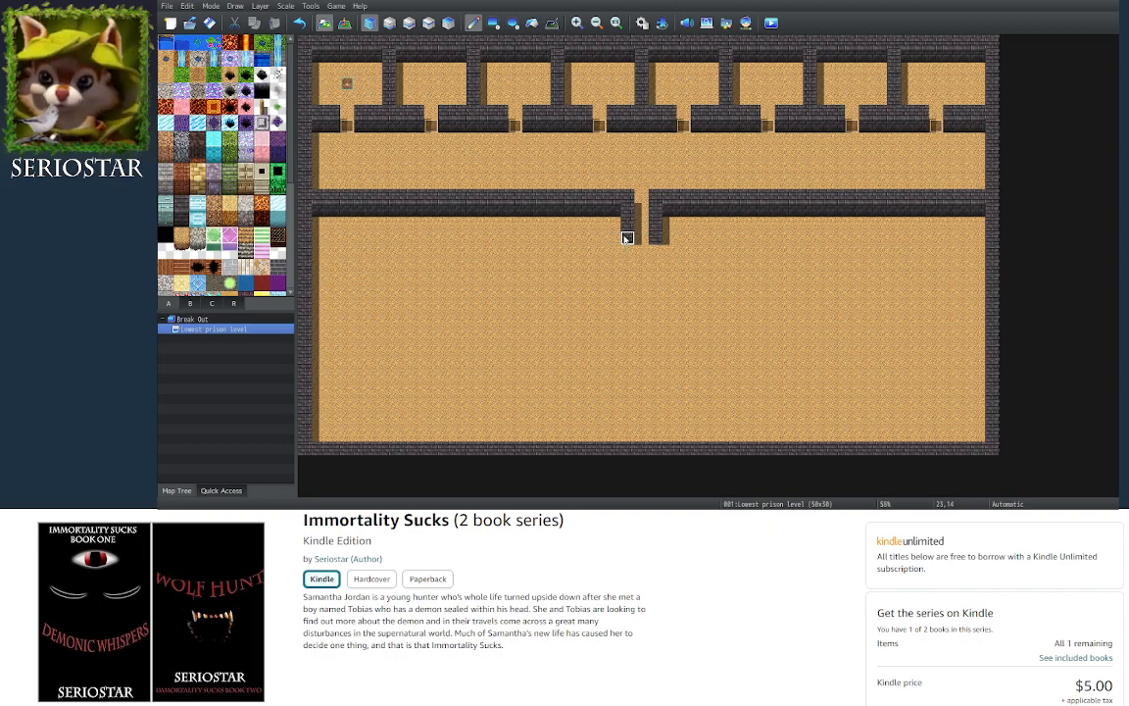
{"action": "left_click", "coordinate": [627, 238]}
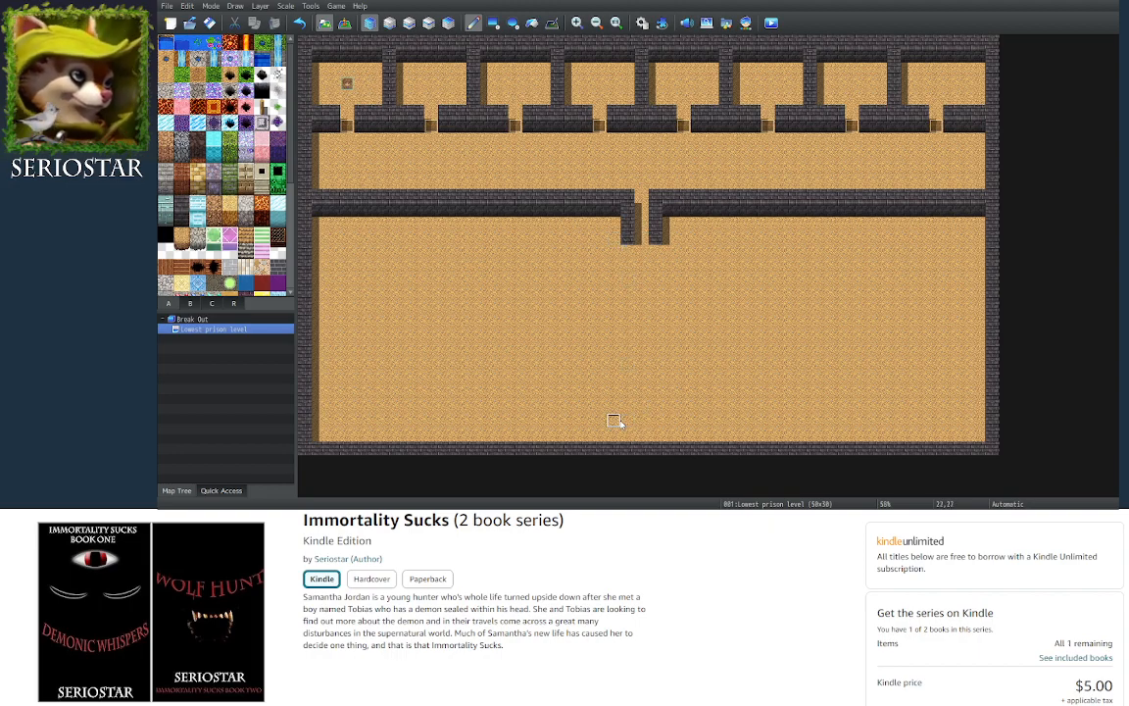
Place stone stairs near the map's lower-right corner at column 48 and enclose them with brick wall tiles
{"action": "left_click", "coordinate": [344, 22]}
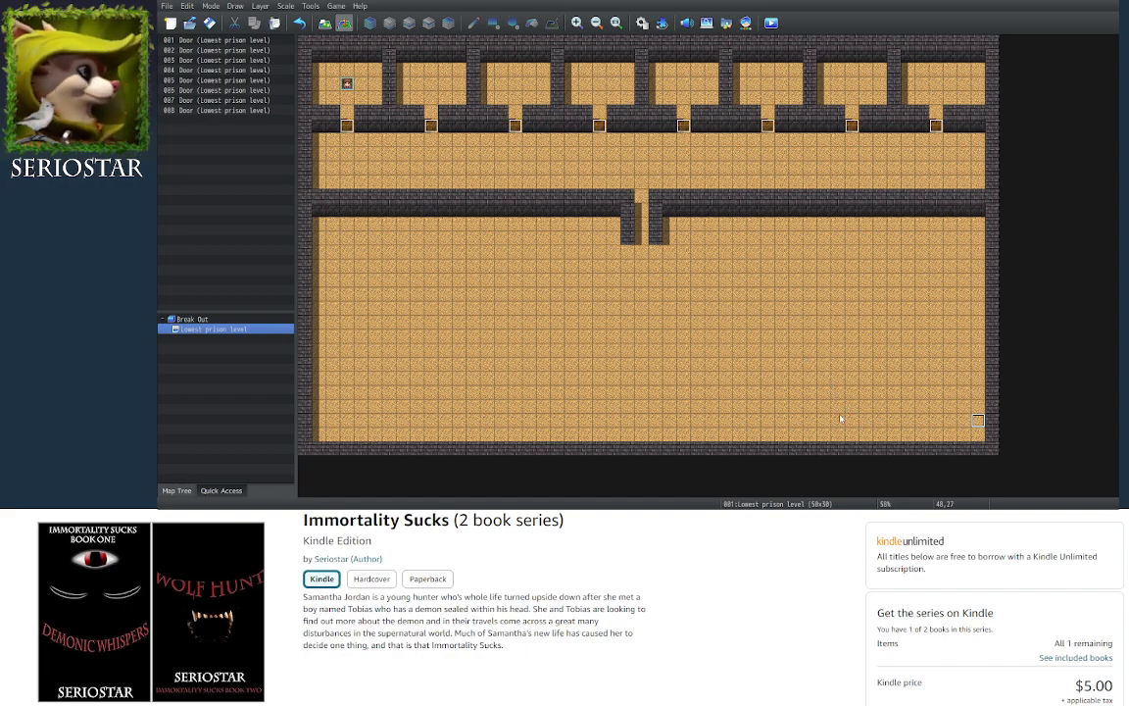
{"action": "left_click", "coordinate": [324, 22]}
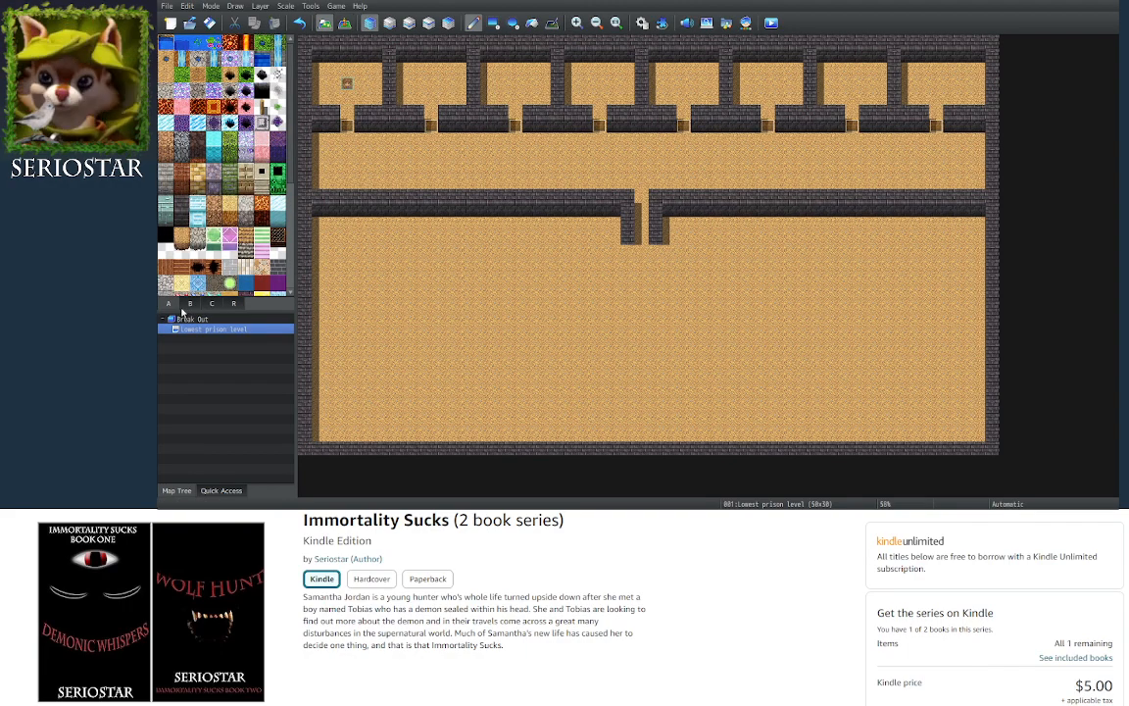
{"action": "scroll", "coordinate": [228, 253], "scroll_direction": "down", "scroll_amount": 1}
{"action": "scroll", "coordinate": [228, 253], "scroll_direction": "down", "scroll_amount": 5}
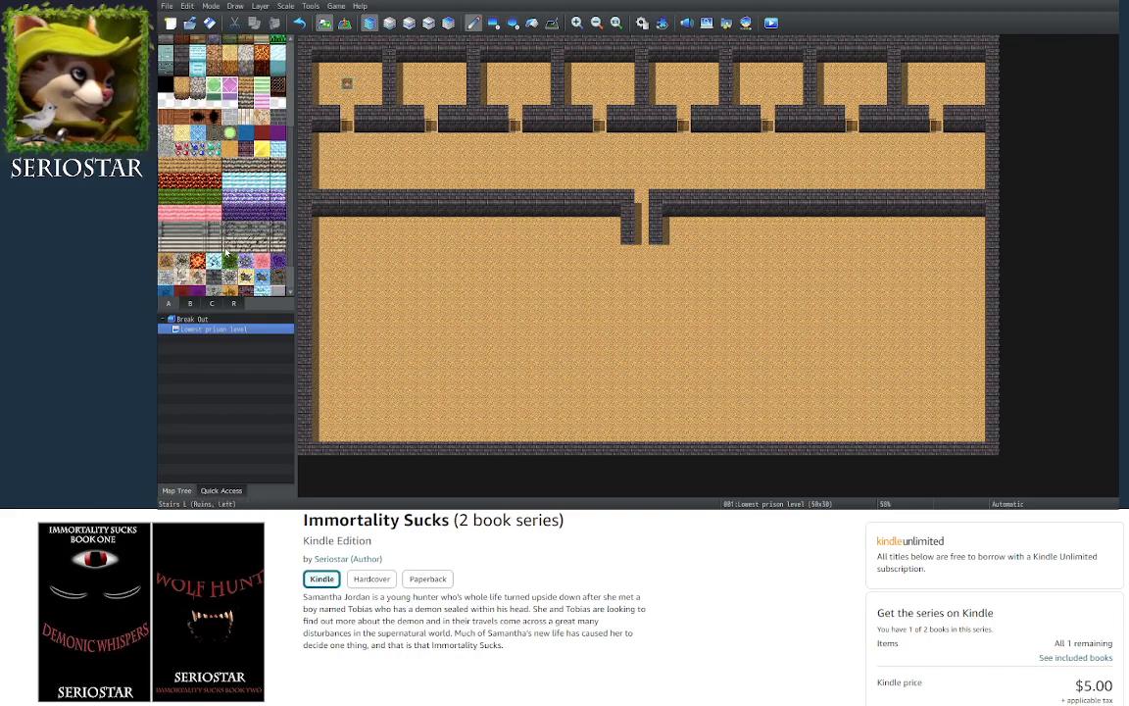
{"action": "left_click", "coordinate": [214, 219]}
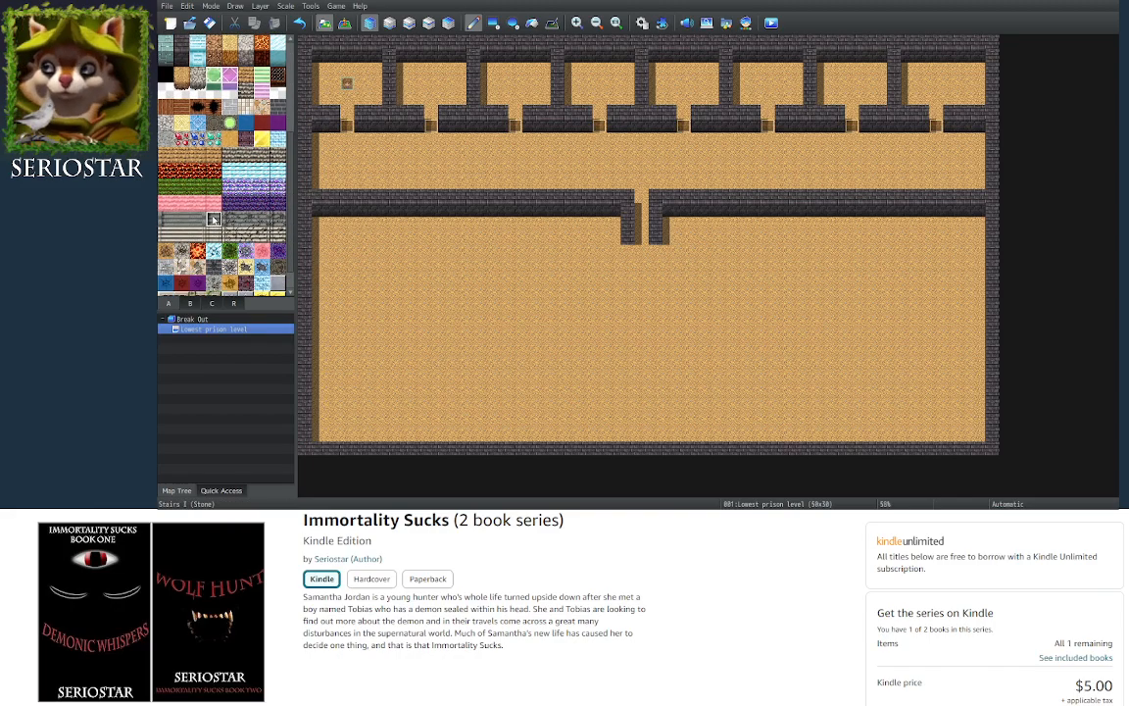
{"action": "left_click", "coordinate": [978, 413]}
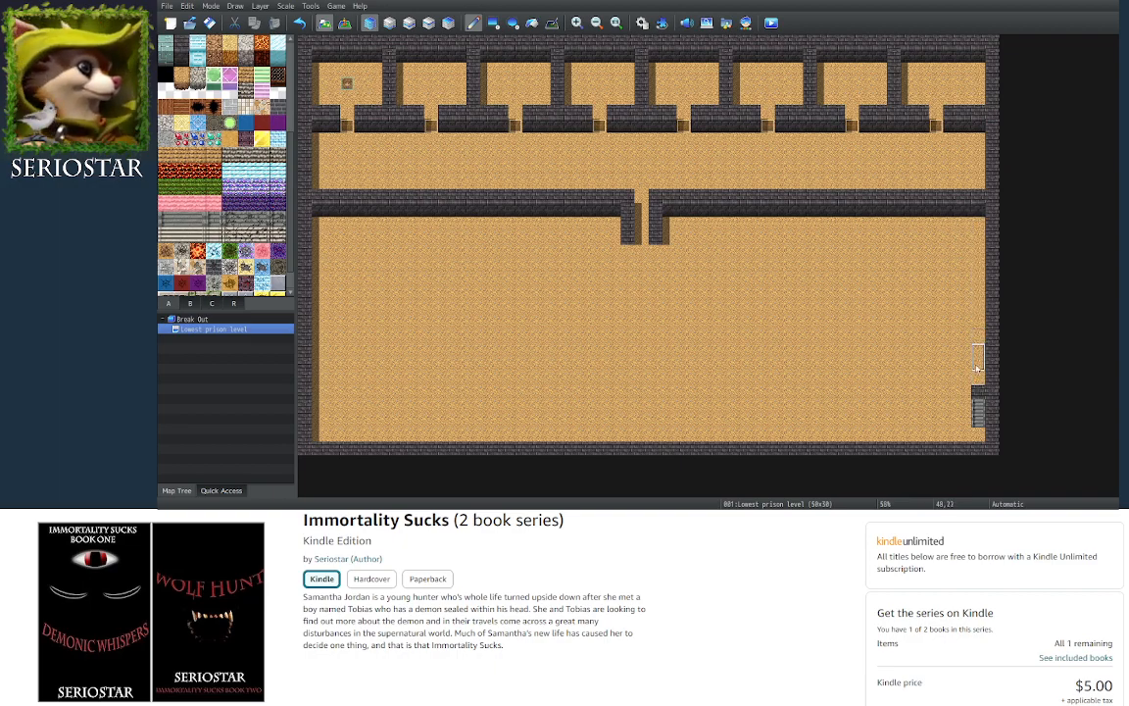
{"action": "left_click", "coordinate": [964, 403]}
{"action": "left_click", "coordinate": [952, 401]}
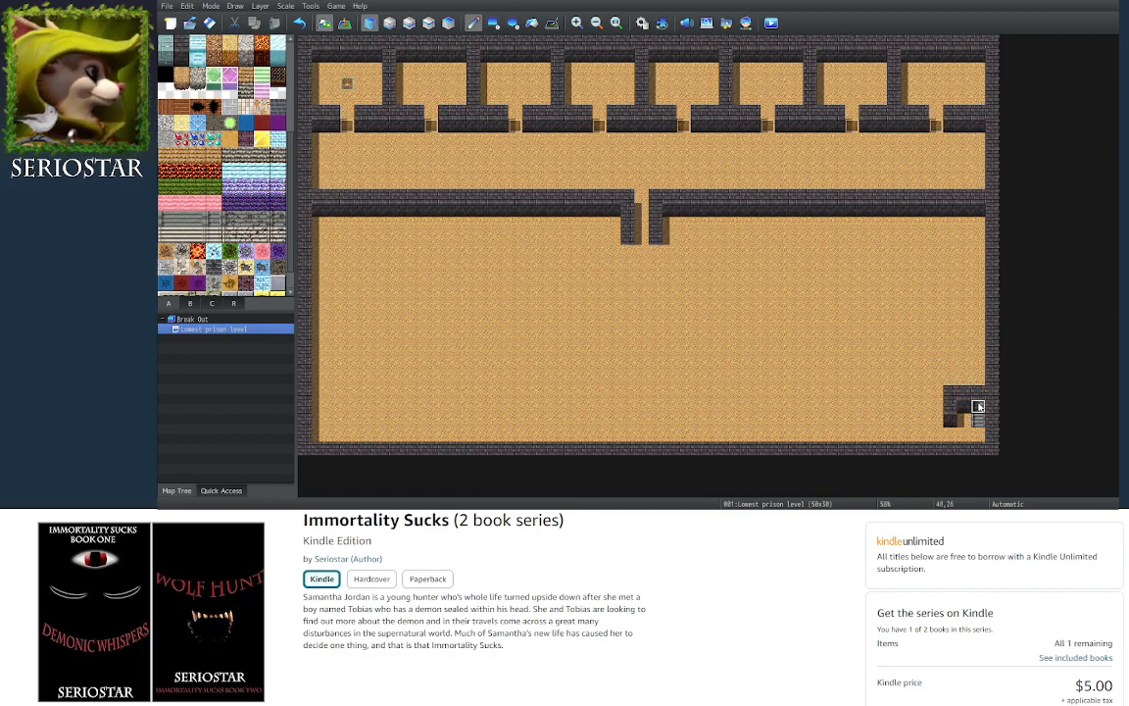
Place the stone stairs on layer 4 at the existing staircase in the map's lower-right corner
{"action": "left_click", "coordinate": [429, 23]}
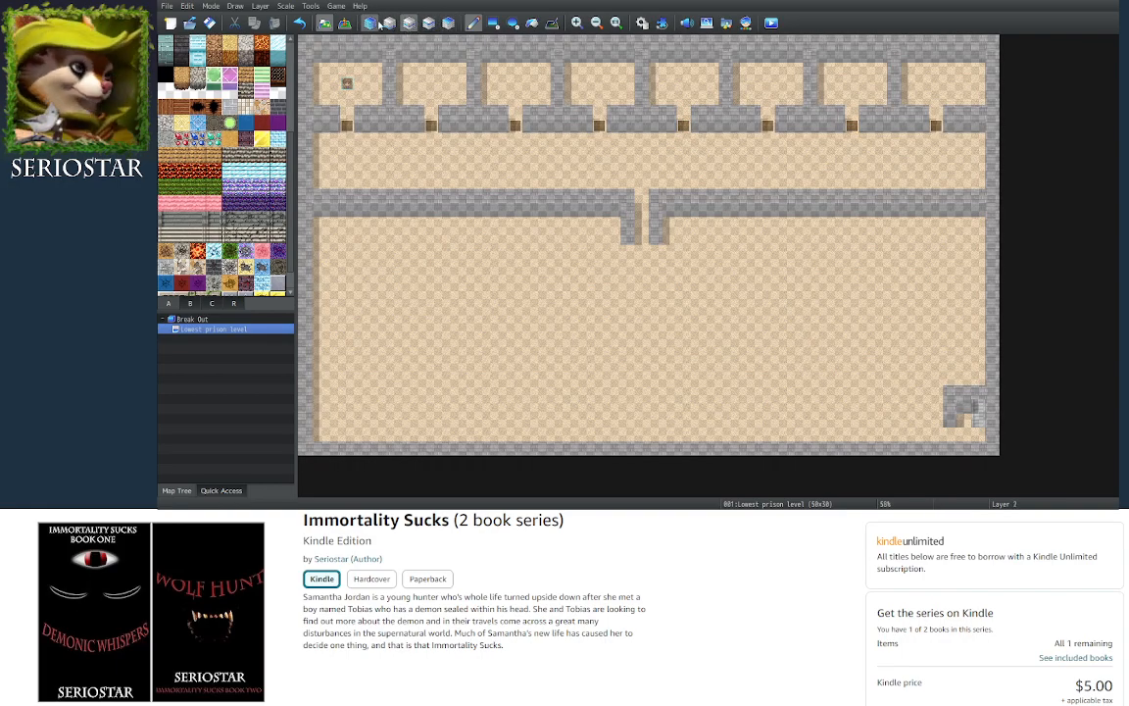
{"action": "left_click", "coordinate": [370, 23]}
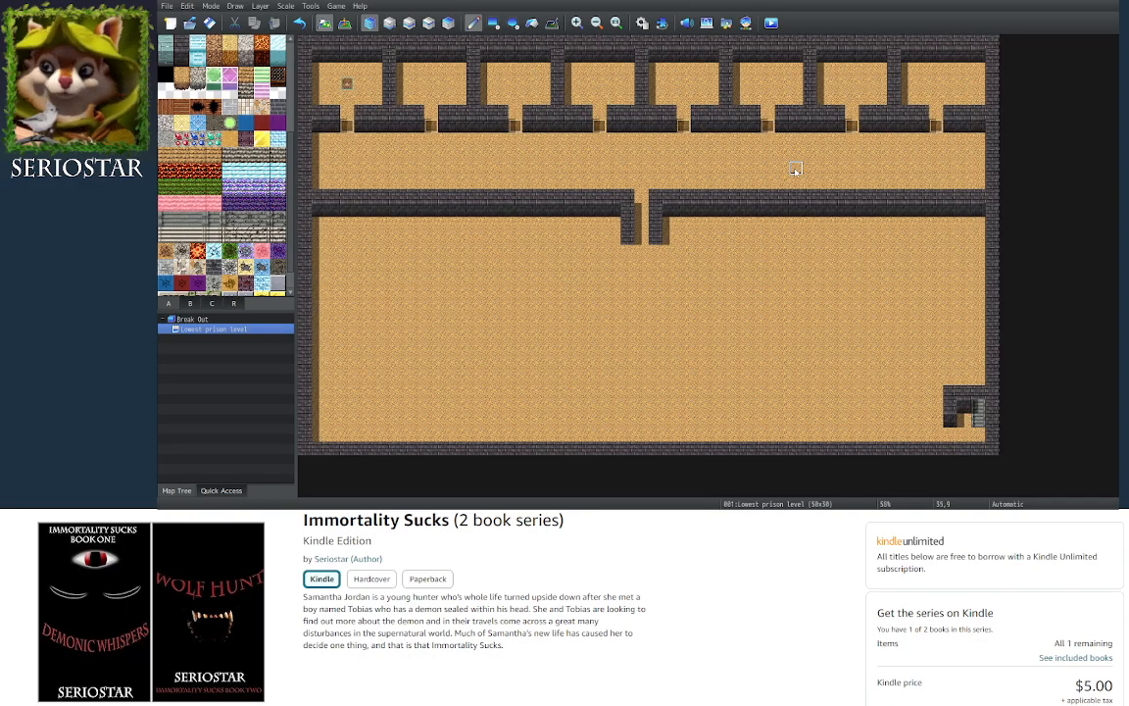
{"action": "left_click", "coordinate": [391, 23]}
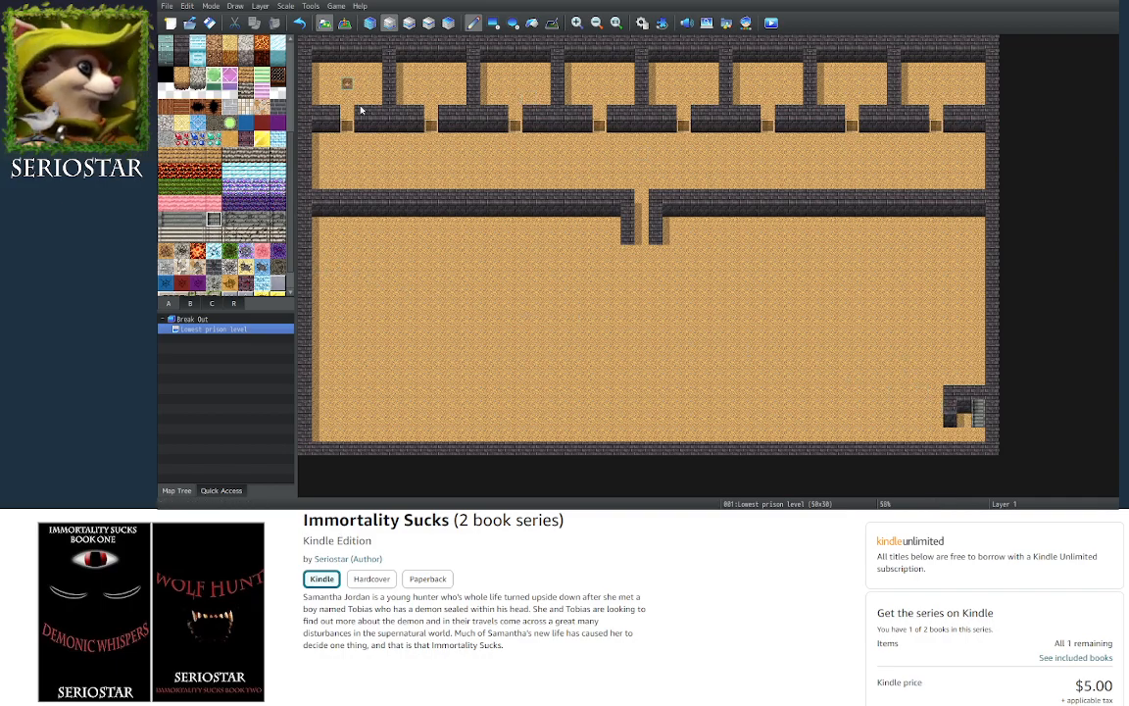
{"action": "left_click", "coordinate": [448, 22]}
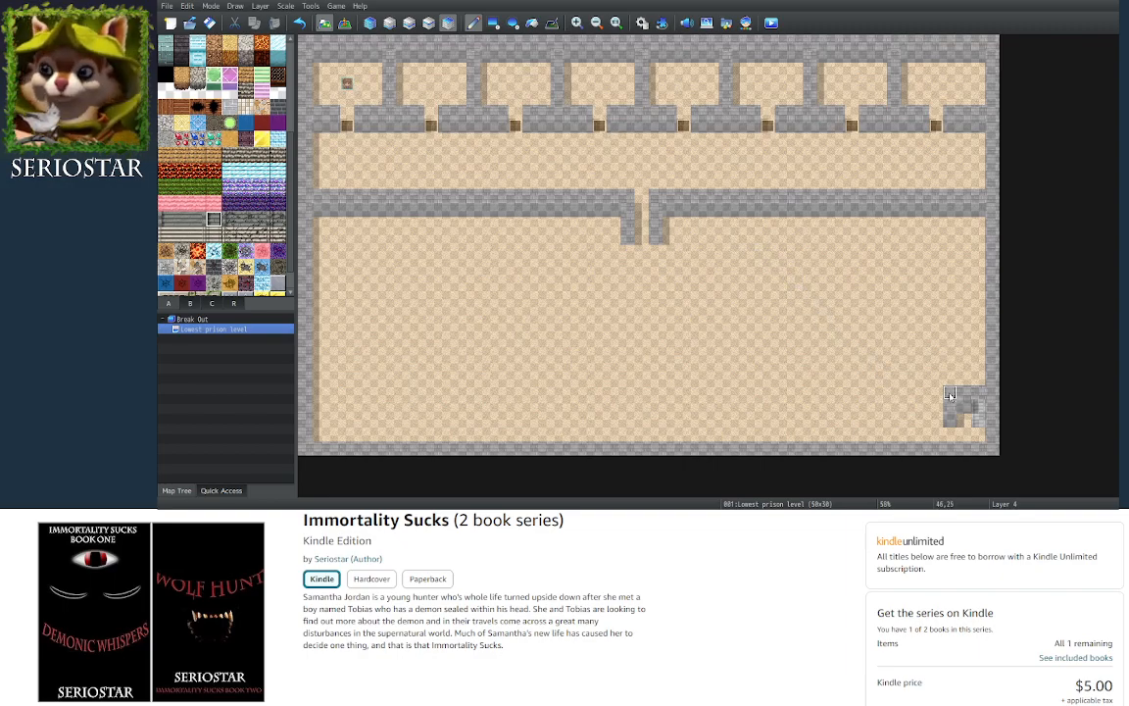
{"action": "left_click", "coordinate": [977, 412]}
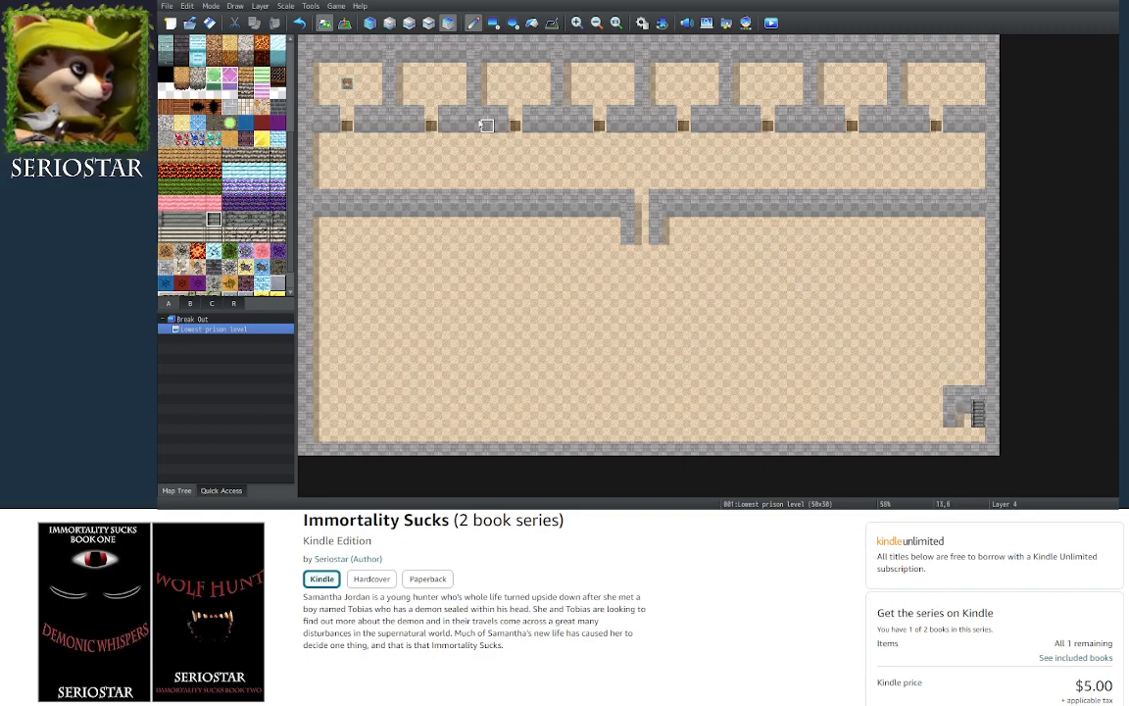
Examine the map's walls and stairs on layers 3, 2 and 1
{"action": "left_click", "coordinate": [428, 22]}
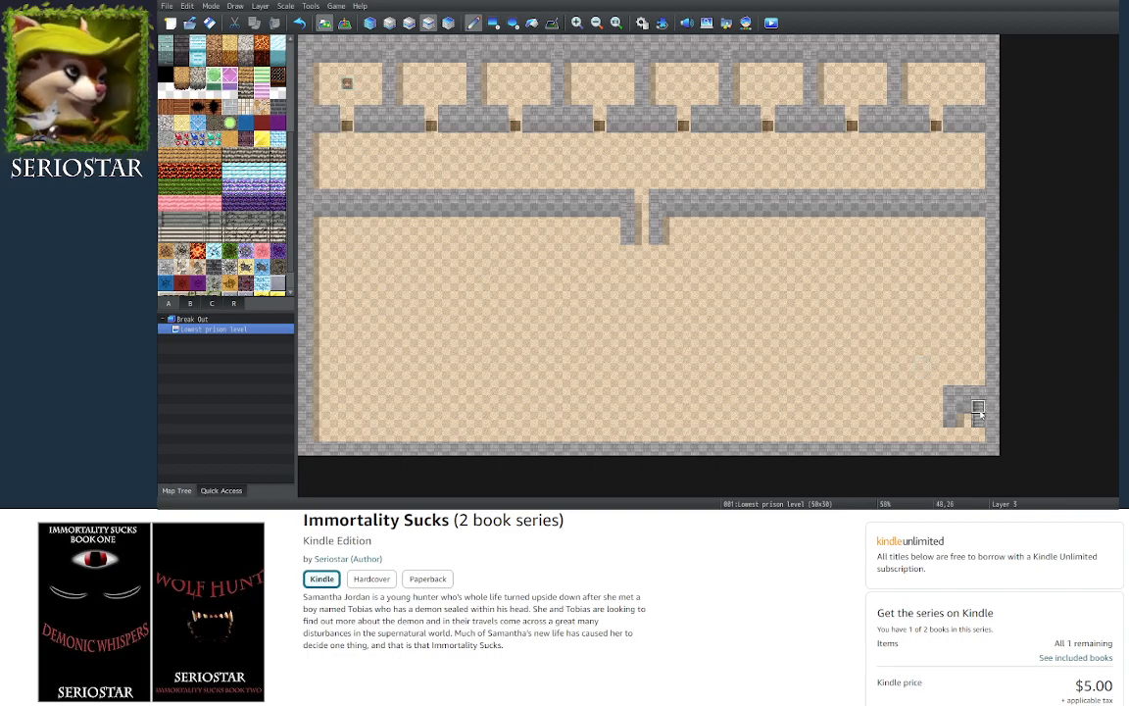
{"action": "left_click", "coordinate": [408, 28]}
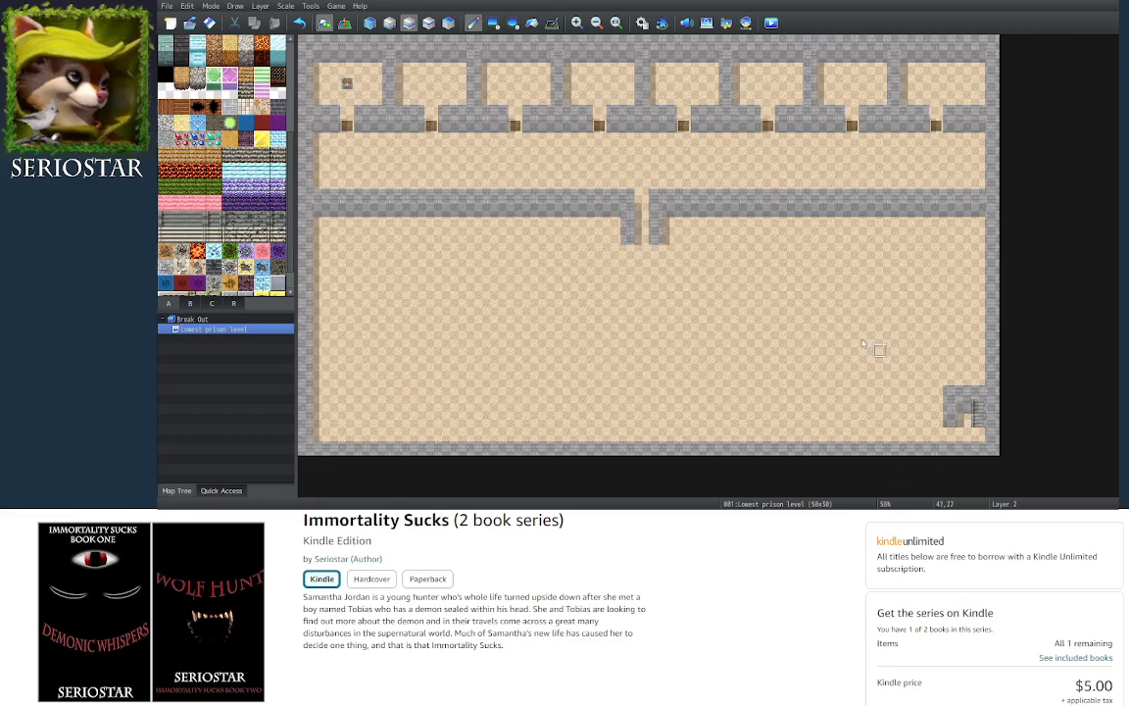
{"action": "left_click", "coordinate": [389, 22]}
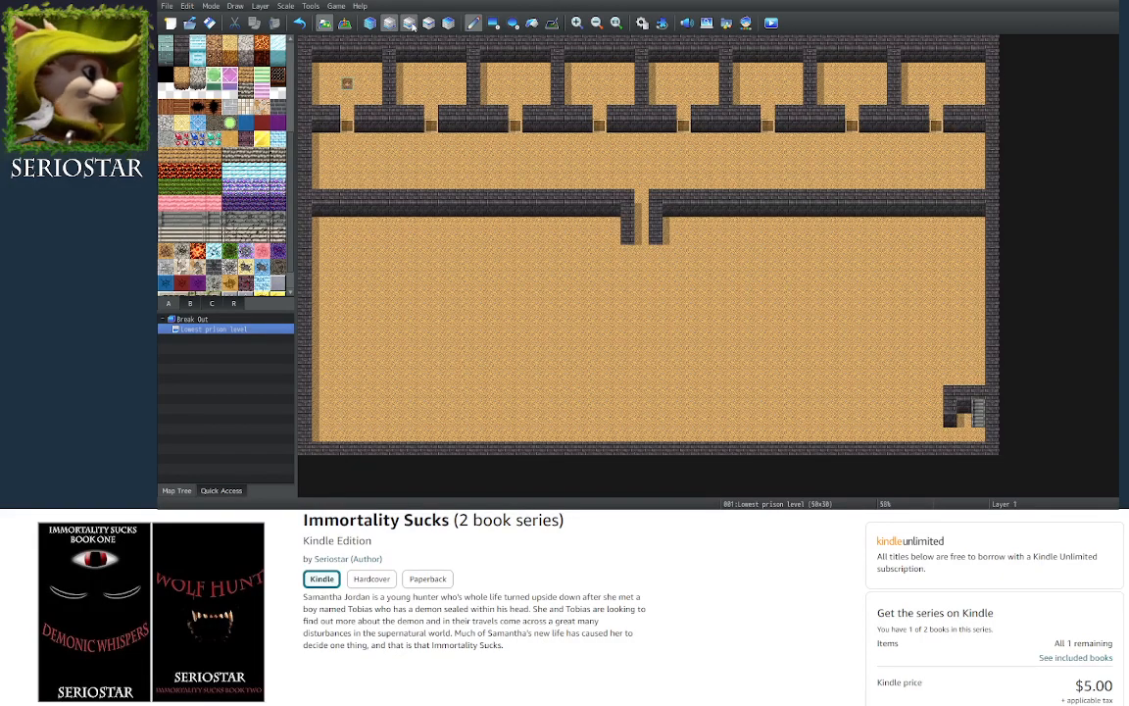
{"action": "left_click", "coordinate": [410, 24]}
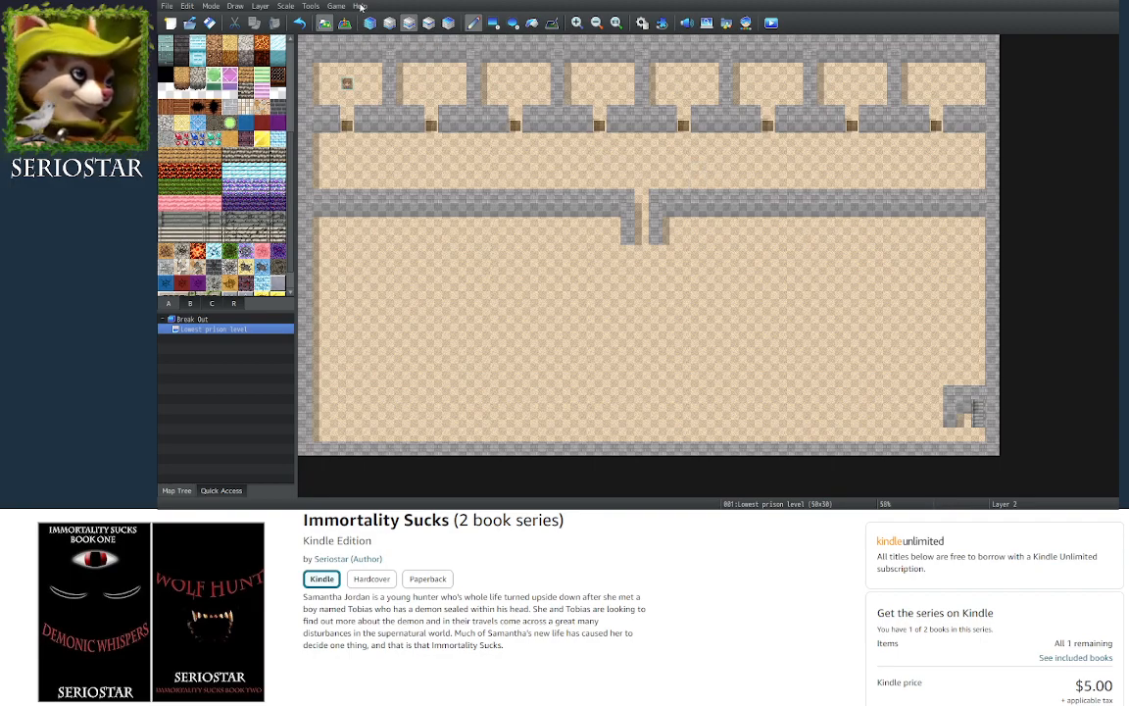
{"action": "left_click", "coordinate": [389, 22]}
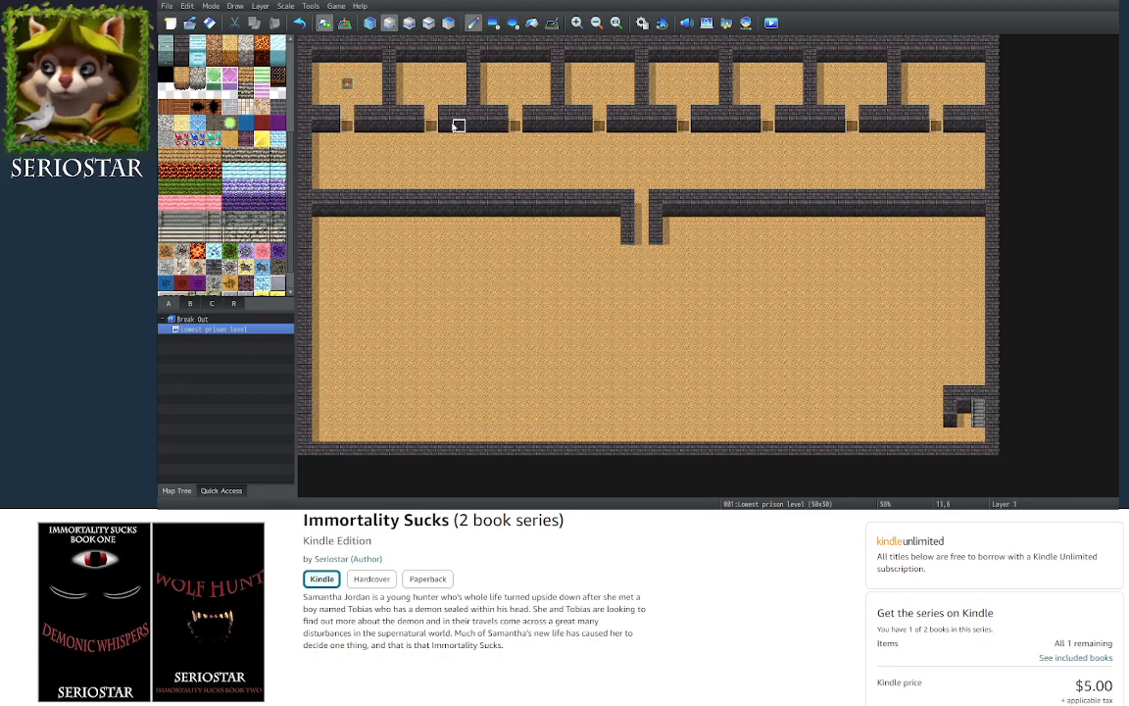
{"action": "left_click", "coordinate": [531, 22]}
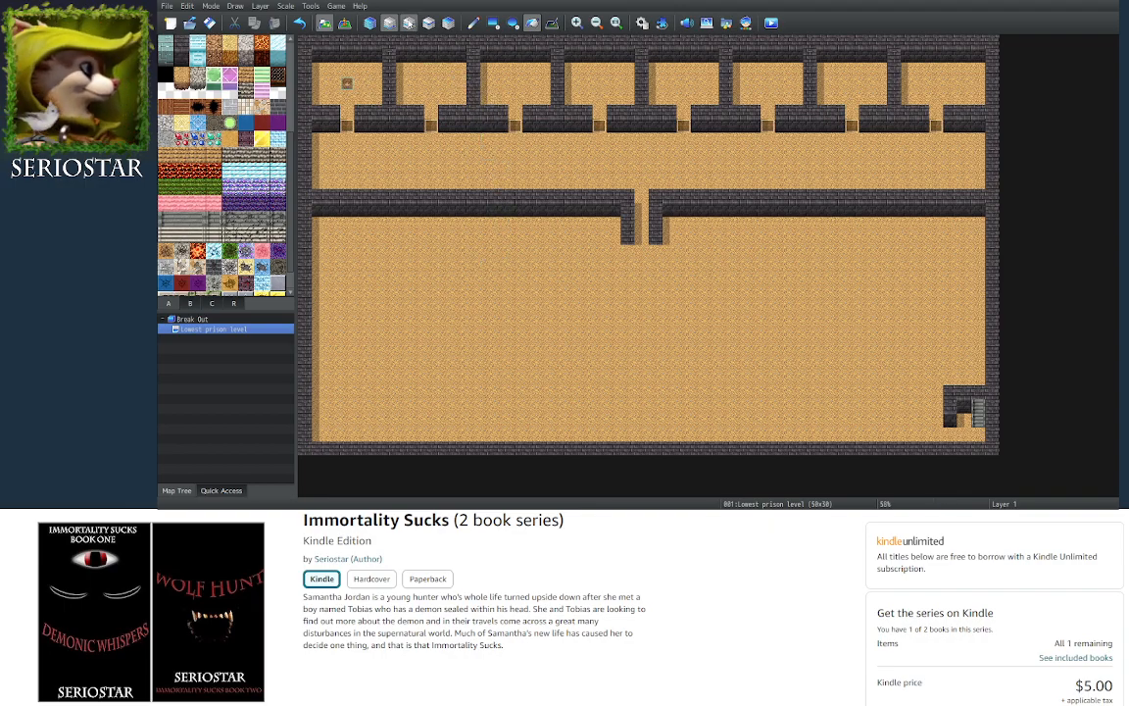
{"action": "left_click", "coordinate": [409, 23]}
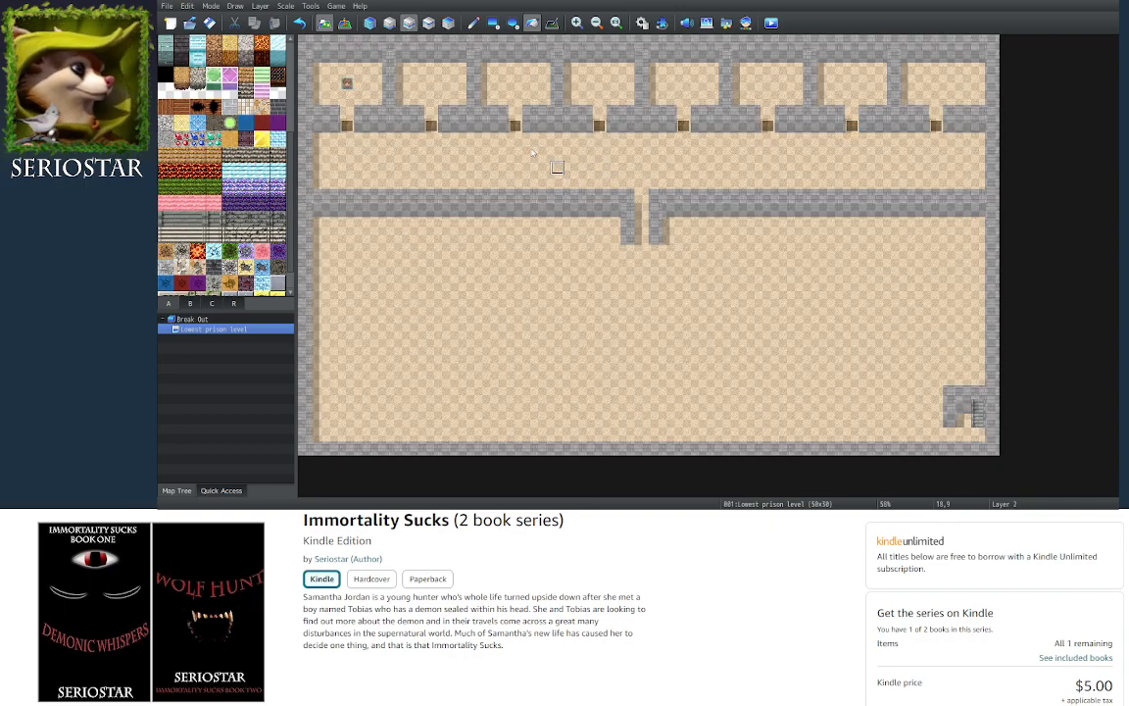
{"action": "left_click", "coordinate": [389, 23]}
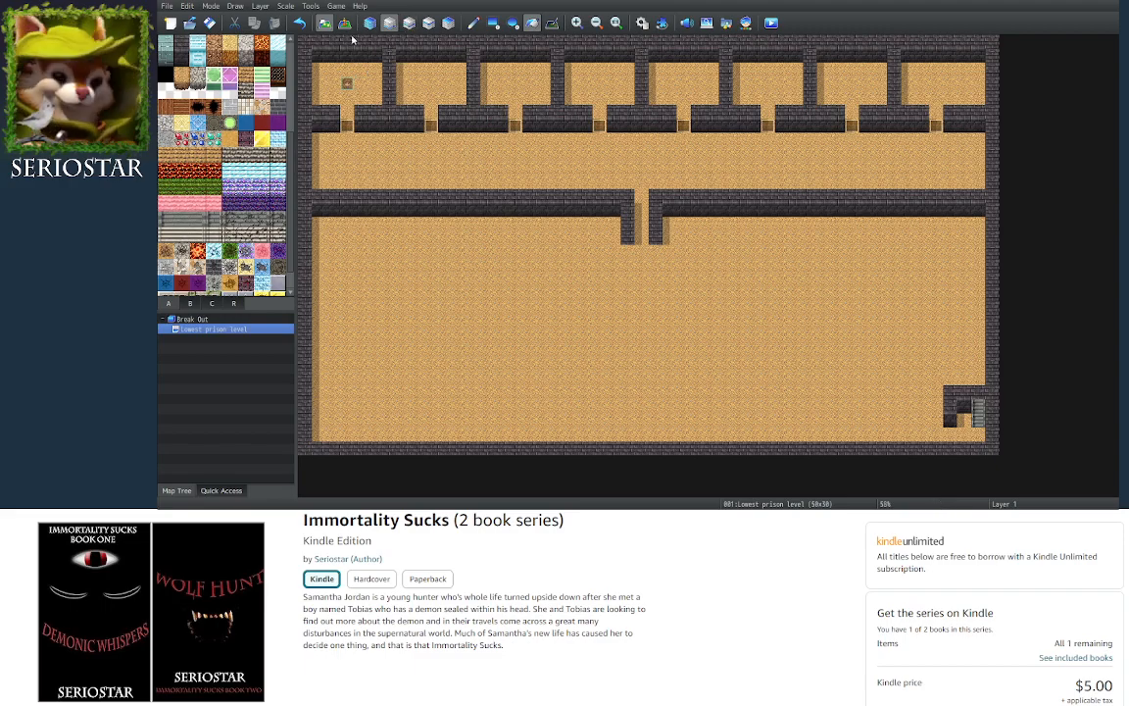
{"action": "left_click_drag", "start_coordinate": [306, 41], "coordinate": [988, 450]}
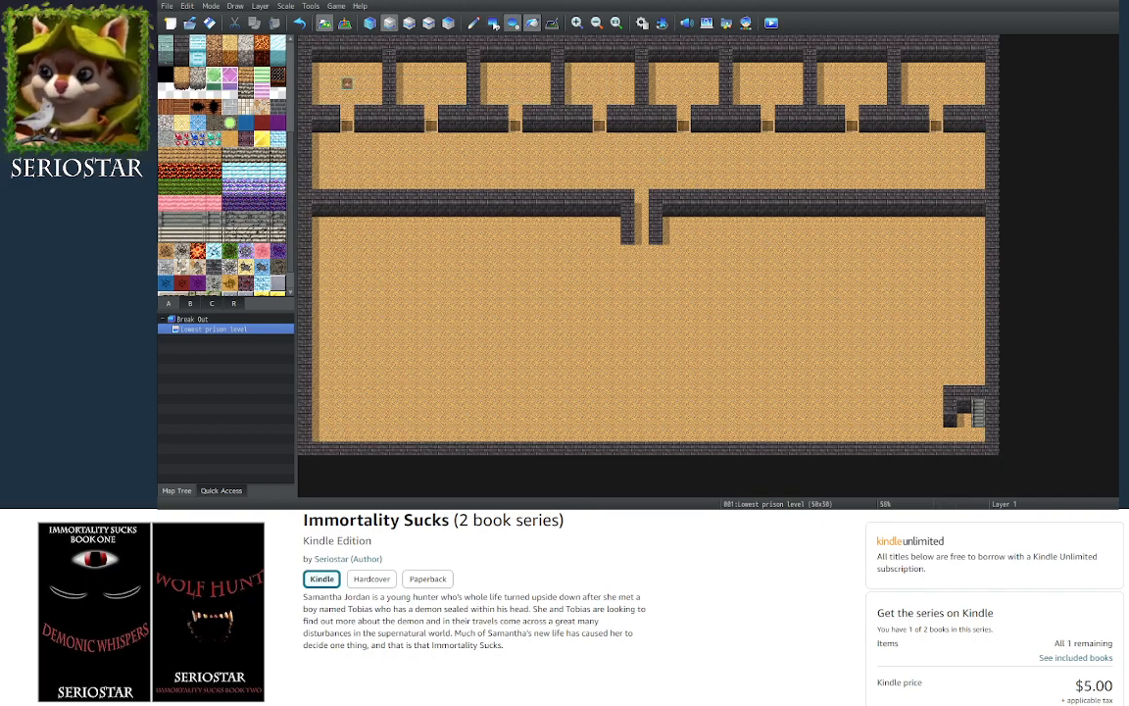
Duplicate the whole map onto layer 2 and clear the sand floor from that layer so it holds only the walls
{"action": "left_click", "coordinate": [409, 21]}
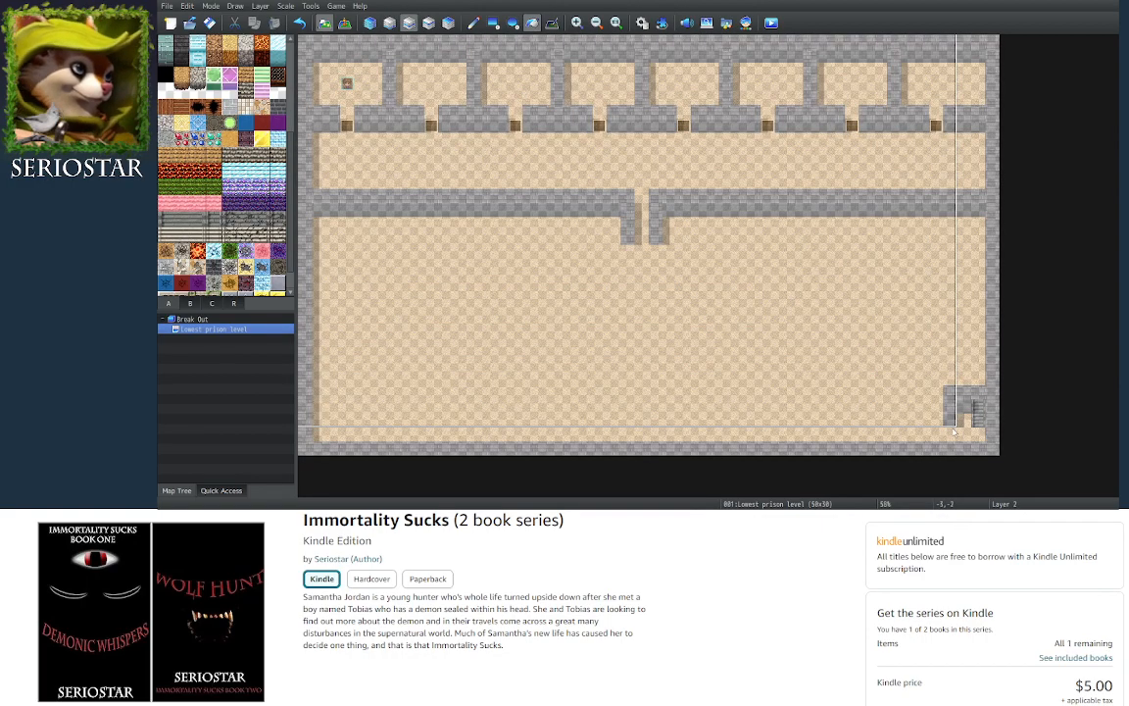
{"action": "left_click", "coordinate": [991, 453]}
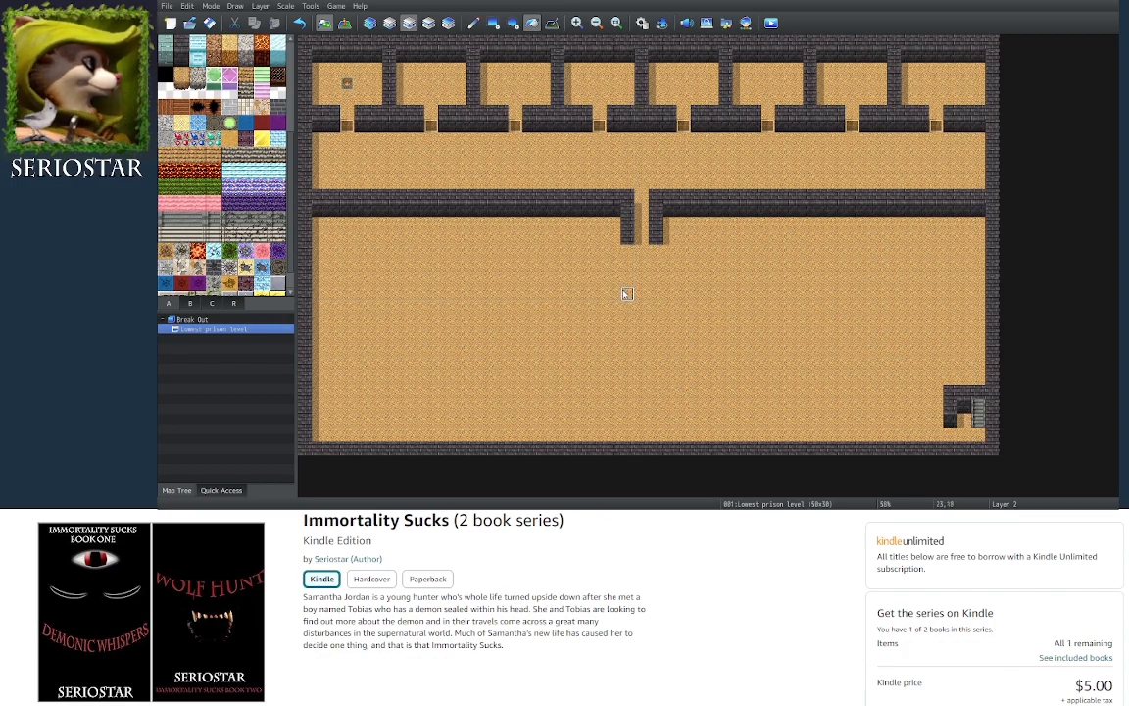
{"action": "scroll", "coordinate": [290, 75], "scroll_direction": "up", "scroll_amount": 4}
{"action": "scroll", "coordinate": [290, 75], "scroll_direction": "up", "scroll_amount": 5}
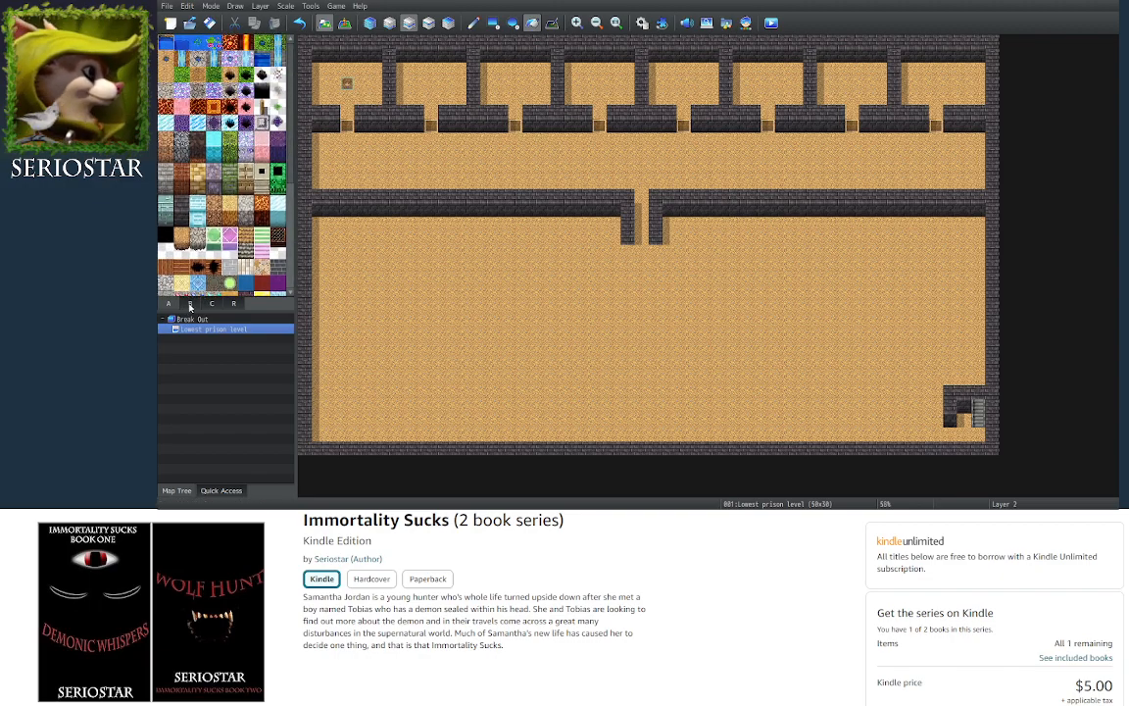
{"action": "left_click", "coordinate": [372, 240]}
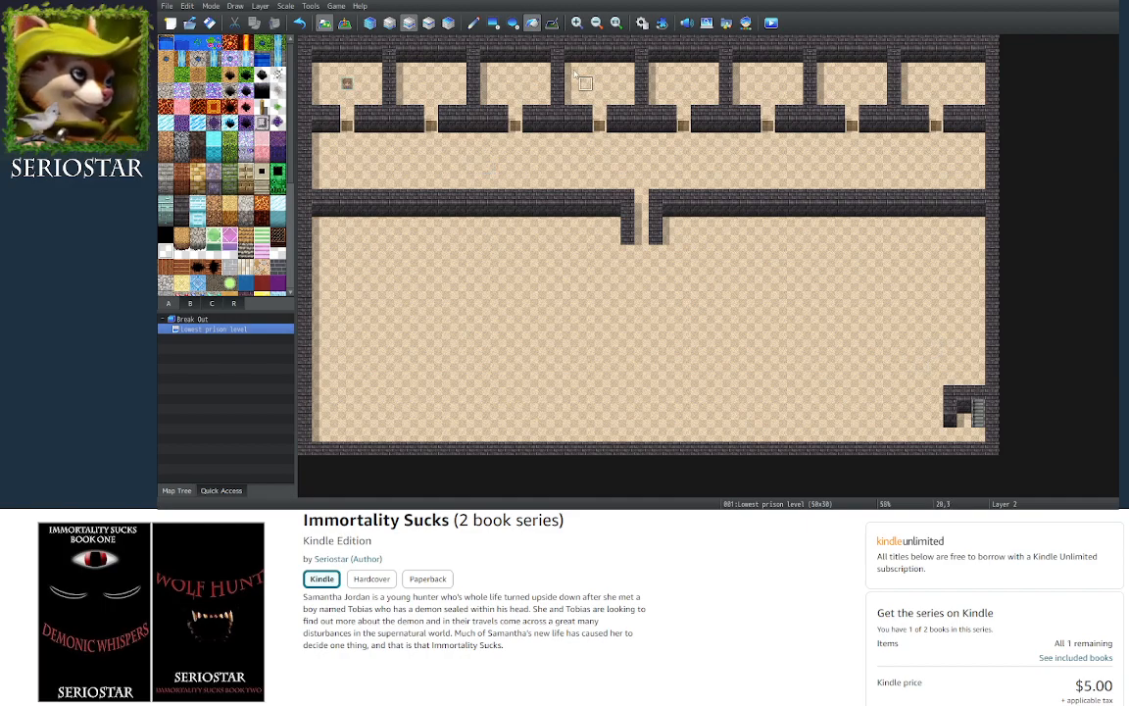
{"action": "left_click", "coordinate": [369, 22]}
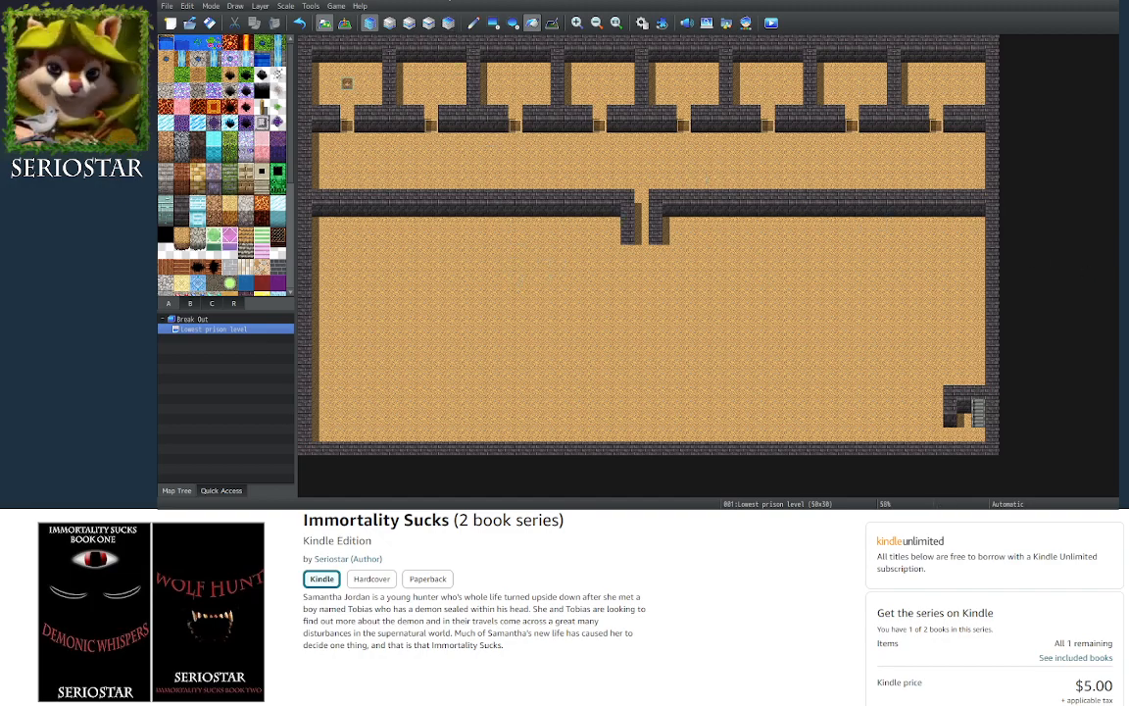
On layer 1, flood-fill the brick wall tops and the front and back wall faces of all cells with the sand floor
{"action": "left_click", "coordinate": [475, 21]}
{"action": "left_click", "coordinate": [389, 22]}
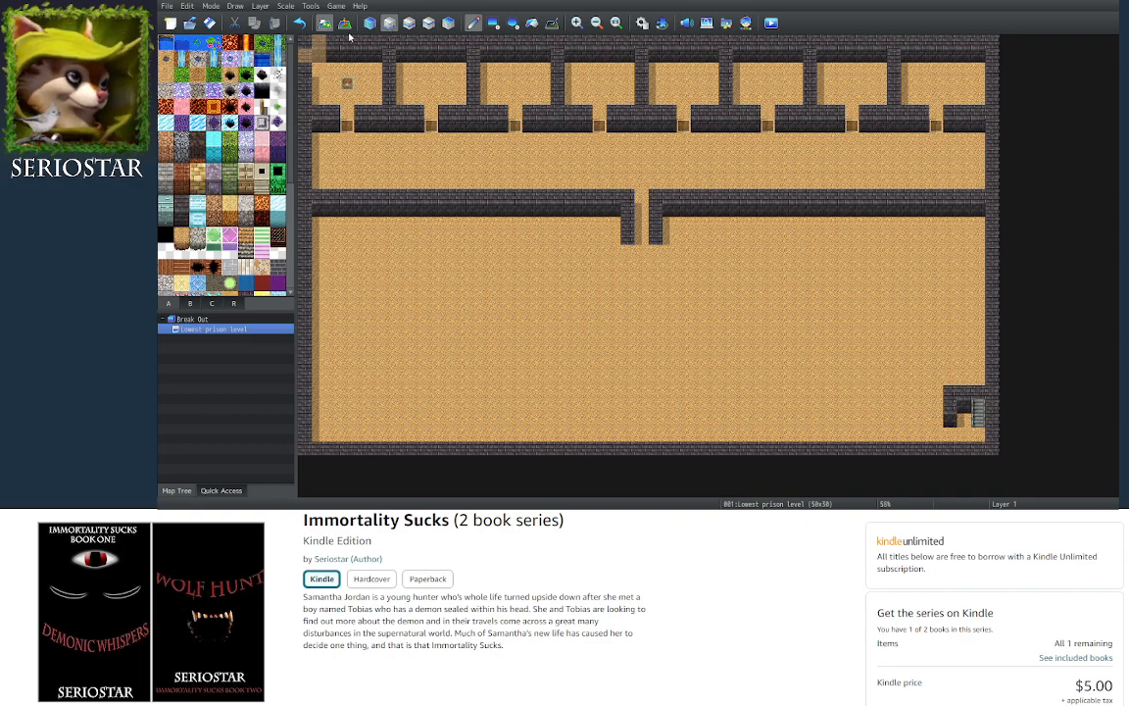
{"action": "left_click", "coordinate": [531, 24]}
{"action": "left_click", "coordinate": [502, 43]}
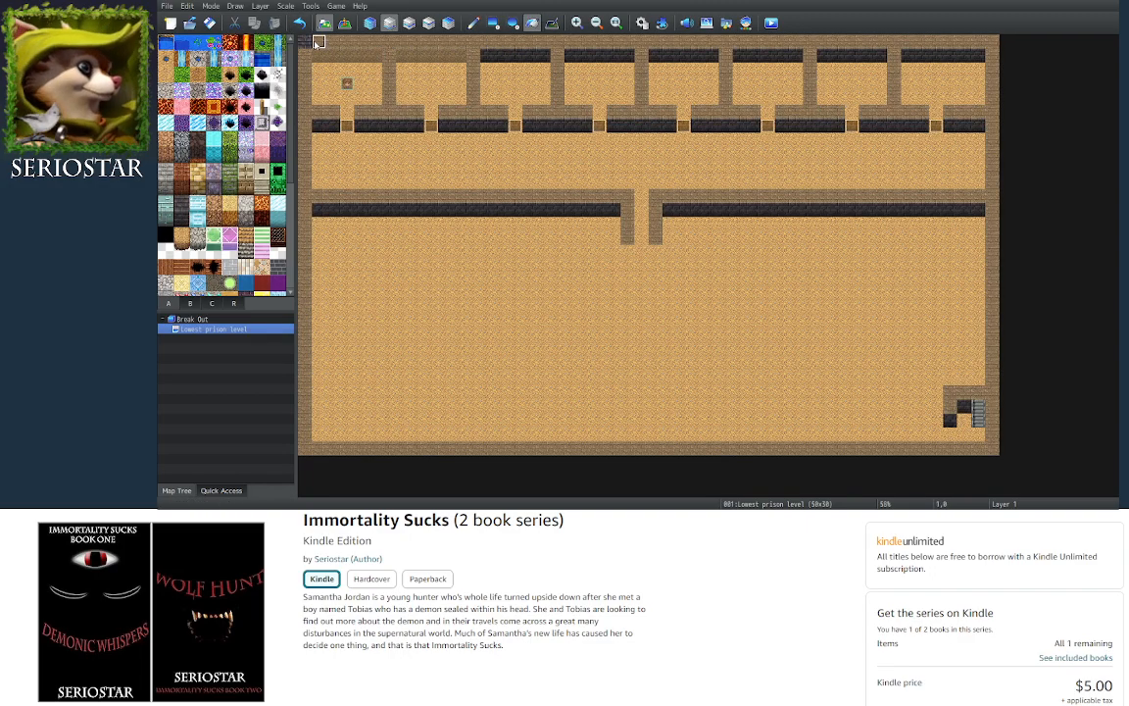
{"action": "left_click", "coordinate": [320, 126]}
{"action": "left_click", "coordinate": [382, 126]}
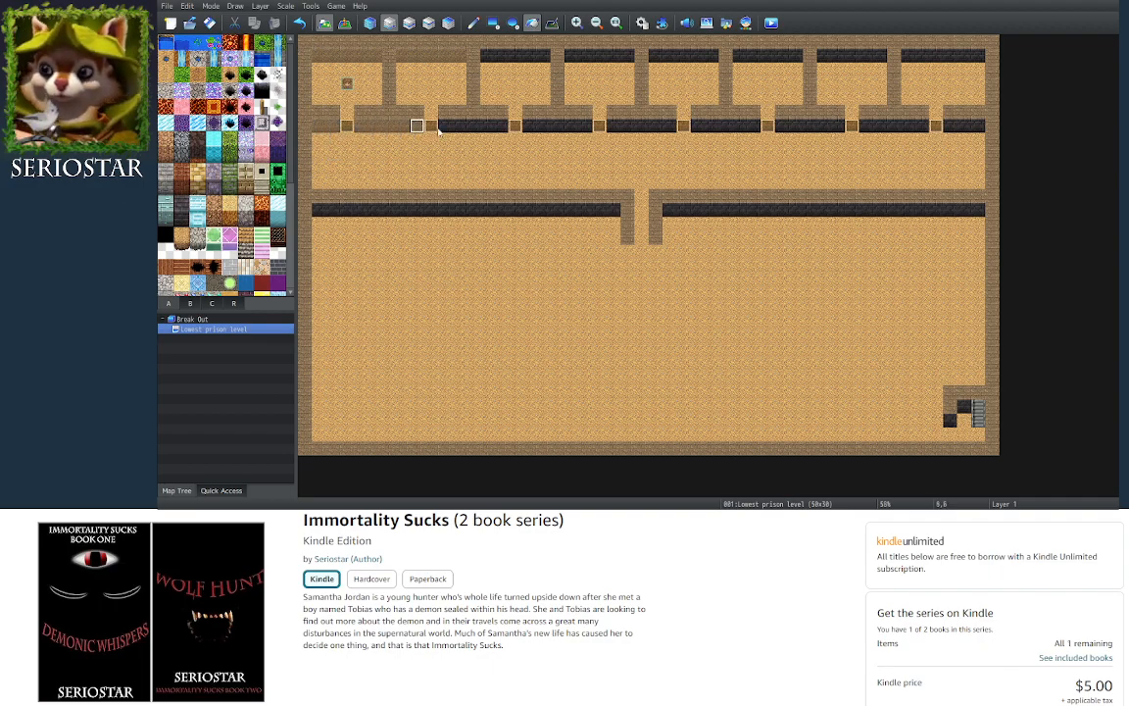
{"action": "left_click", "coordinate": [460, 126]}
{"action": "left_click", "coordinate": [515, 55]}
{"action": "left_click", "coordinate": [558, 125]}
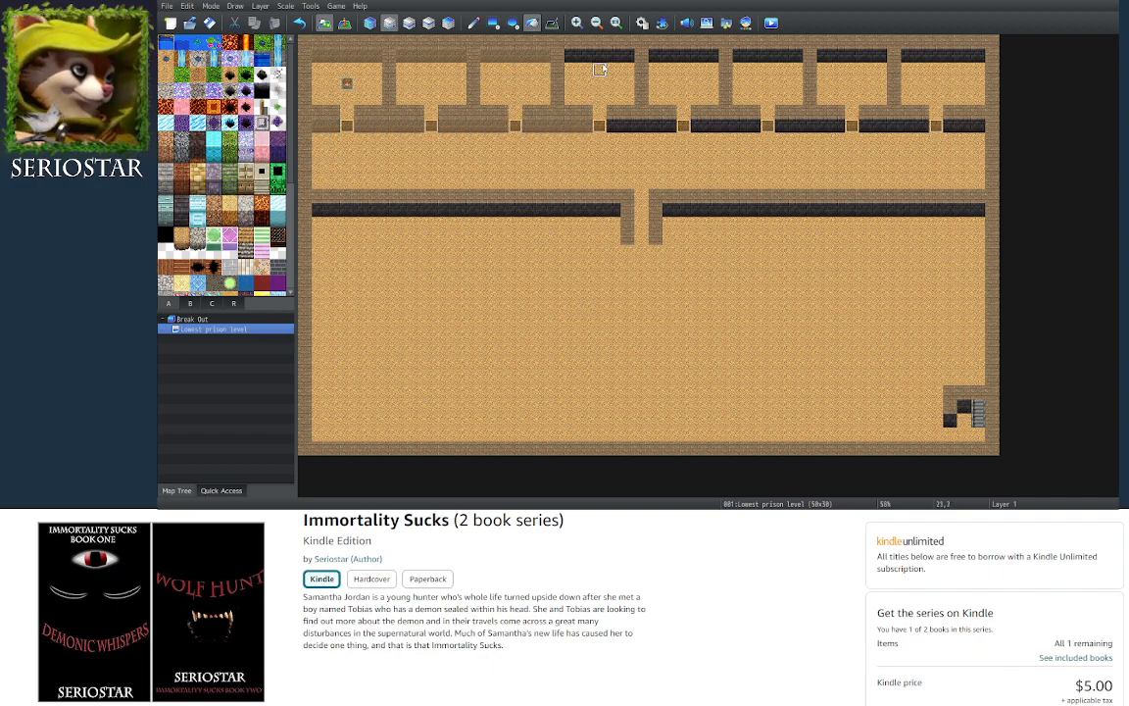
{"action": "left_click", "coordinate": [599, 56]}
{"action": "left_click", "coordinate": [641, 125]}
{"action": "left_click", "coordinate": [681, 56]}
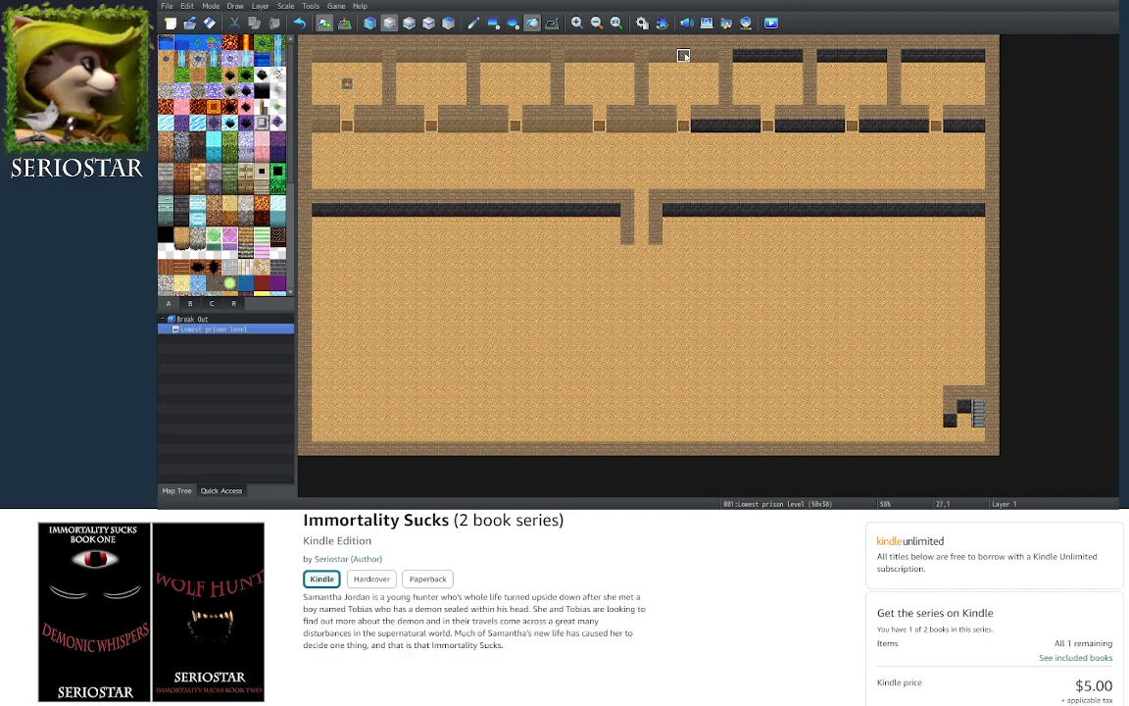
{"action": "left_click", "coordinate": [736, 121]}
{"action": "left_click", "coordinate": [781, 54]}
{"action": "left_click", "coordinate": [806, 122]}
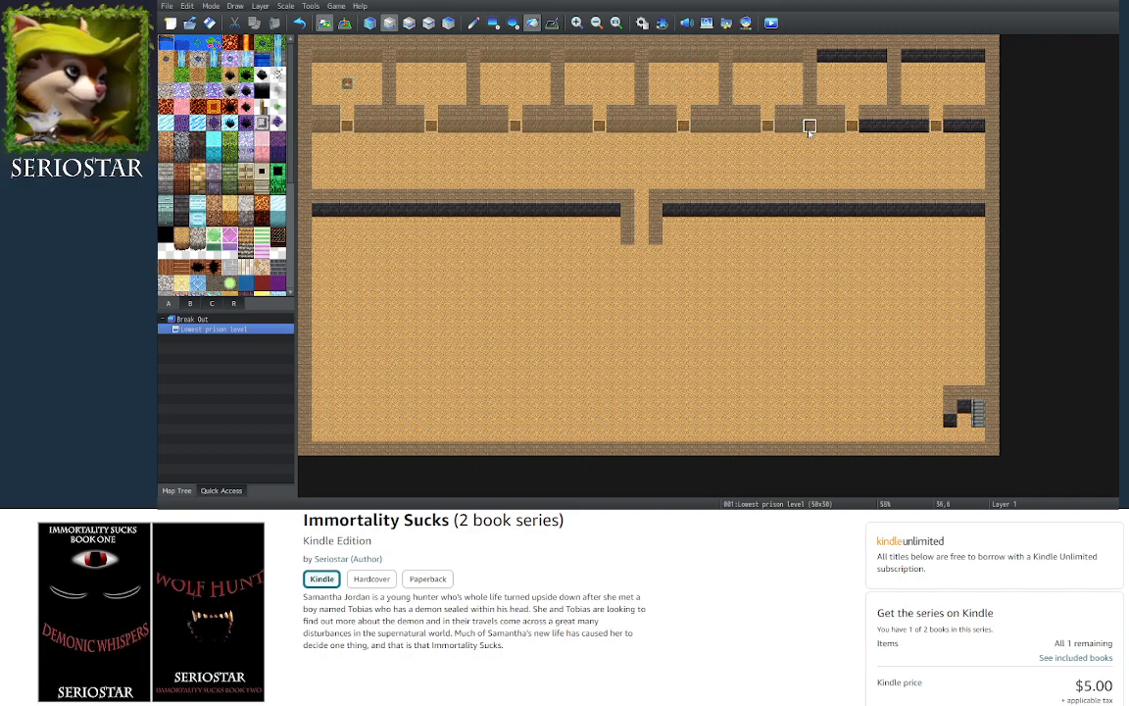
{"action": "left_click", "coordinate": [849, 54]}
{"action": "left_click", "coordinate": [892, 123]}
{"action": "left_click", "coordinate": [937, 56]}
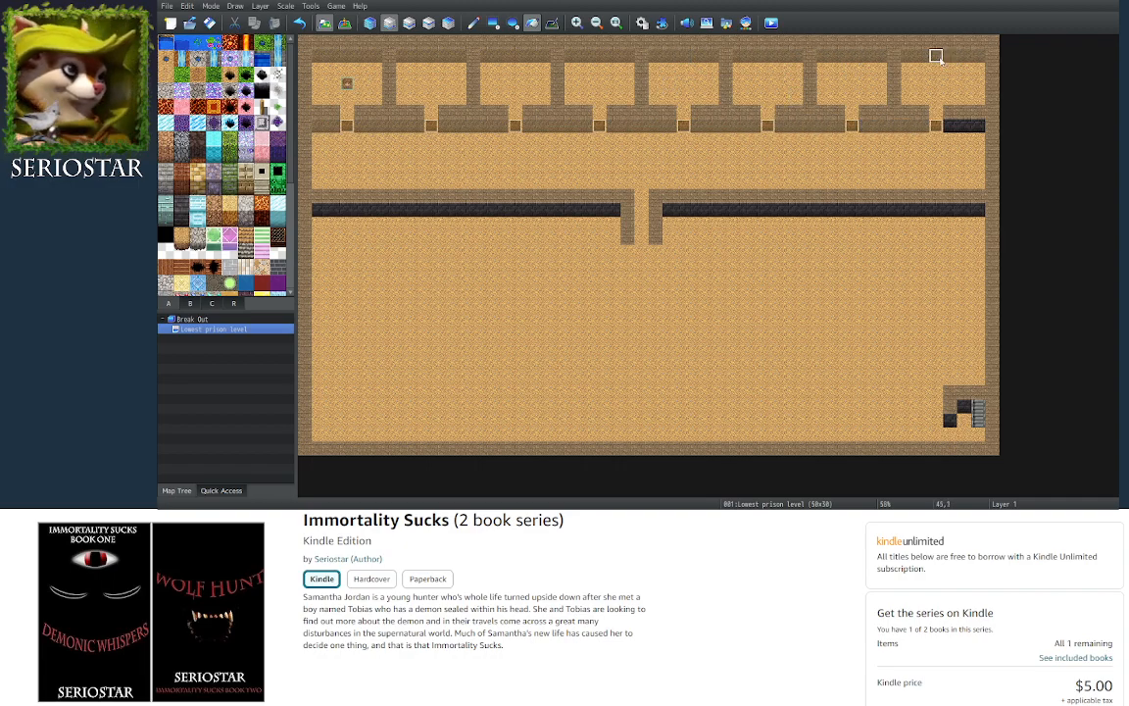
{"action": "left_click", "coordinate": [977, 126]}
Flood-fill the dividing wall's faces on both sides of the passage with the sand floor on layer 1
{"action": "left_click", "coordinate": [949, 210]}
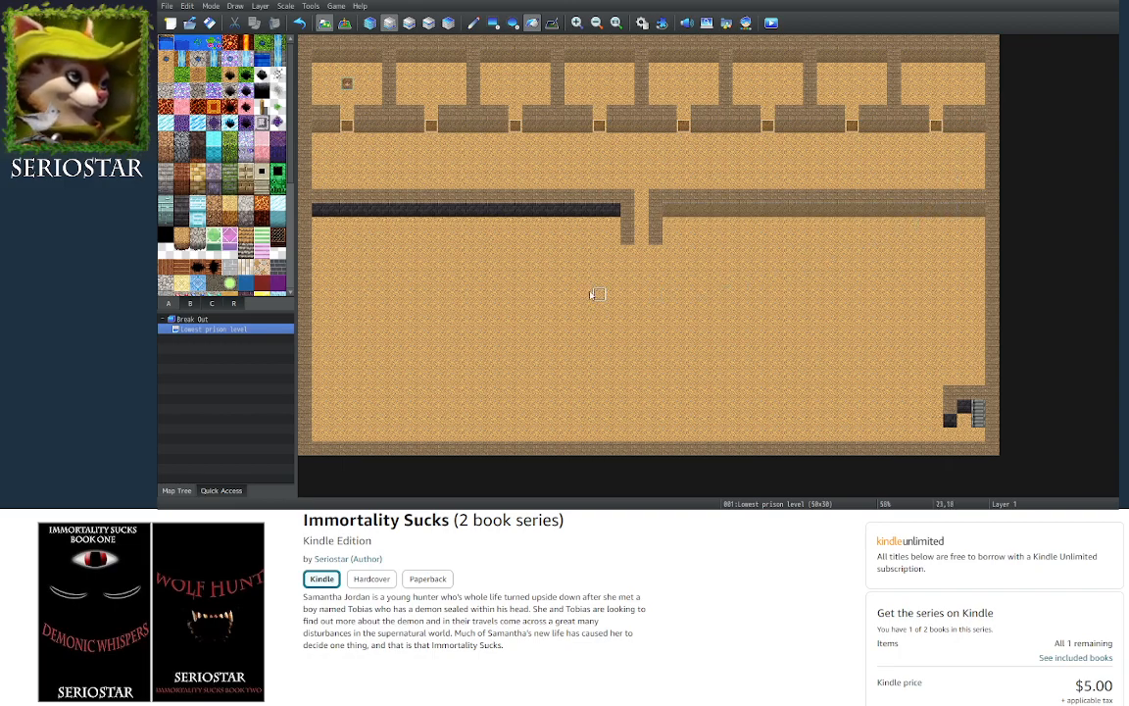
{"action": "left_click", "coordinate": [500, 209]}
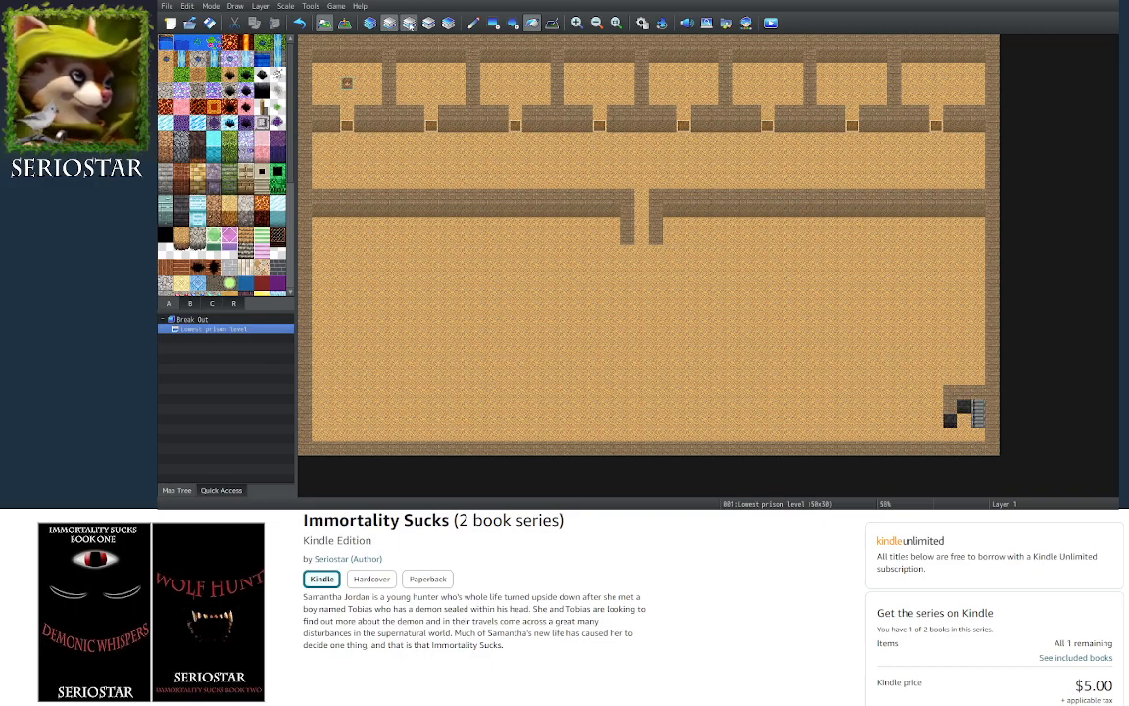
{"action": "left_click", "coordinate": [369, 24]}
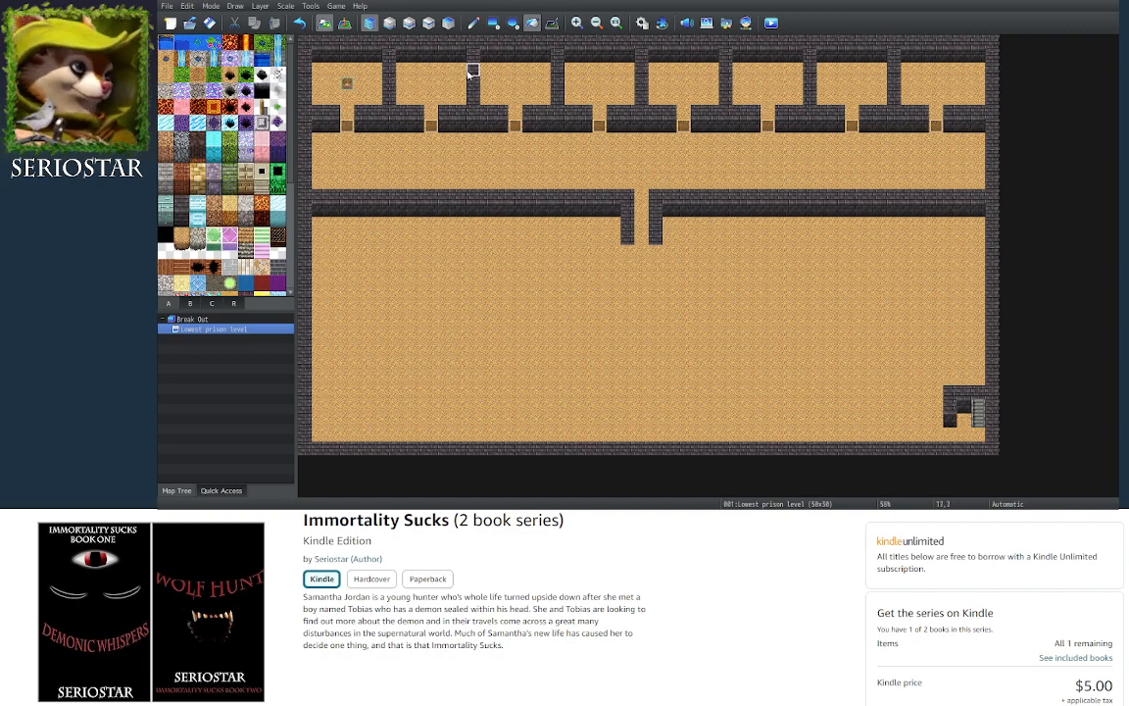
On layer 2, add single brick wall tiles at row 15 beneath both passage walls, at columns 23 and 25
{"action": "left_click", "coordinate": [409, 23]}
{"action": "left_click", "coordinate": [669, 255]}
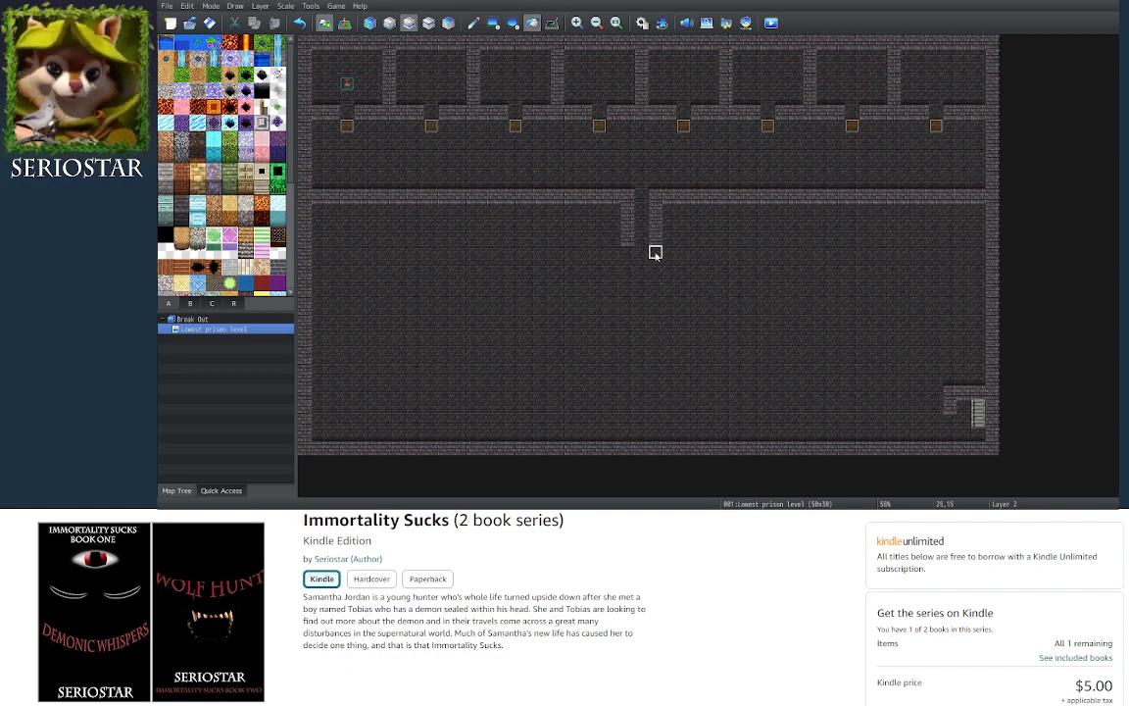
{"action": "key", "text": "ctrl+z"}
{"action": "left_click", "coordinate": [473, 22]}
{"action": "left_click", "coordinate": [655, 252]}
{"action": "left_click", "coordinate": [627, 252]}
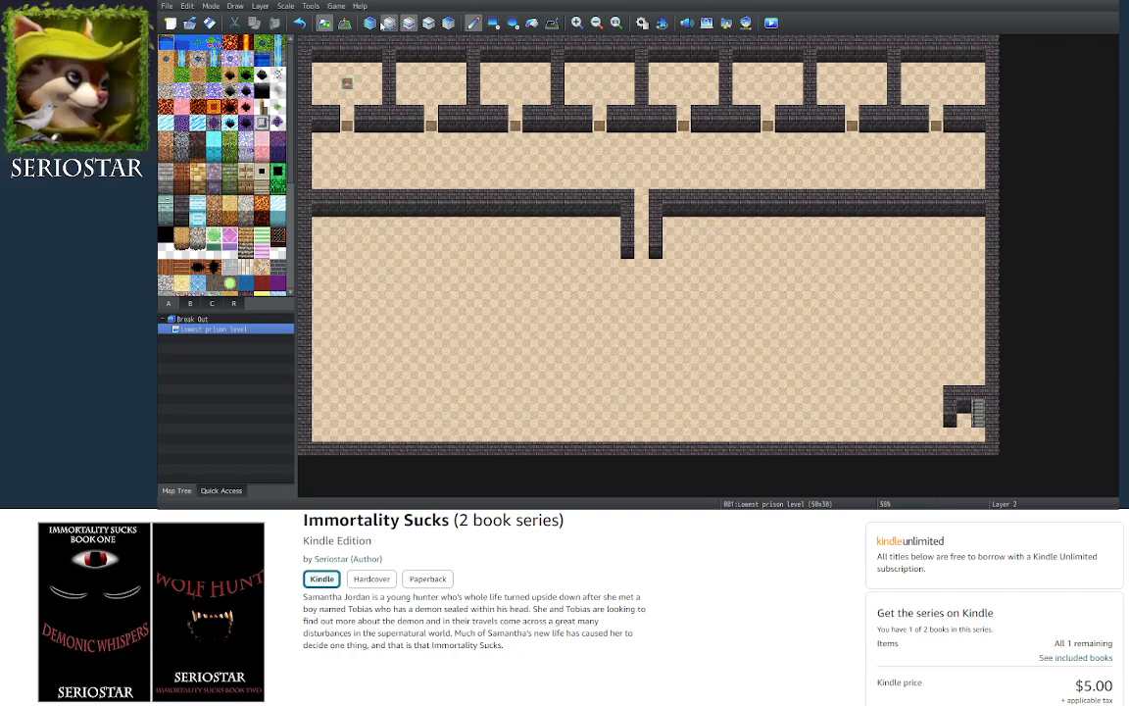
{"action": "left_click", "coordinate": [370, 22]}
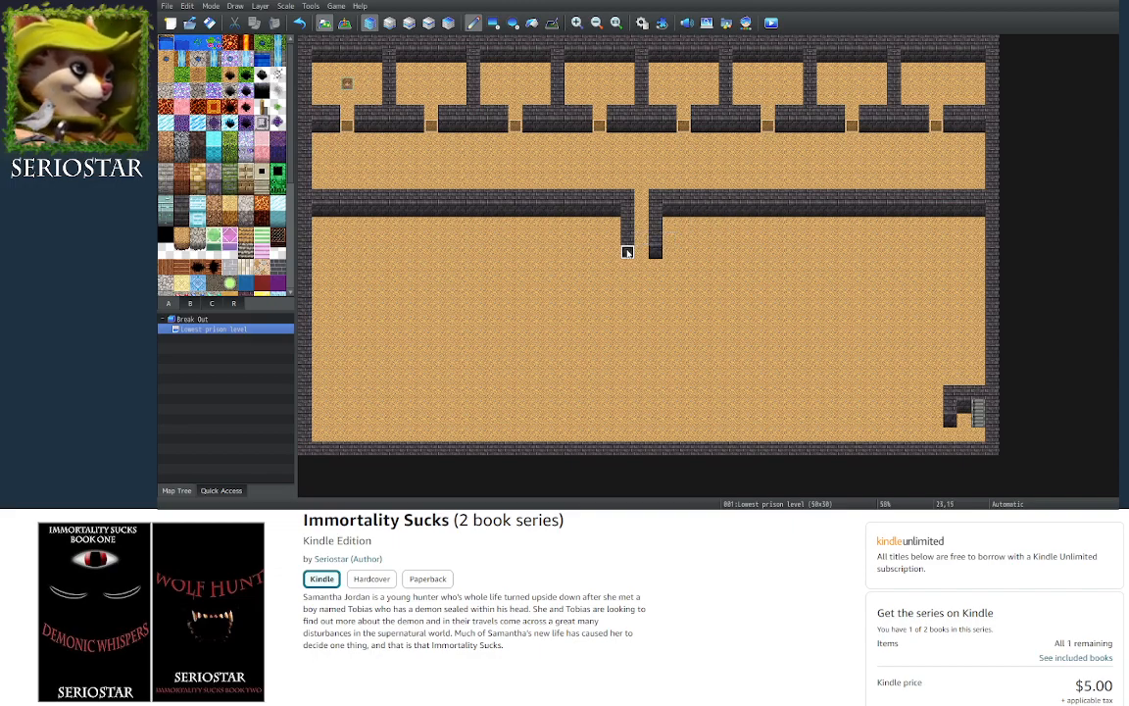
{"action": "mouse_move", "coordinate": [626, 273]}
{"action": "left_mouse_down"}
{"action": "mouse_move", "coordinate": [683, 282]}
{"action": "mouse_move", "coordinate": [683, 257]}
{"action": "mouse_move", "coordinate": [683, 282]}
{"action": "mouse_move", "coordinate": [629, 280]}
{"action": "mouse_move", "coordinate": [635, 294]}
{"action": "mouse_move", "coordinate": [710, 295]}
{"action": "mouse_move", "coordinate": [697, 266]}
{"action": "left_mouse_up"}
{"action": "right_click", "coordinate": [699, 252]}
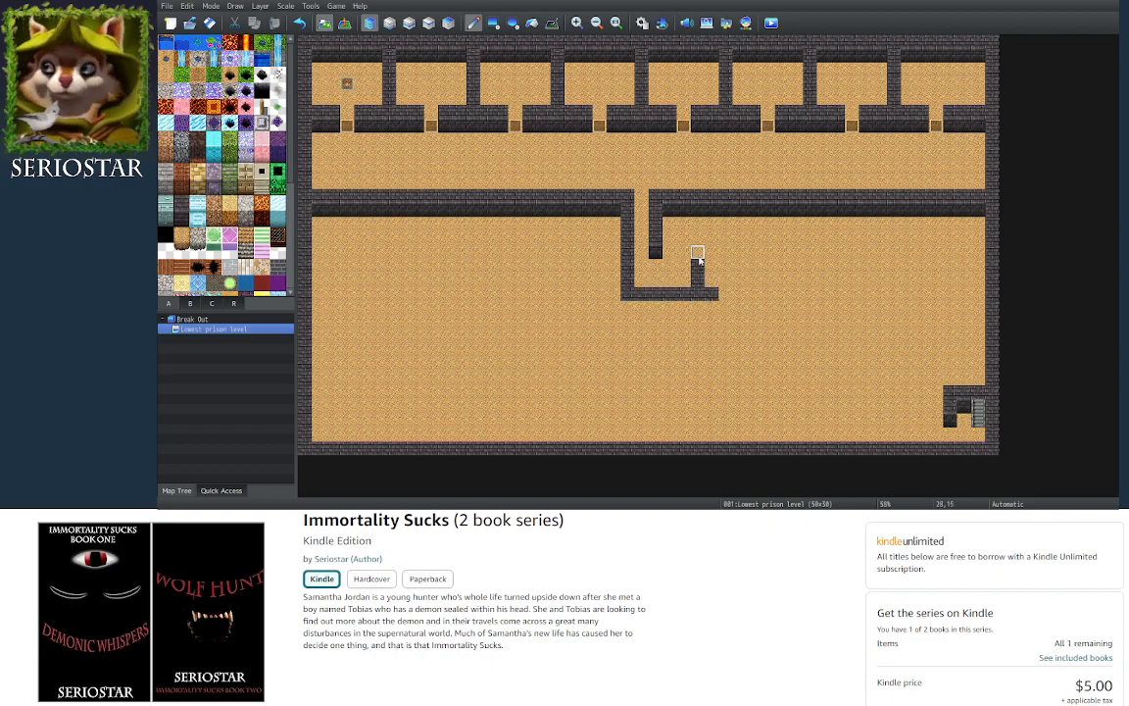
{"action": "right_click", "coordinate": [727, 263]}
{"action": "mouse_move", "coordinate": [701, 251]}
{"action": "left_mouse_down"}
{"action": "mouse_move", "coordinate": [701, 281]}
{"action": "mouse_move", "coordinate": [675, 292]}
{"action": "mouse_move", "coordinate": [625, 292]}
{"action": "mouse_move", "coordinate": [628, 267]}
{"action": "left_mouse_up"}
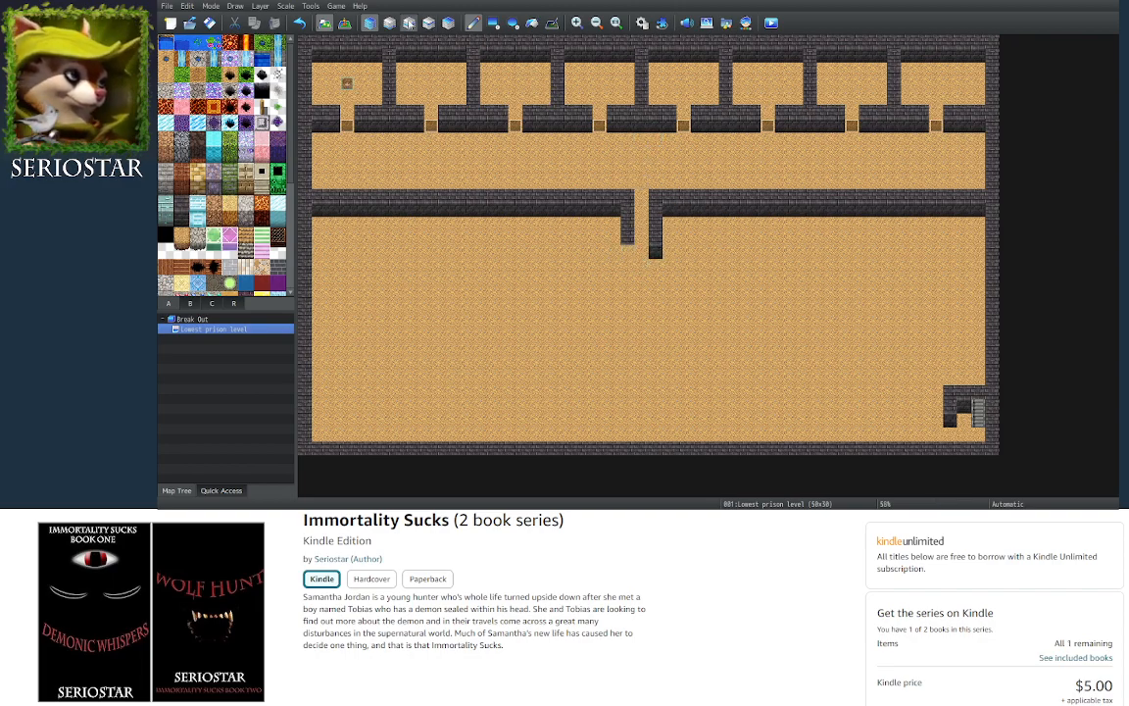
Draw a layer 2 brick wall from column 23 through rows 18 and 15 to the stairs, leaving columns 33–34 open, with faces beneath its horizontal runs
{"action": "left_click", "coordinate": [409, 23]}
{"action": "mouse_move", "coordinate": [628, 235]}
{"action": "left_mouse_down"}
{"action": "mouse_move", "coordinate": [628, 293]}
{"action": "mouse_move", "coordinate": [699, 294]}
{"action": "mouse_move", "coordinate": [697, 253]}
{"action": "left_mouse_up"}
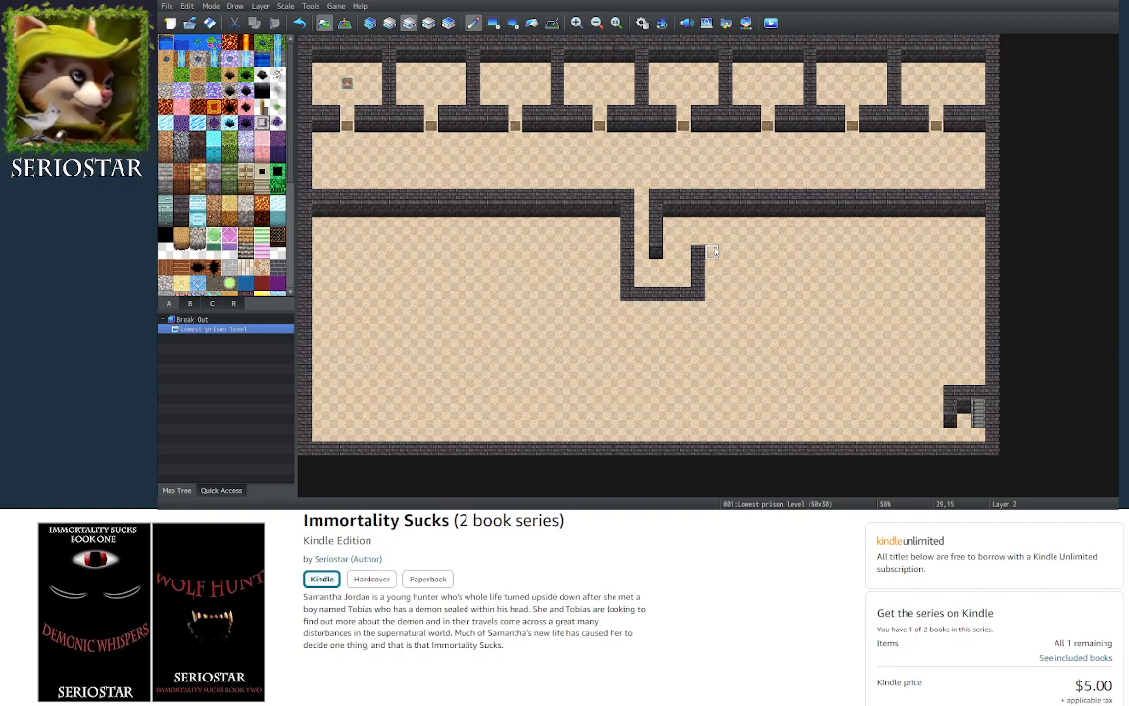
{"action": "left_click_drag", "start_coordinate": [715, 252], "coordinate": [750, 252]}
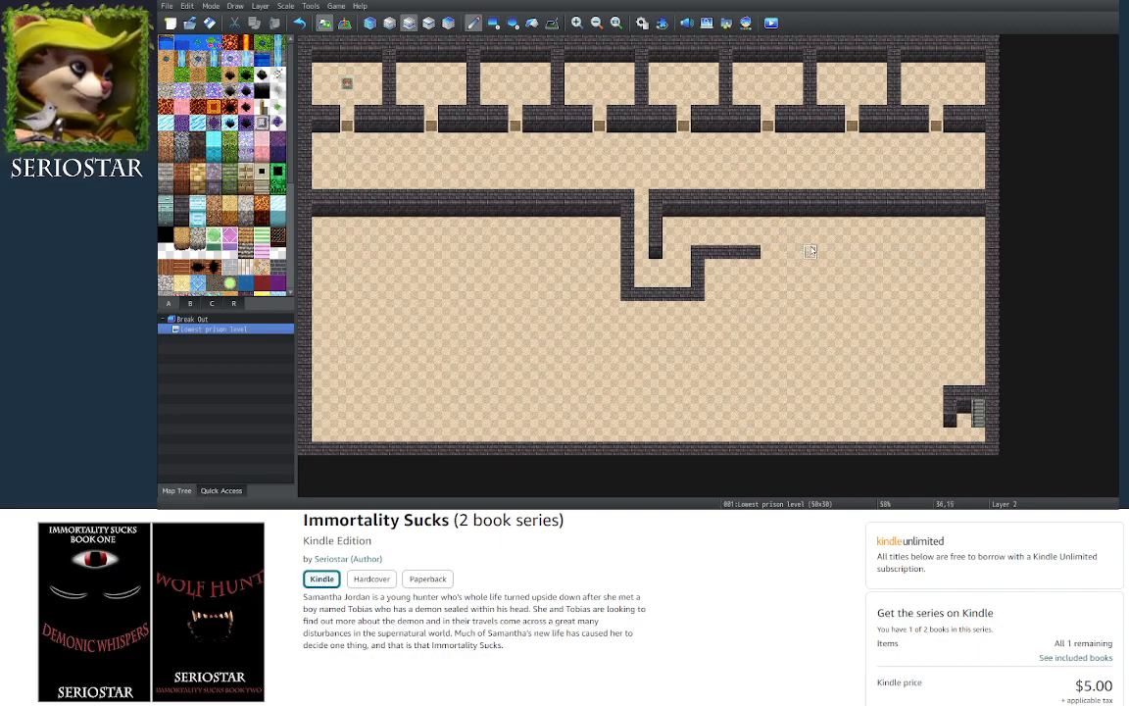
{"action": "mouse_move", "coordinate": [796, 253]}
{"action": "left_mouse_down"}
{"action": "mouse_move", "coordinate": [947, 255]}
{"action": "mouse_move", "coordinate": [948, 383]}
{"action": "left_mouse_up"}
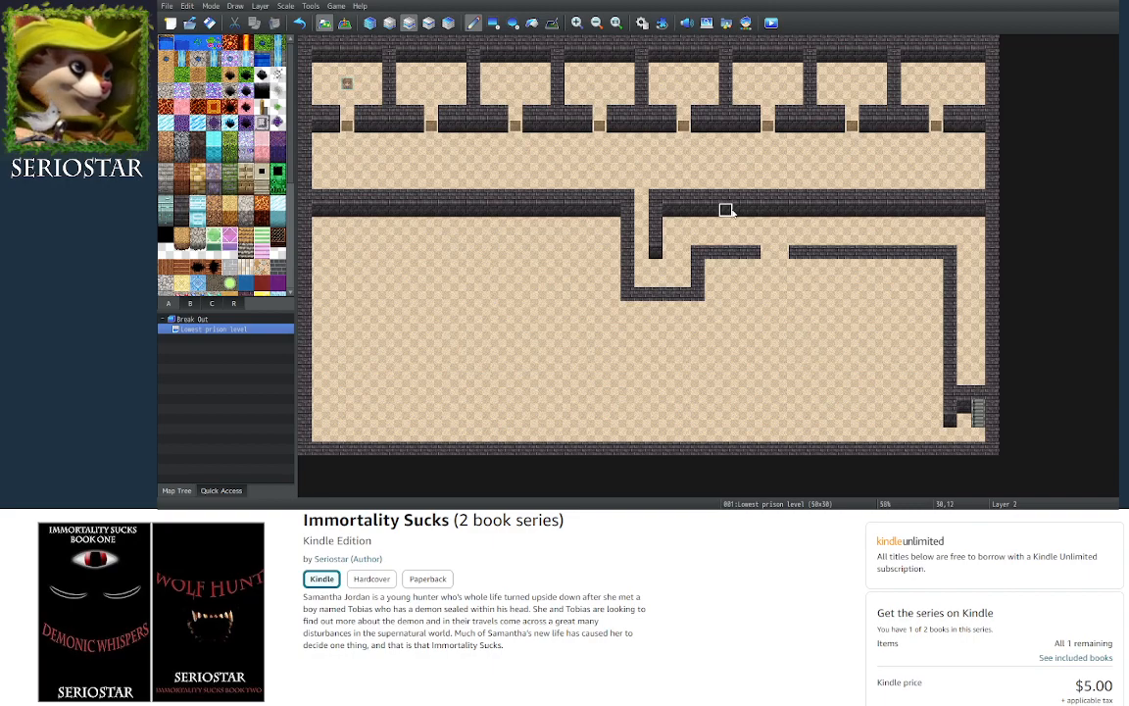
{"action": "left_click_drag", "start_coordinate": [627, 310], "coordinate": [683, 310]}
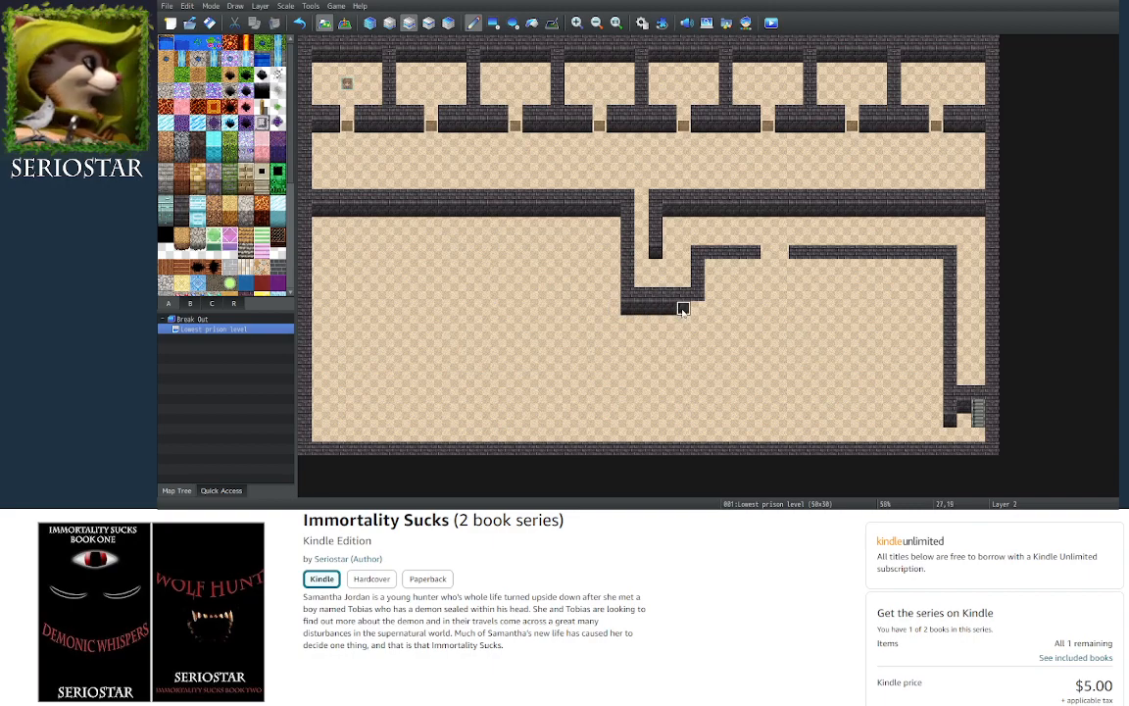
{"action": "left_click_drag", "start_coordinate": [704, 265], "coordinate": [936, 266]}
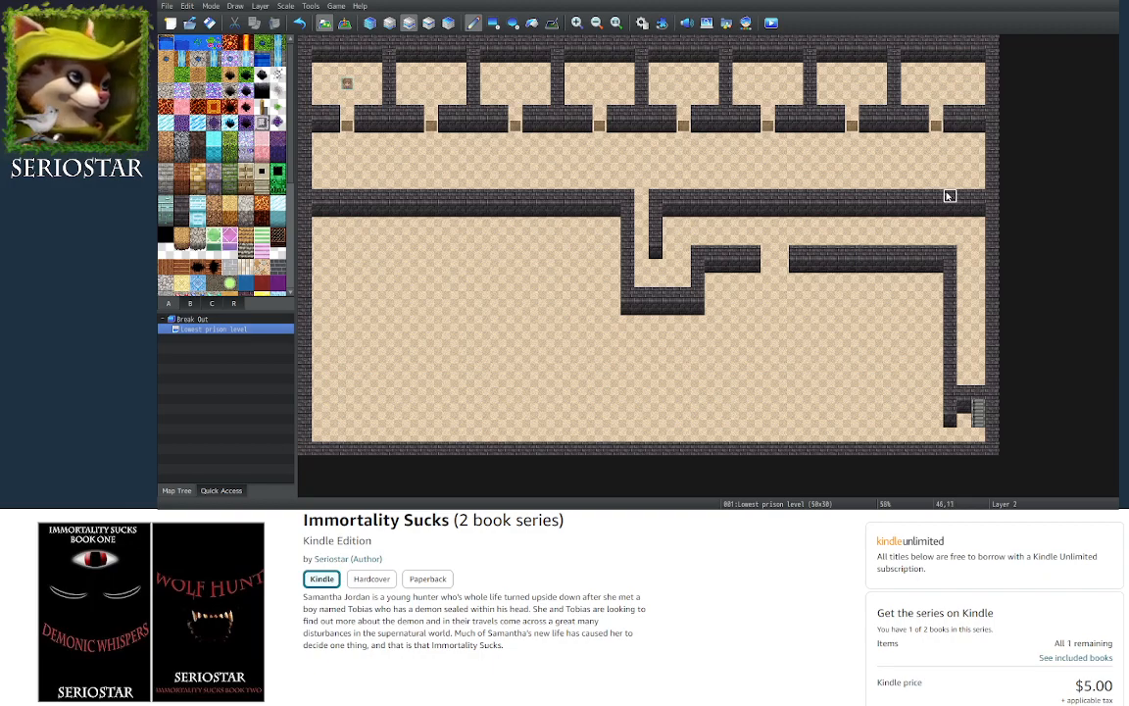
Extend brick walls down both sides of the gap at columns 32 and 35 to row 18, ending each with a wall face on row 19
{"action": "mouse_move", "coordinate": [808, 253]}
{"action": "left_mouse_down"}
{"action": "mouse_move", "coordinate": [795, 253]}
{"action": "mouse_move", "coordinate": [796, 293]}
{"action": "left_mouse_up"}
{"action": "left_click_drag", "start_coordinate": [752, 255], "coordinate": [756, 294]}
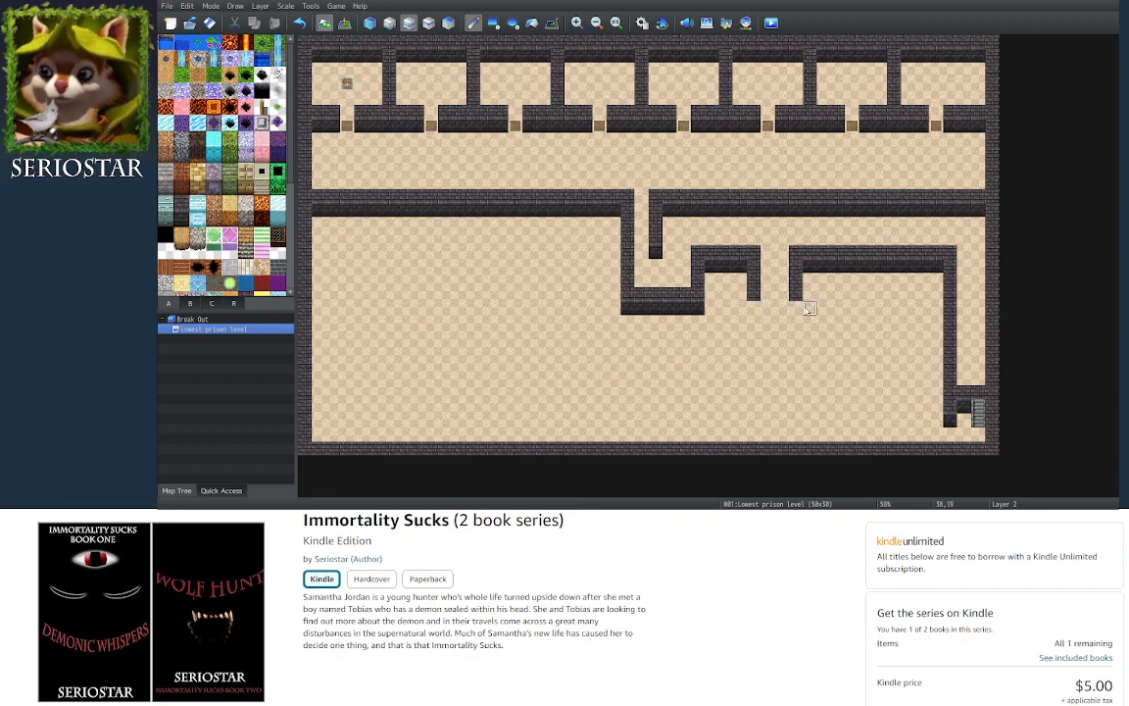
{"action": "left_click_drag", "start_coordinate": [758, 336], "coordinate": [781, 335]}
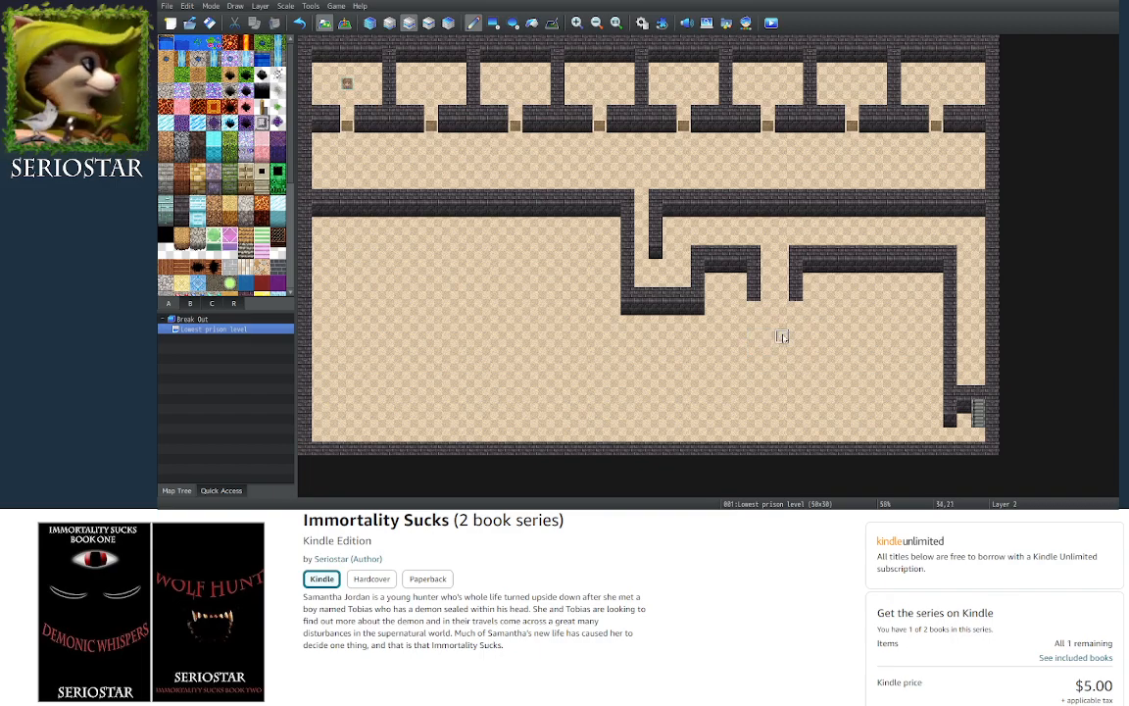
{"action": "right_click", "coordinate": [813, 267]}
{"action": "left_click", "coordinate": [797, 306]}
{"action": "left_click", "coordinate": [753, 305]}
Draw a brick wall along row 22 from column 32, up column 38, across row 19 and down column 43, ending in a face at row 23
{"action": "mouse_move", "coordinate": [754, 350]}
{"action": "left_mouse_down"}
{"action": "mouse_move", "coordinate": [838, 350]}
{"action": "mouse_move", "coordinate": [839, 306]}
{"action": "mouse_move", "coordinate": [907, 308]}
{"action": "mouse_move", "coordinate": [909, 380]}
{"action": "mouse_move", "coordinate": [920, 388]}
{"action": "left_mouse_up"}
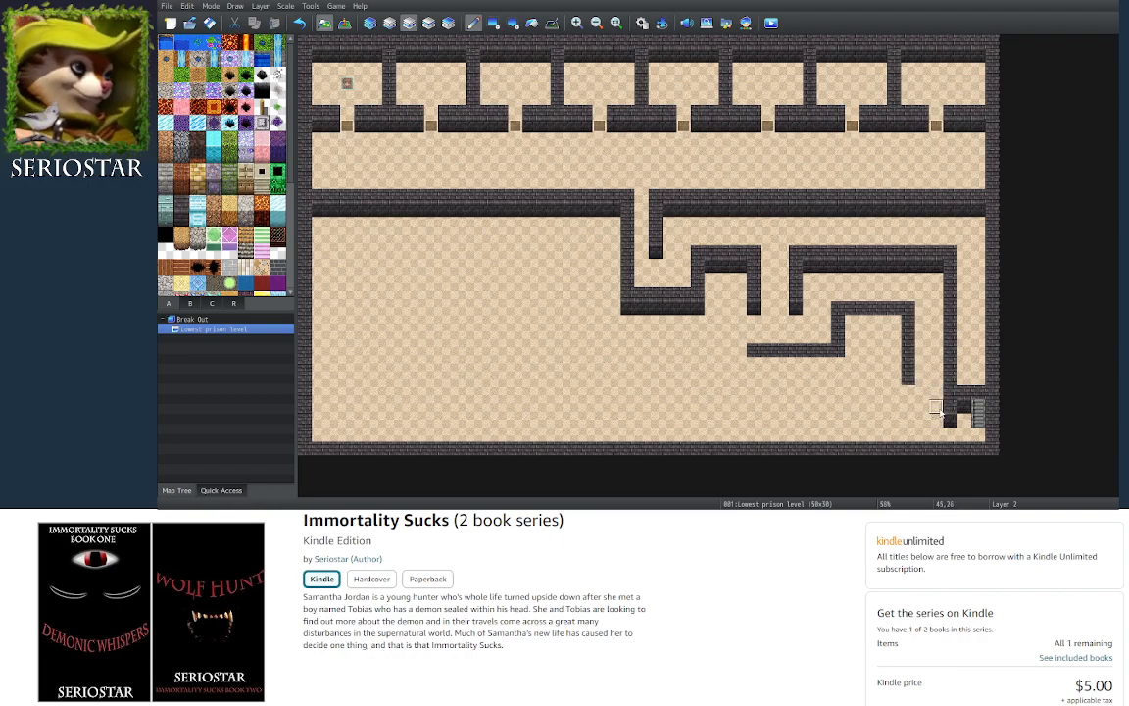
{"action": "left_click", "coordinate": [909, 380]}
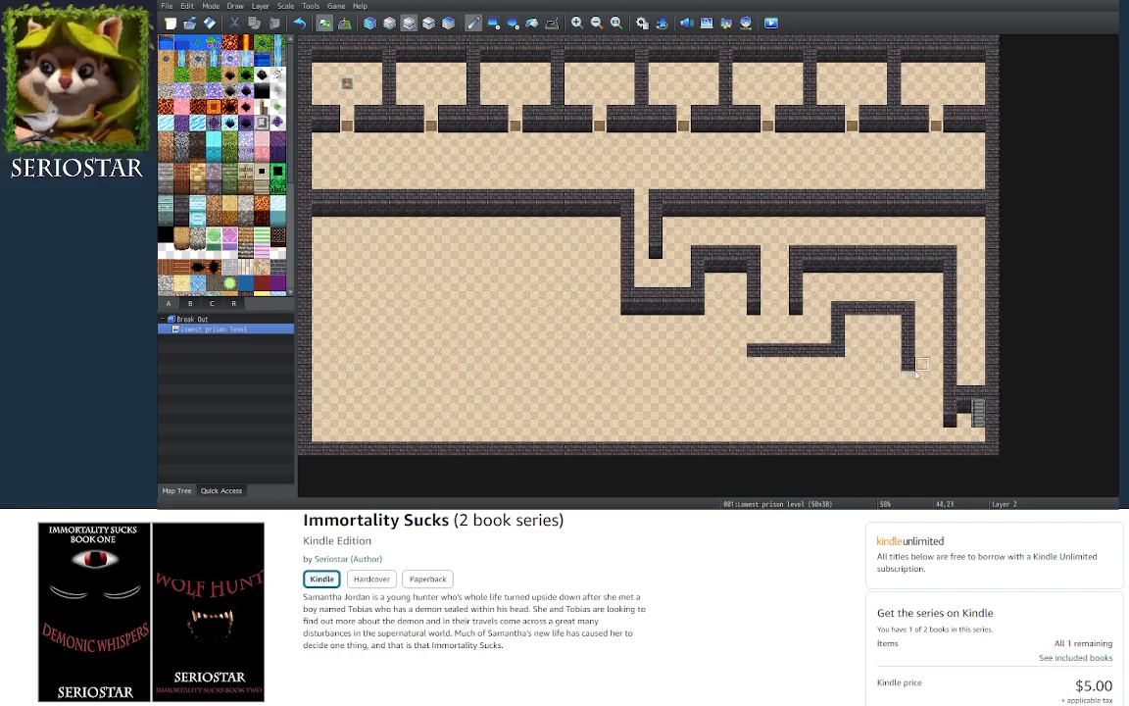
{"action": "left_click", "coordinate": [908, 377]}
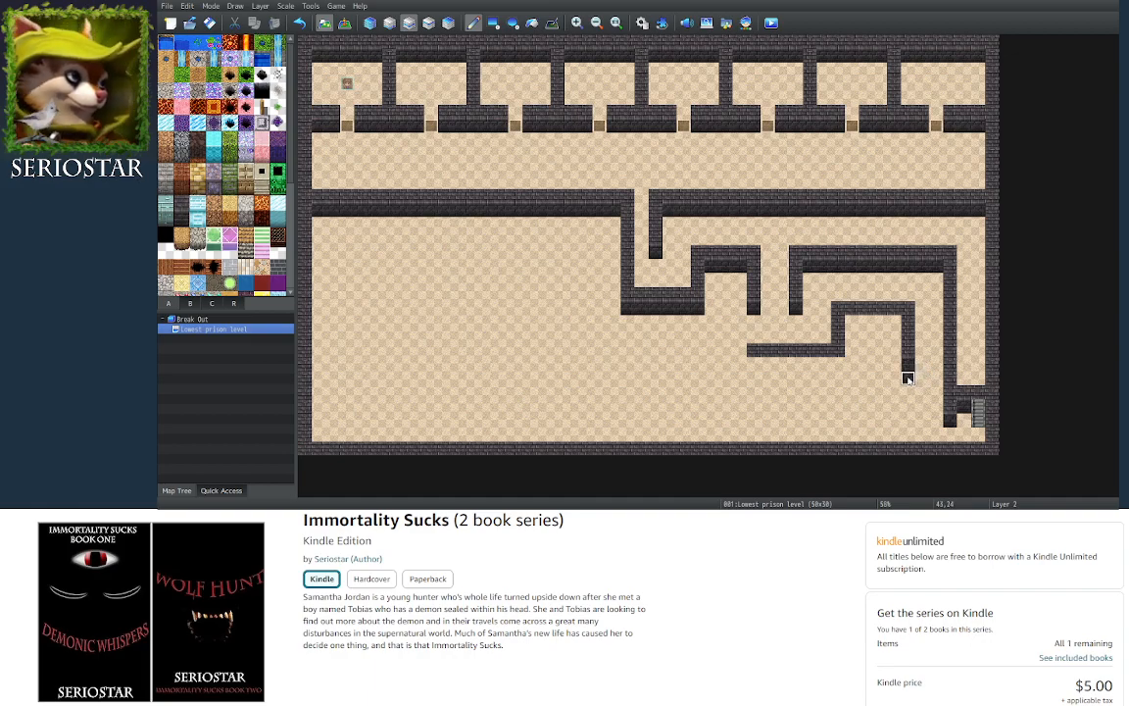
{"action": "left_click", "coordinate": [908, 378]}
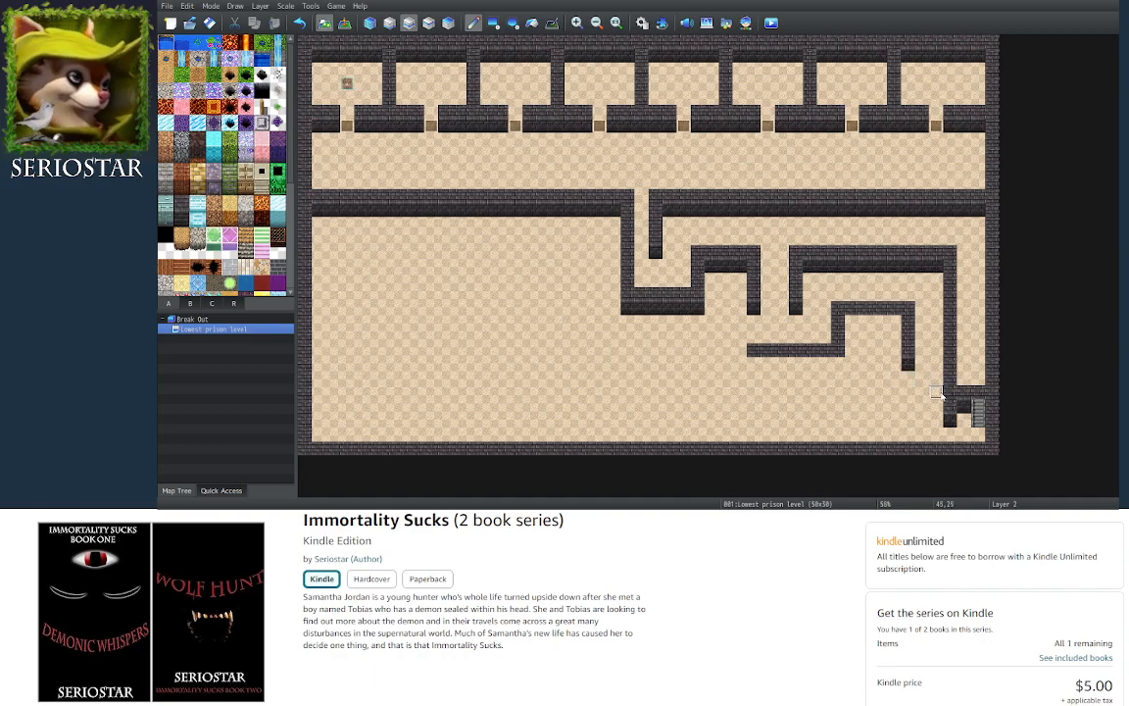
Add a brick wall along row 26 from column 46 and up column 38, and place wall faces beneath the walls on rows 19, 22 and 26
{"action": "mouse_move", "coordinate": [947, 406]}
{"action": "left_mouse_down"}
{"action": "mouse_move", "coordinate": [909, 392]}
{"action": "mouse_move", "coordinate": [922, 392]}
{"action": "mouse_move", "coordinate": [894, 405]}
{"action": "mouse_move", "coordinate": [841, 405]}
{"action": "mouse_move", "coordinate": [839, 365]}
{"action": "left_mouse_up"}
{"action": "right_click", "coordinate": [923, 406]}
{"action": "left_click", "coordinate": [910, 407]}
{"action": "left_click_drag", "start_coordinate": [852, 323], "coordinate": [894, 323]}
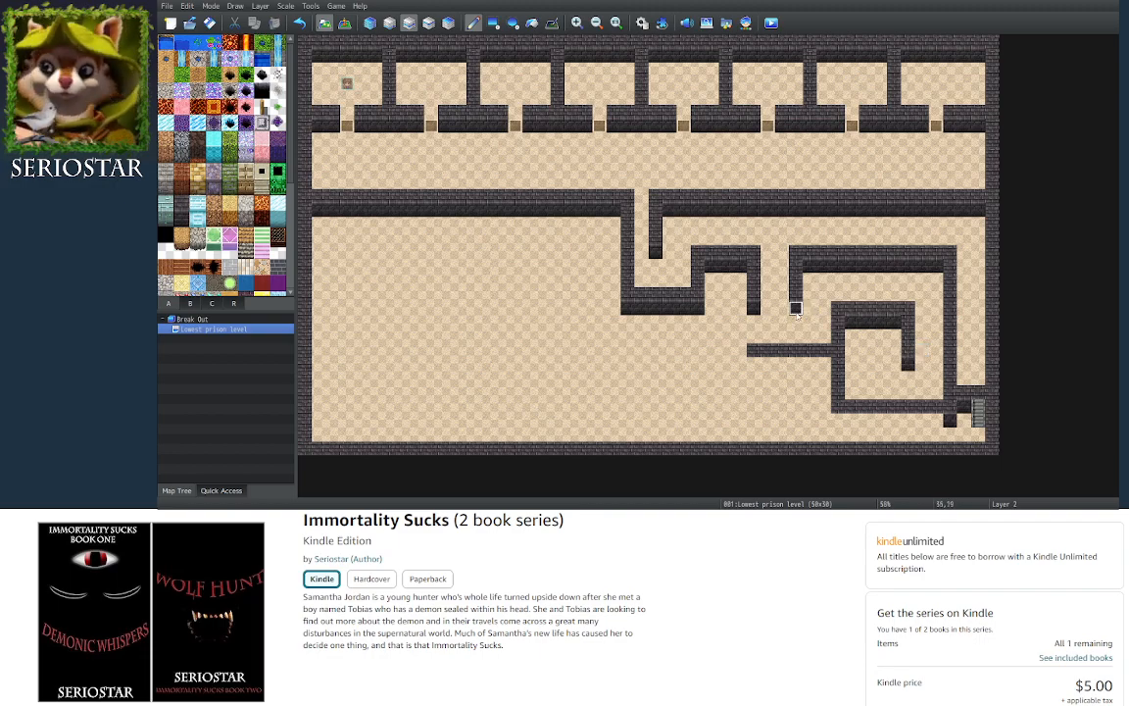
{"action": "mouse_move", "coordinate": [755, 362]}
{"action": "left_mouse_down"}
{"action": "mouse_move", "coordinate": [828, 366]}
{"action": "mouse_move", "coordinate": [839, 421]}
{"action": "mouse_move", "coordinate": [949, 422]}
{"action": "left_mouse_up"}
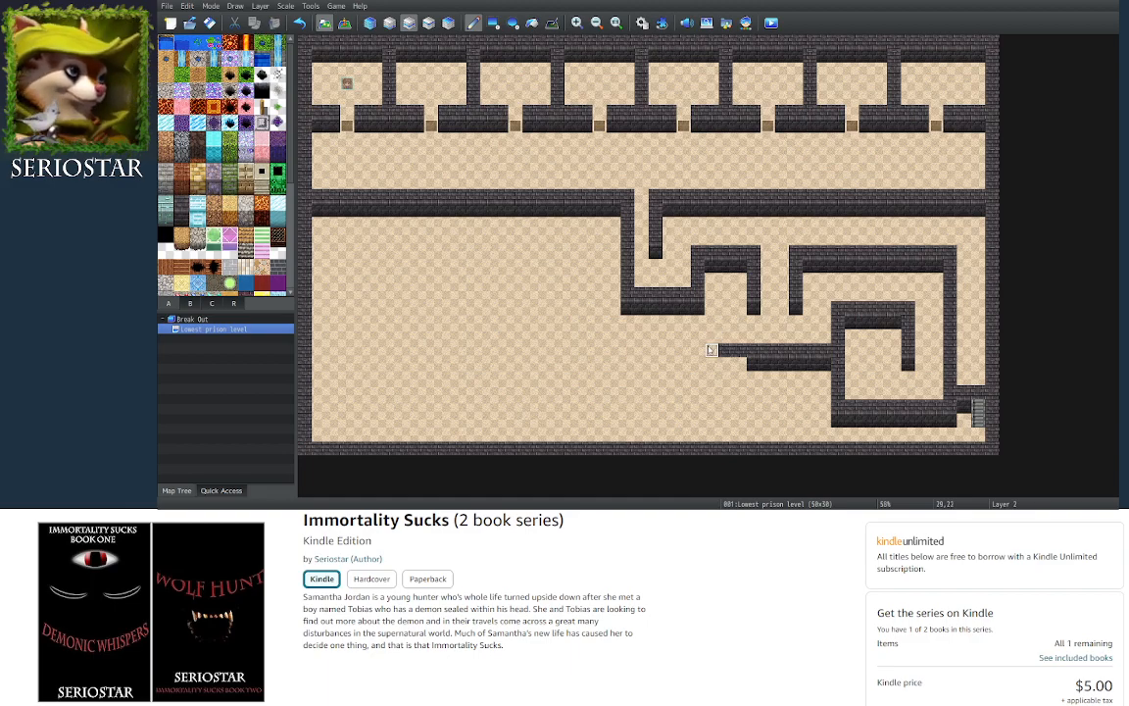
Extend the row 22 brick wall west to column 20 and up to row 15, leaving rows 18–19 open with a wall face on row 17
{"action": "left_click_drag", "start_coordinate": [711, 350], "coordinate": [584, 350]}
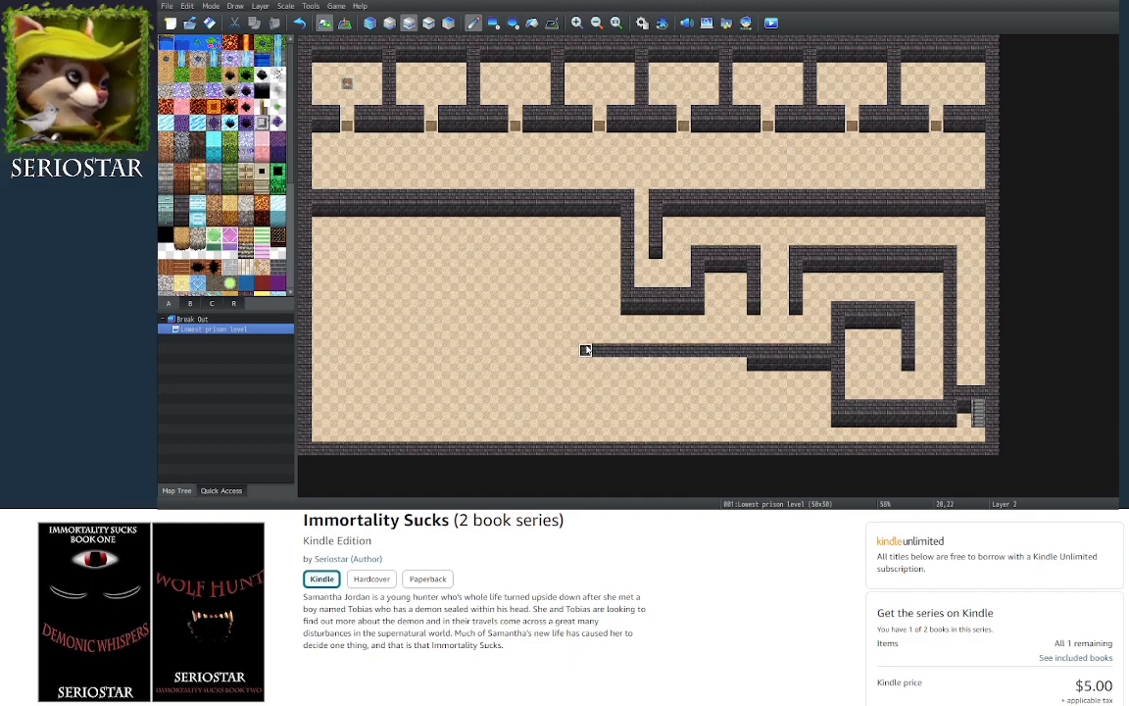
{"action": "left_click_drag", "start_coordinate": [585, 338], "coordinate": [585, 257]}
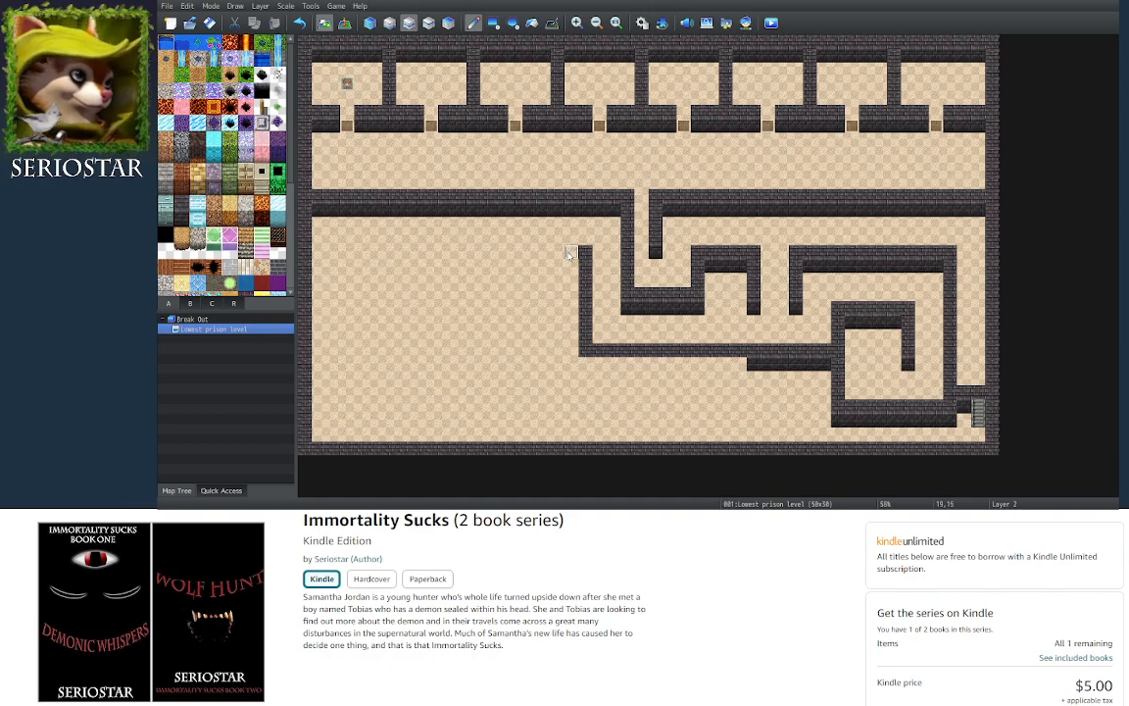
{"action": "left_click_drag", "start_coordinate": [586, 270], "coordinate": [588, 310]}
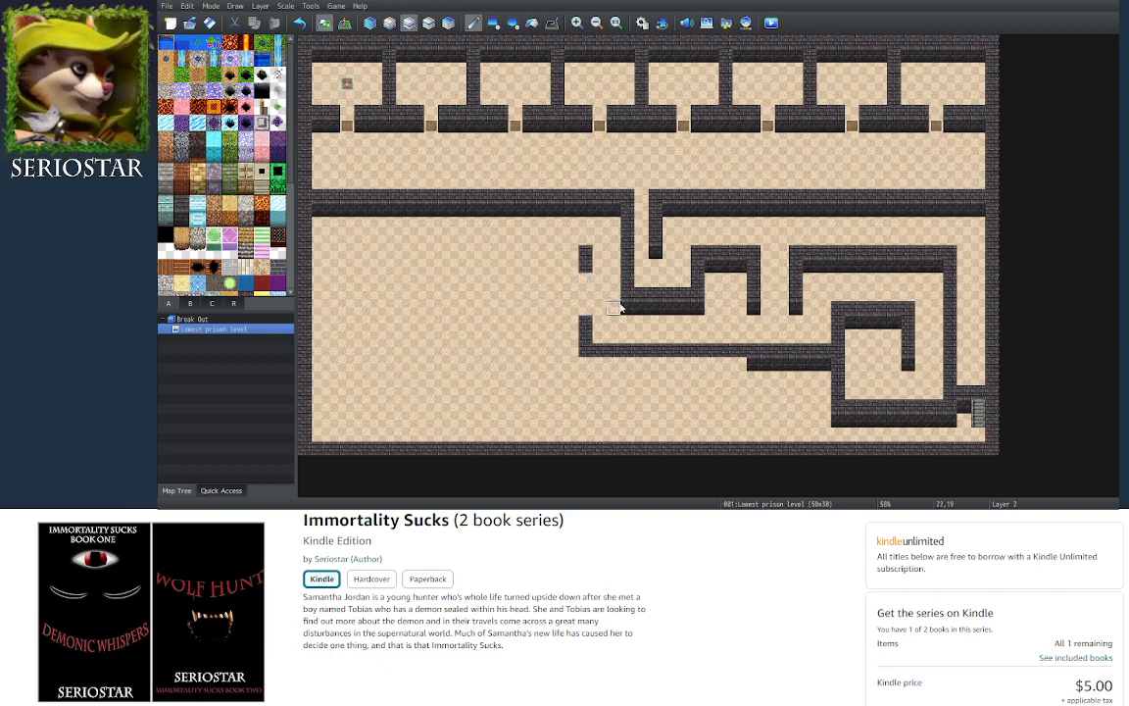
{"action": "left_click", "coordinate": [586, 279]}
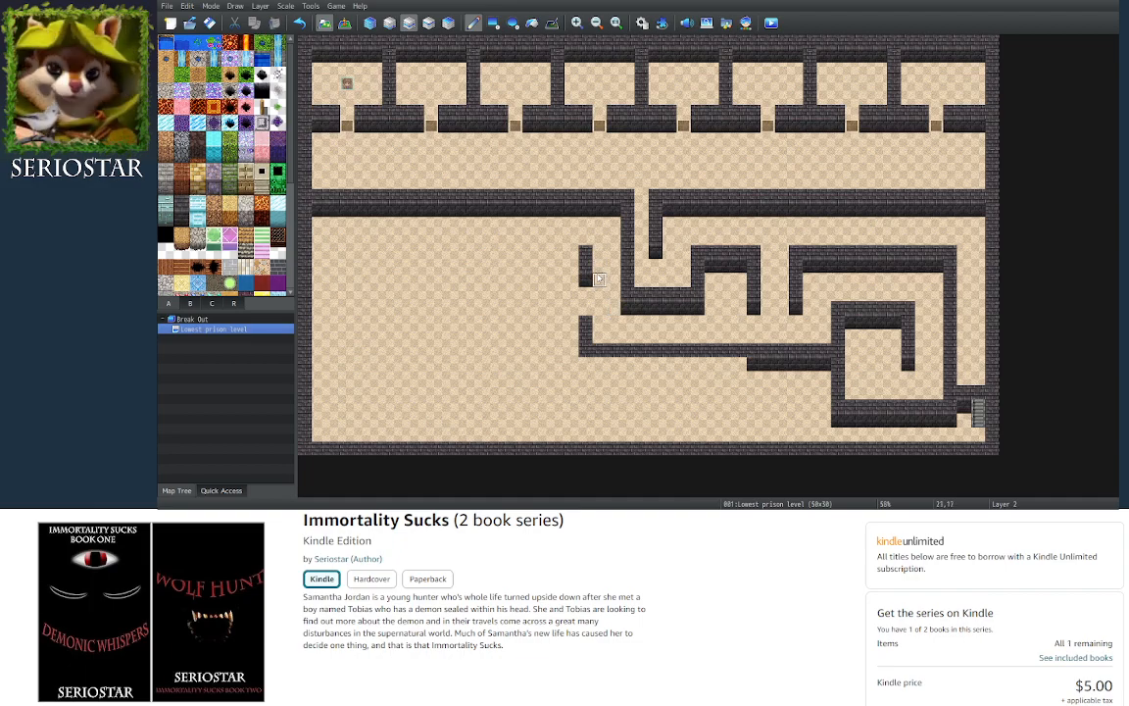
Draw a brick wall along row 15 to column 3, down to row 19 and back, stepping to column 20, with faces on rows 16 and 20
{"action": "mouse_move", "coordinate": [585, 252]}
{"action": "left_mouse_down"}
{"action": "mouse_move", "coordinate": [343, 257]}
{"action": "mouse_move", "coordinate": [374, 262]}
{"action": "left_mouse_up"}
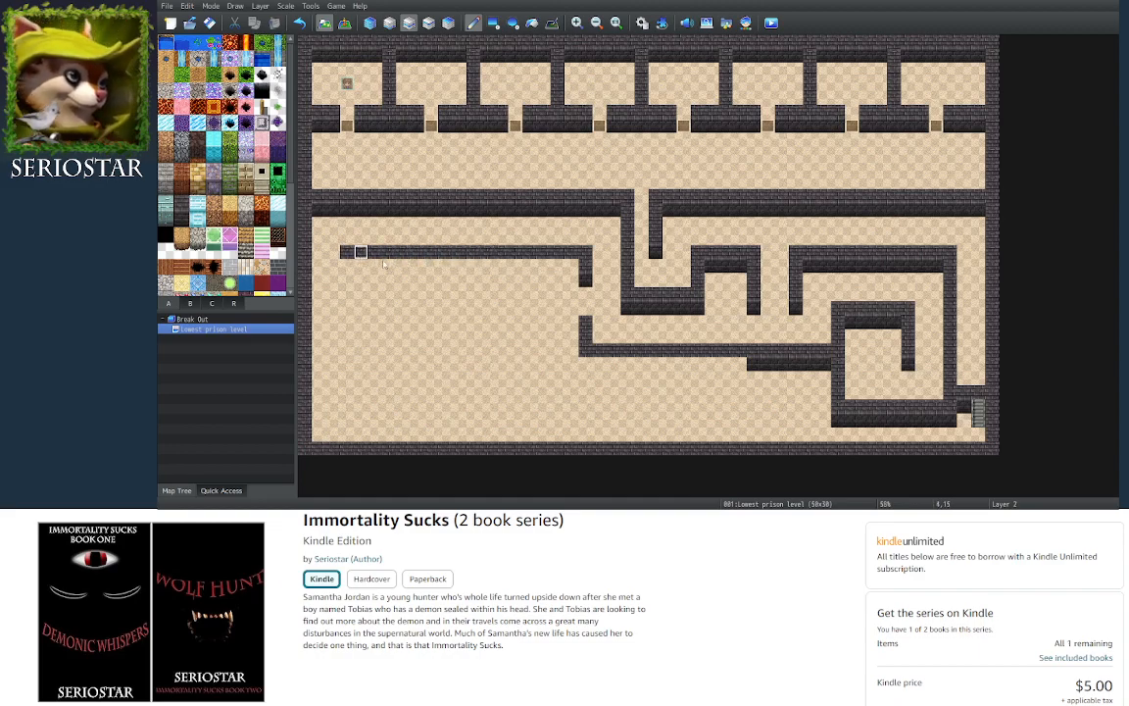
{"action": "left_click_drag", "start_coordinate": [526, 270], "coordinate": [501, 270]}
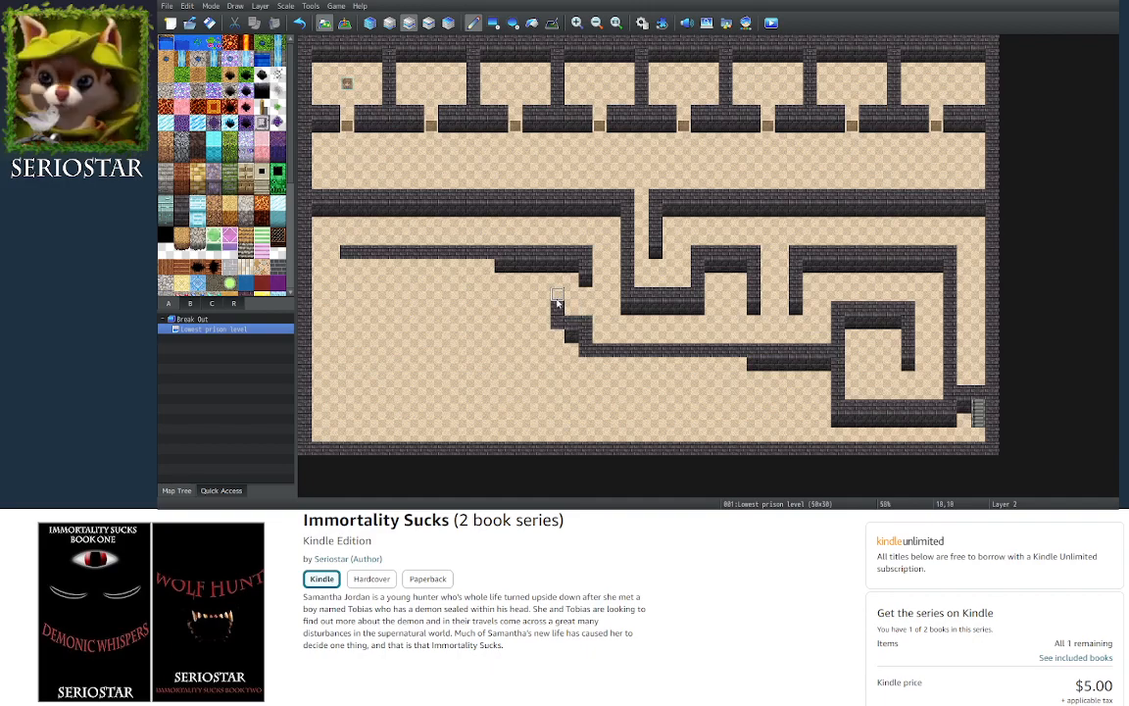
{"action": "mouse_move", "coordinate": [556, 321]}
{"action": "left_mouse_down"}
{"action": "mouse_move", "coordinate": [546, 320]}
{"action": "mouse_move", "coordinate": [553, 309]}
{"action": "left_mouse_up"}
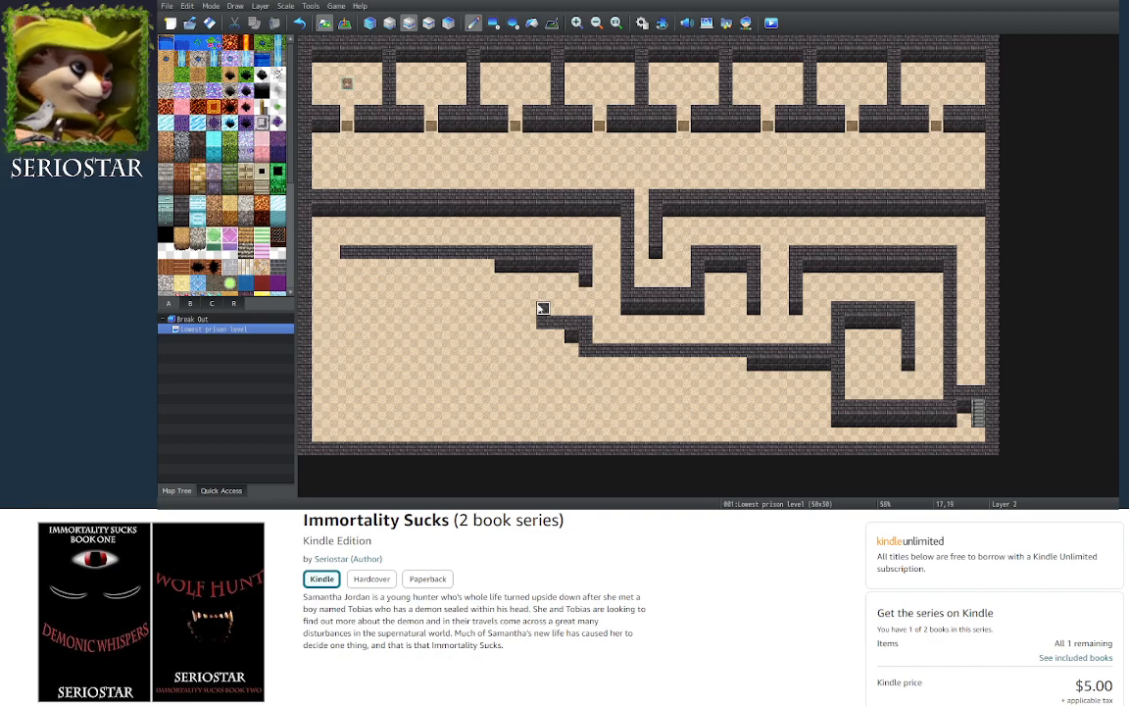
{"action": "left_click_drag", "start_coordinate": [530, 309], "coordinate": [502, 309]}
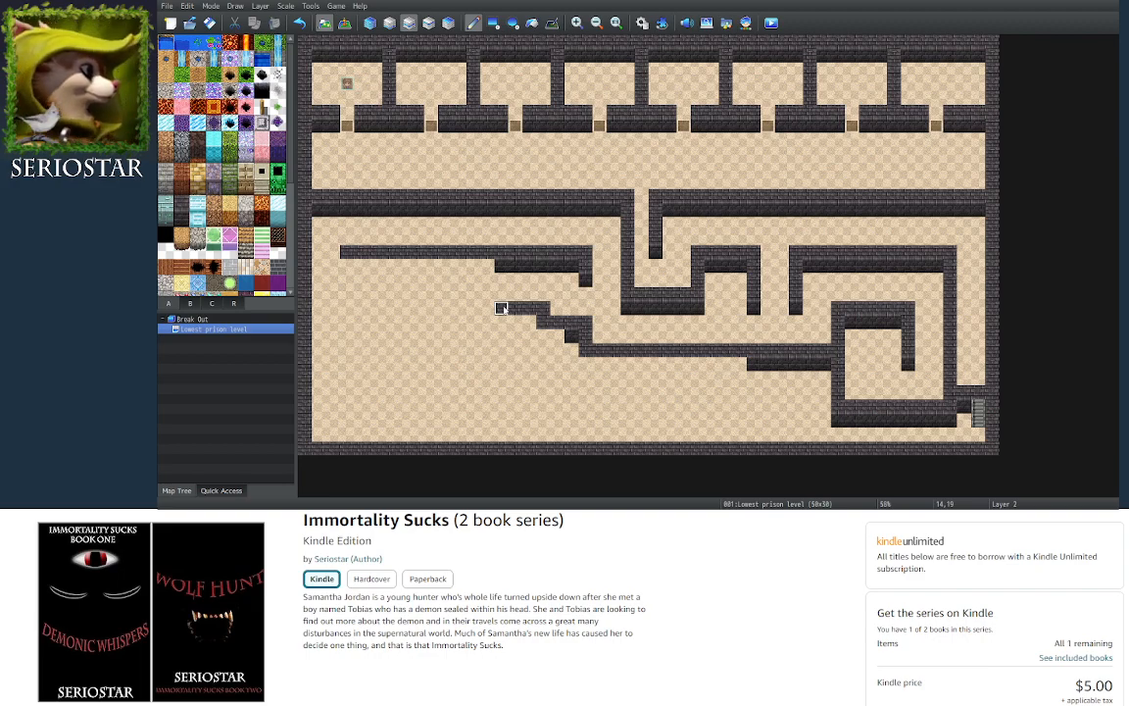
{"action": "mouse_move", "coordinate": [500, 309]}
{"action": "left_mouse_down"}
{"action": "mouse_move", "coordinate": [361, 309]}
{"action": "mouse_move", "coordinate": [347, 294]}
{"action": "mouse_move", "coordinate": [347, 266]}
{"action": "mouse_move", "coordinate": [505, 264]}
{"action": "mouse_move", "coordinate": [361, 262]}
{"action": "left_mouse_up"}
{"action": "left_click_drag", "start_coordinate": [535, 322], "coordinate": [348, 321]}
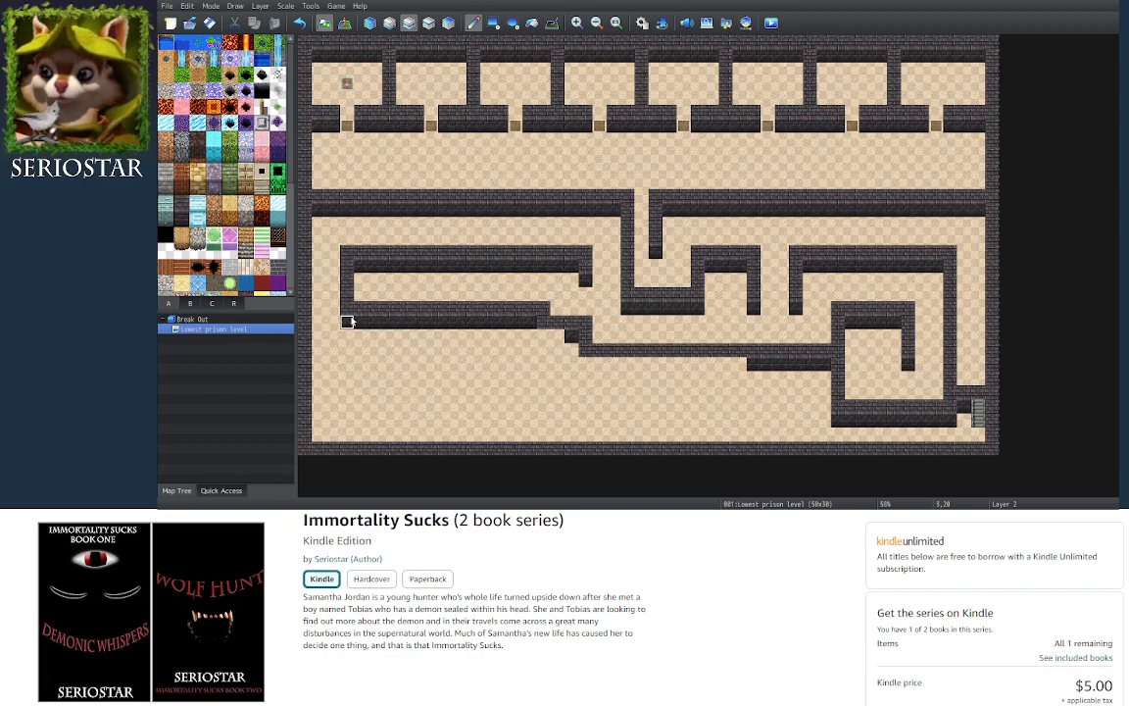
Add faces beneath the row 20 and 22 walls, and continue a faced wall down column 20, west along rows 24 and 23 to column 3
{"action": "mouse_move", "coordinate": [543, 336]}
{"action": "left_mouse_down"}
{"action": "mouse_move", "coordinate": [586, 358]}
{"action": "mouse_move", "coordinate": [738, 365]}
{"action": "left_mouse_up"}
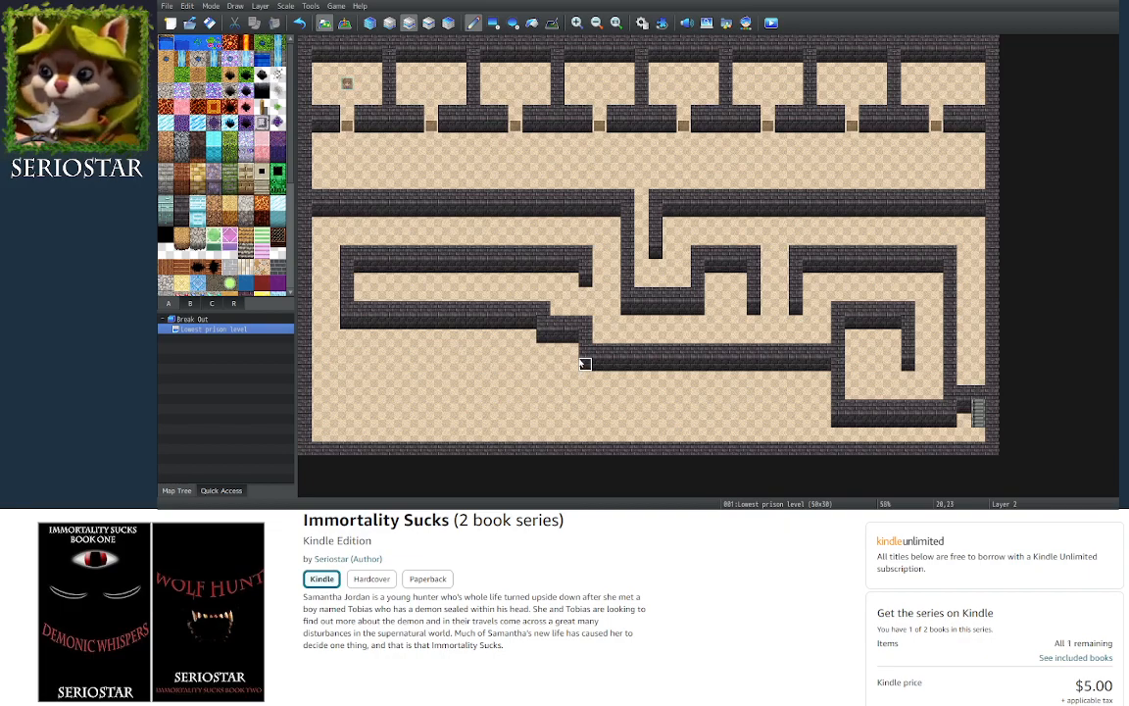
{"action": "mouse_move", "coordinate": [587, 357]}
{"action": "left_mouse_down"}
{"action": "mouse_move", "coordinate": [585, 376]}
{"action": "mouse_move", "coordinate": [541, 376]}
{"action": "mouse_move", "coordinate": [600, 367]}
{"action": "mouse_move", "coordinate": [584, 393]}
{"action": "mouse_move", "coordinate": [486, 368]}
{"action": "mouse_move", "coordinate": [353, 366]}
{"action": "left_mouse_up"}
{"action": "left_click_drag", "start_coordinate": [555, 391], "coordinate": [353, 380]}
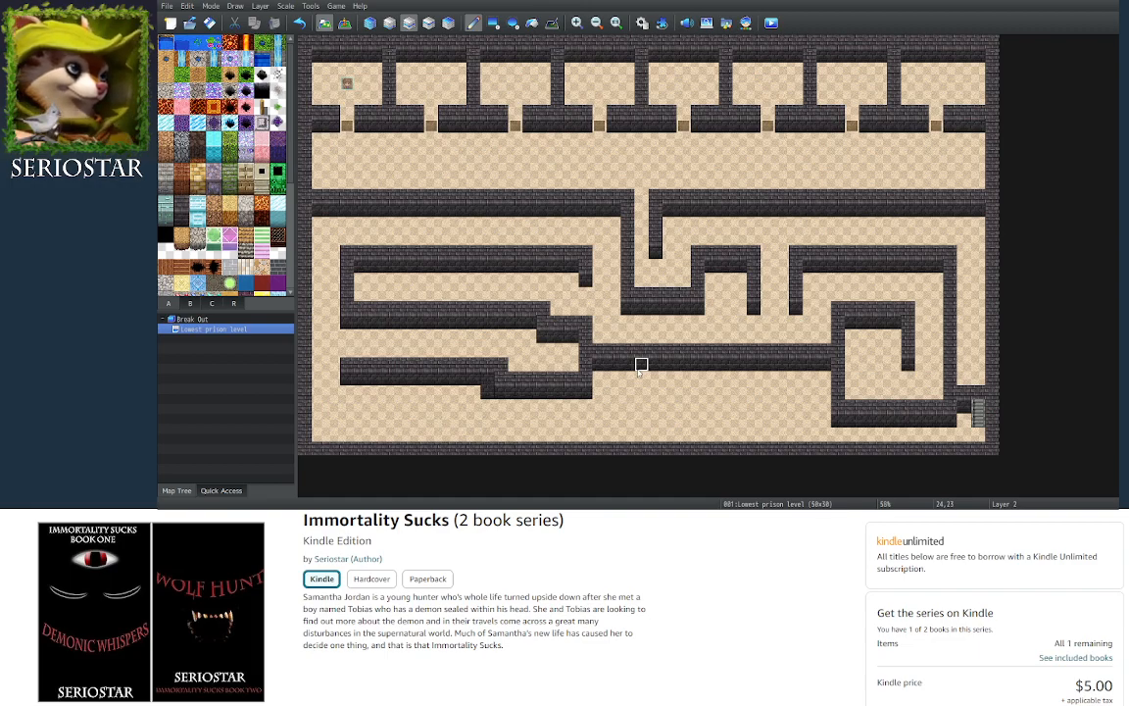
Draw a brick wall down column 24 and east along row 26, leaving column 33 open, with faces on row 27, and save the project
{"action": "left_click_drag", "start_coordinate": [641, 368], "coordinate": [641, 408]}
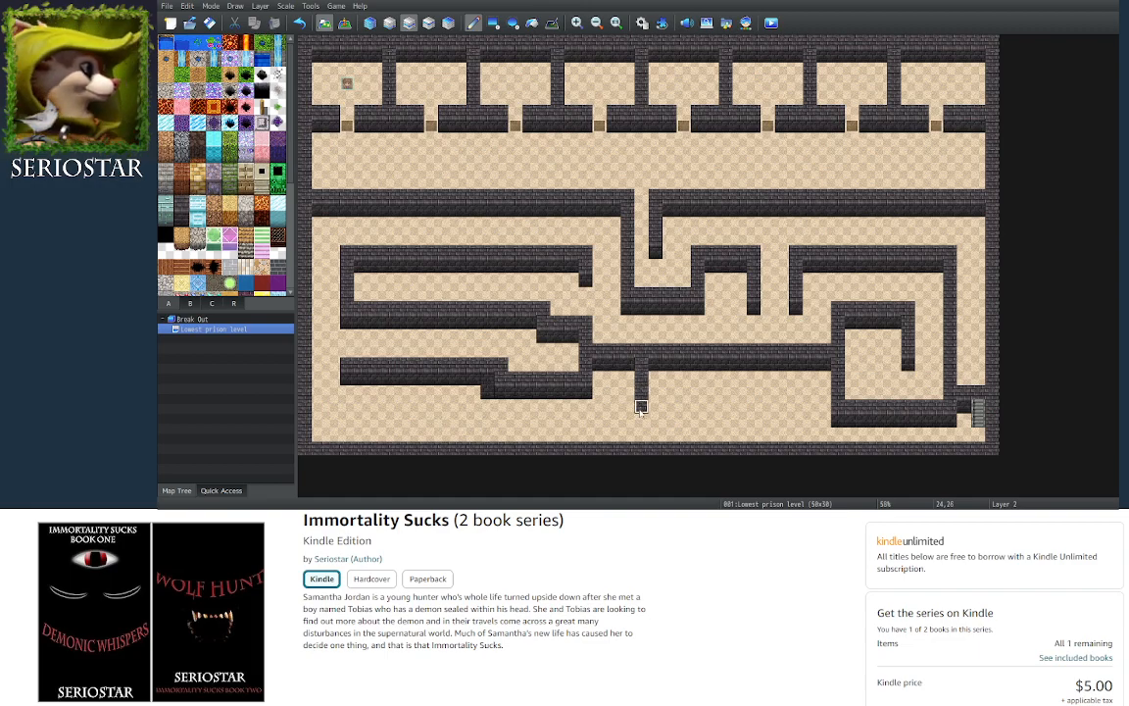
{"action": "left_click", "coordinate": [641, 420]}
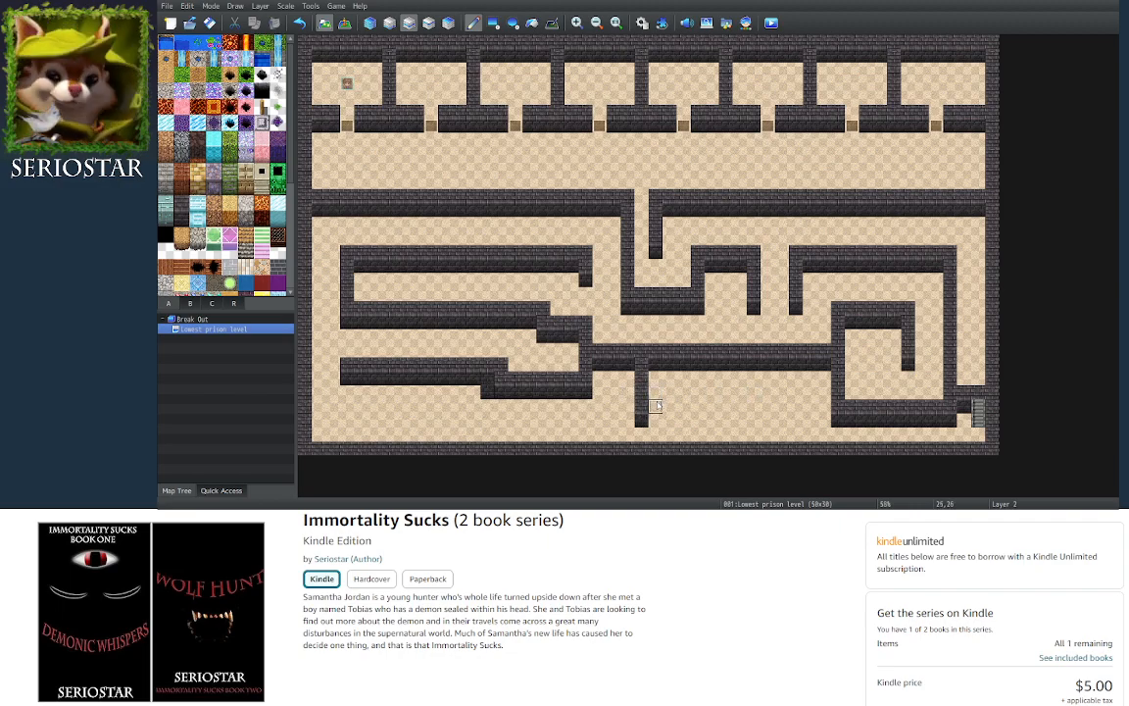
{"action": "left_click_drag", "start_coordinate": [655, 393], "coordinate": [654, 419]}
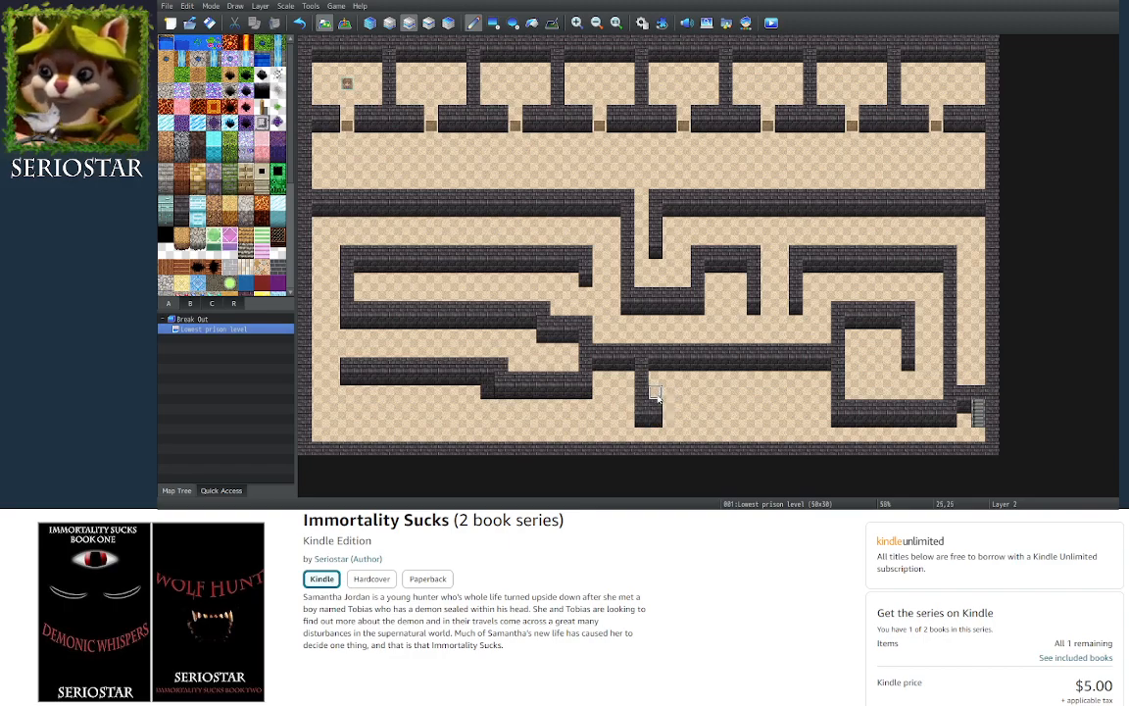
{"action": "mouse_move", "coordinate": [683, 419]}
{"action": "left_mouse_down"}
{"action": "mouse_move", "coordinate": [821, 412]}
{"action": "mouse_move", "coordinate": [781, 409]}
{"action": "left_mouse_up"}
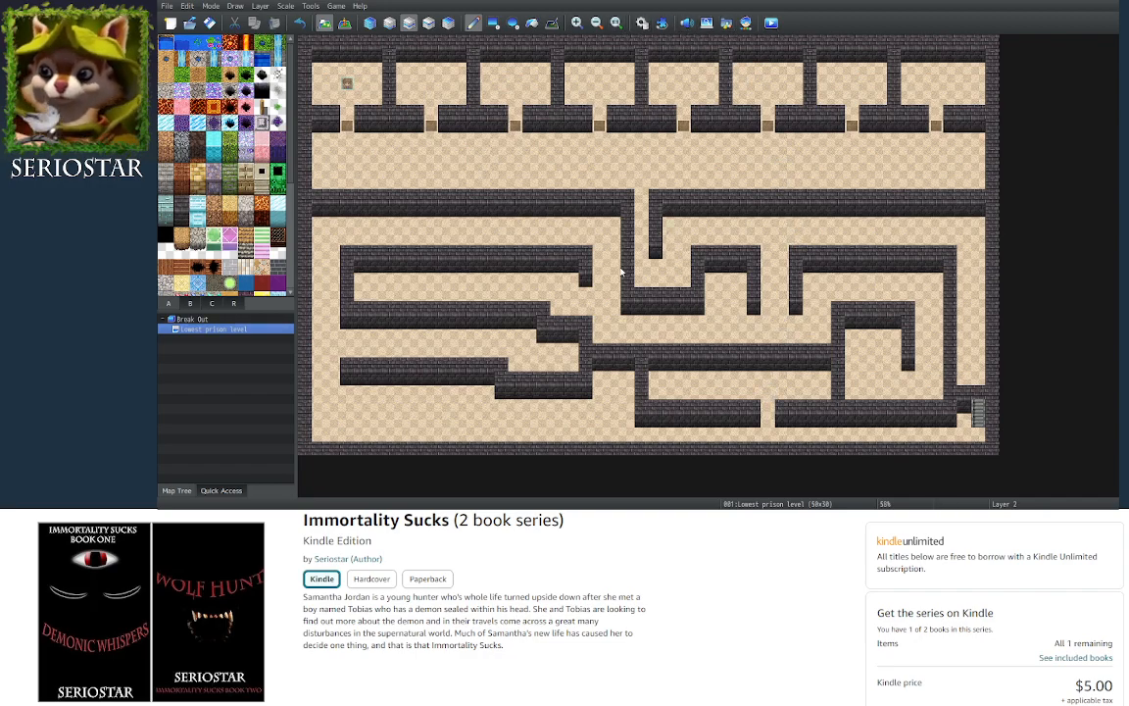
{"action": "key", "text": "ctrl+s"}
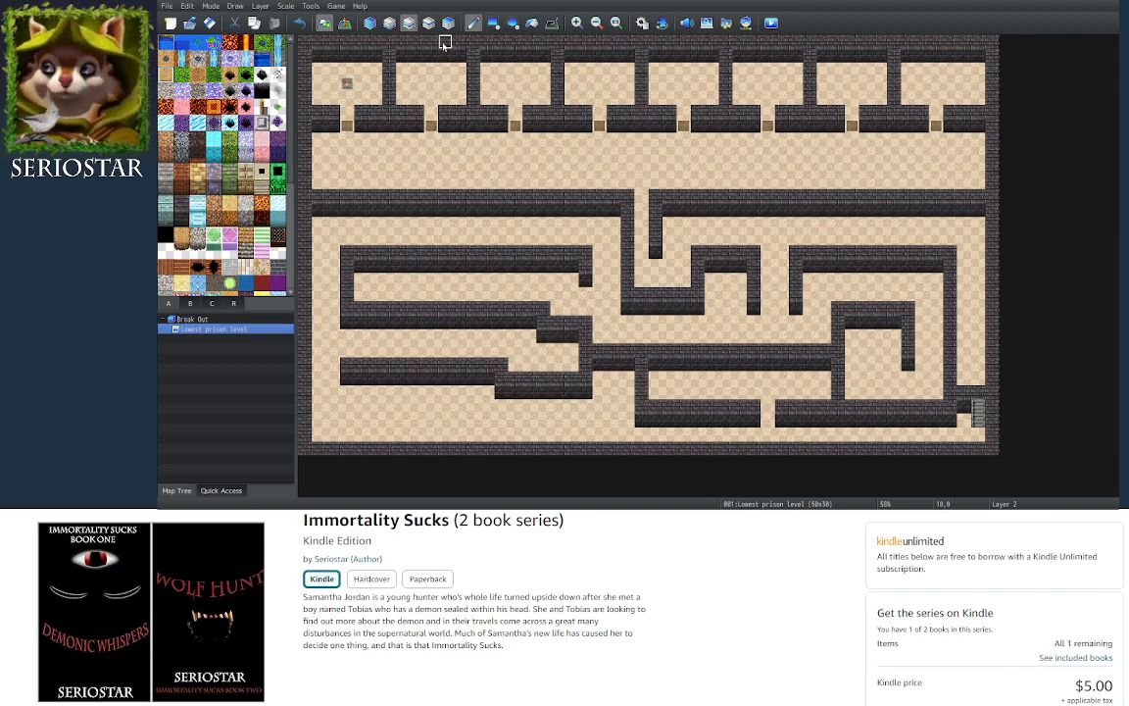
Try flood-filling the layer 1 floor with Floating Floor A (Dirt), followed by a light grey patterned stone tile
{"action": "left_click", "coordinate": [389, 23]}
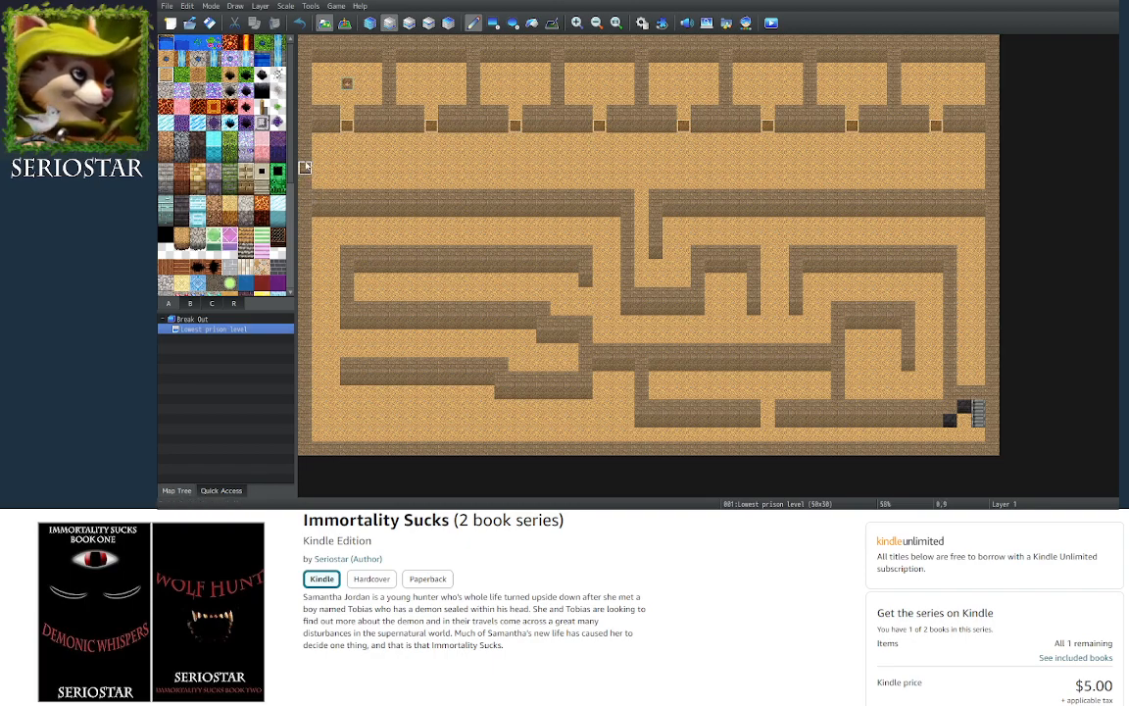
{"action": "left_click", "coordinate": [181, 237]}
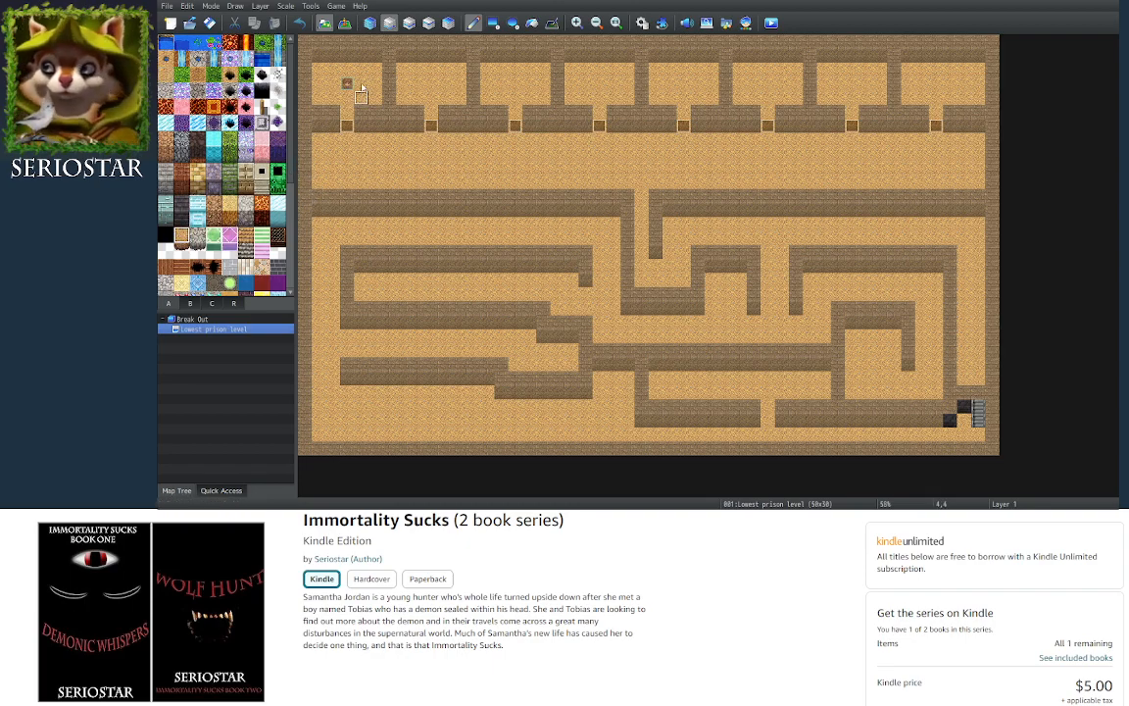
{"action": "left_click", "coordinate": [531, 24]}
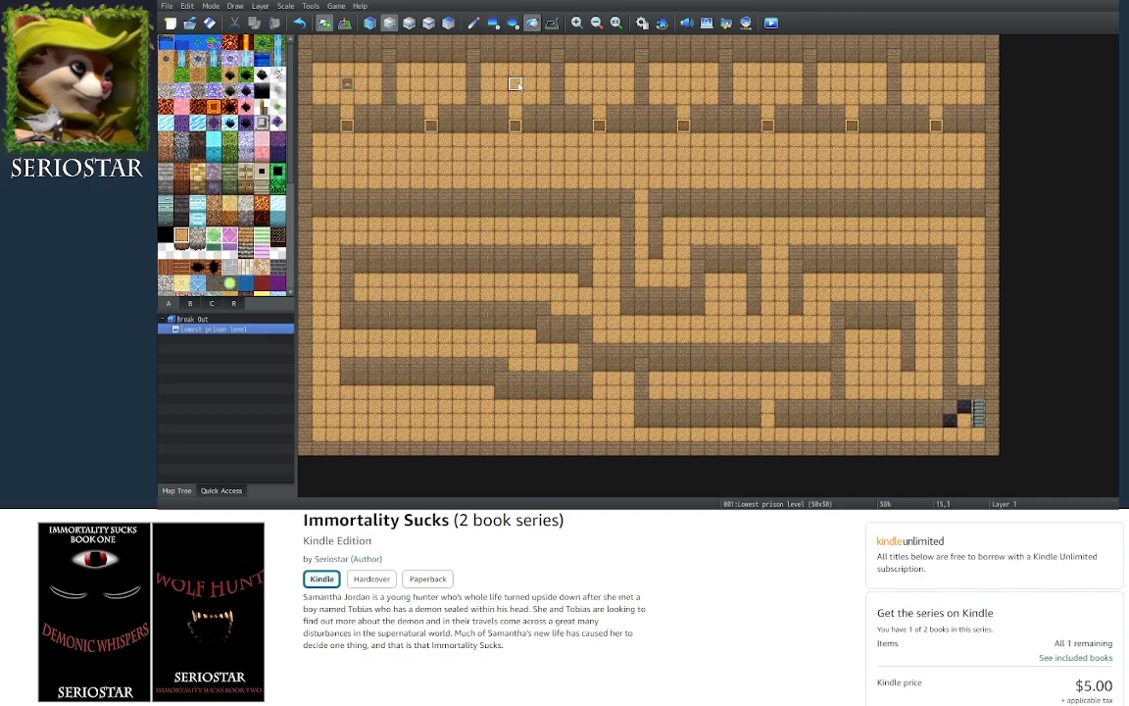
{"action": "scroll", "coordinate": [191, 281], "scroll_direction": "down", "scroll_amount": 1}
{"action": "left_click", "coordinate": [166, 263]}
{"action": "left_click", "coordinate": [376, 180]}
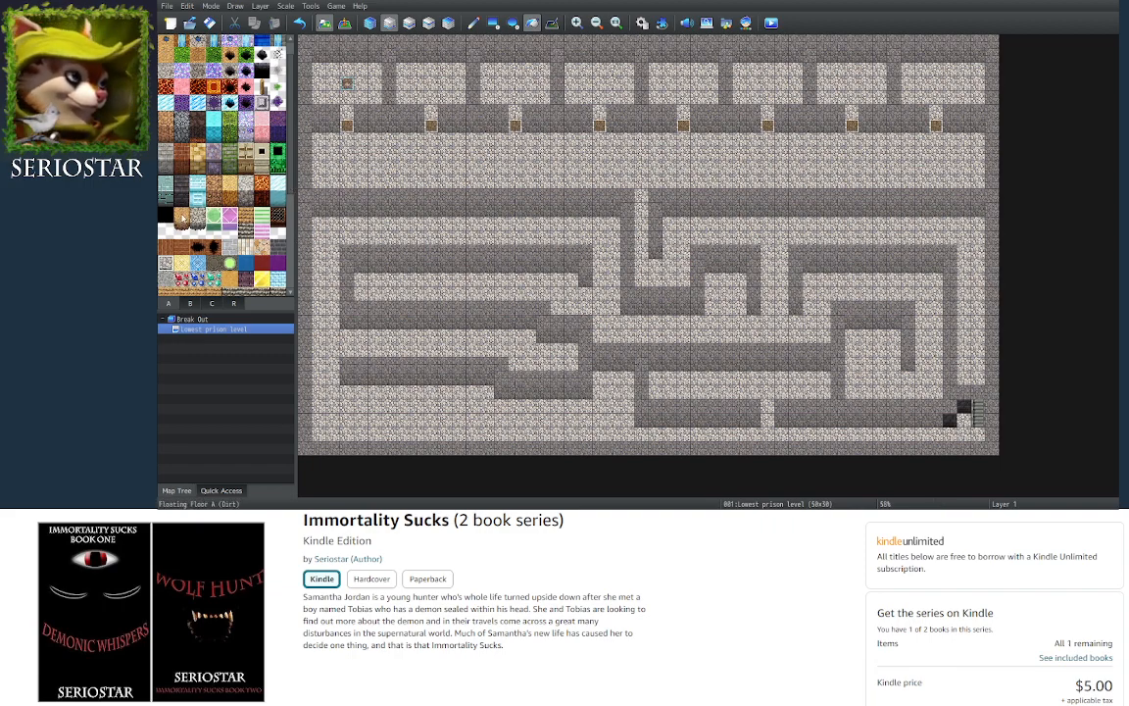
Try flood-filling the layer 1 floor with a grey cobblestone tile, followed by a plain brown dirt tile
{"action": "scroll", "coordinate": [267, 137], "scroll_direction": "down", "scroll_amount": 5}
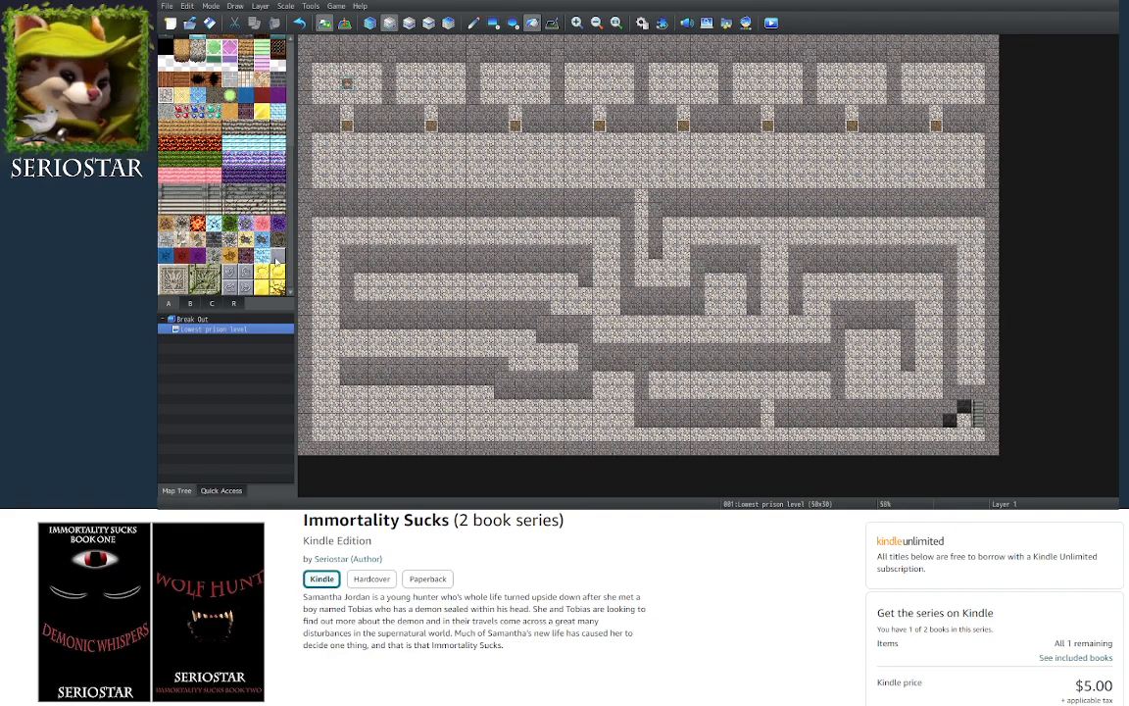
{"action": "left_click", "coordinate": [167, 240]}
{"action": "left_click", "coordinate": [390, 157]}
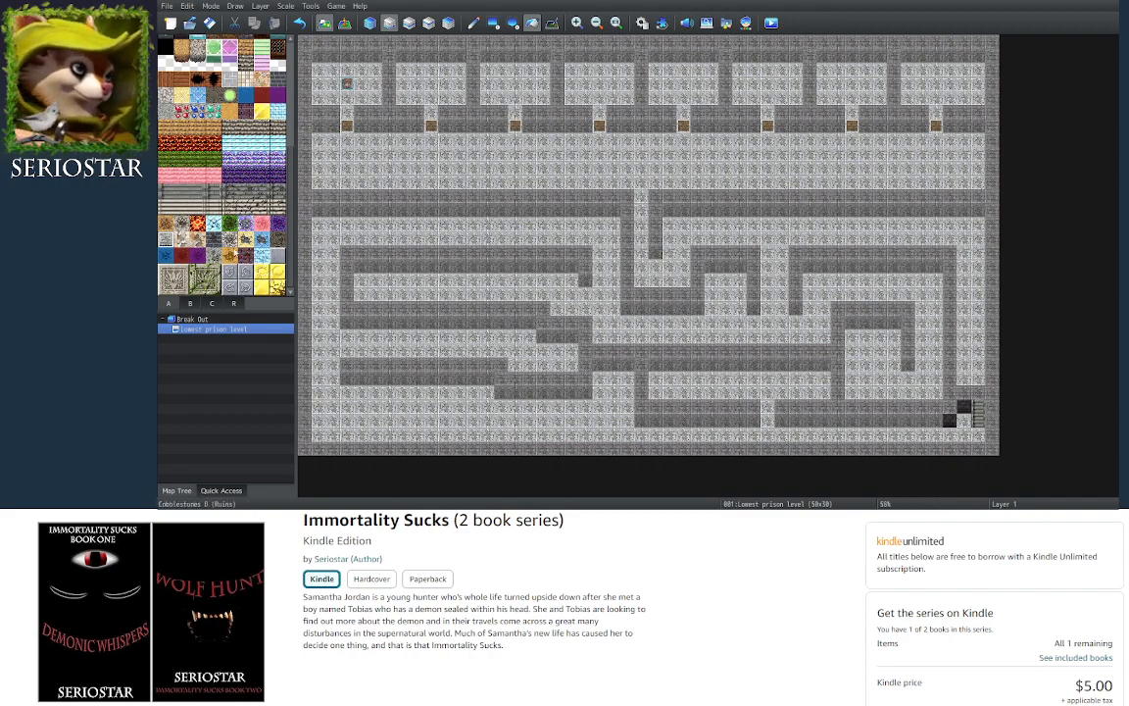
{"action": "scroll", "coordinate": [267, 142], "scroll_direction": "up", "scroll_amount": 5}
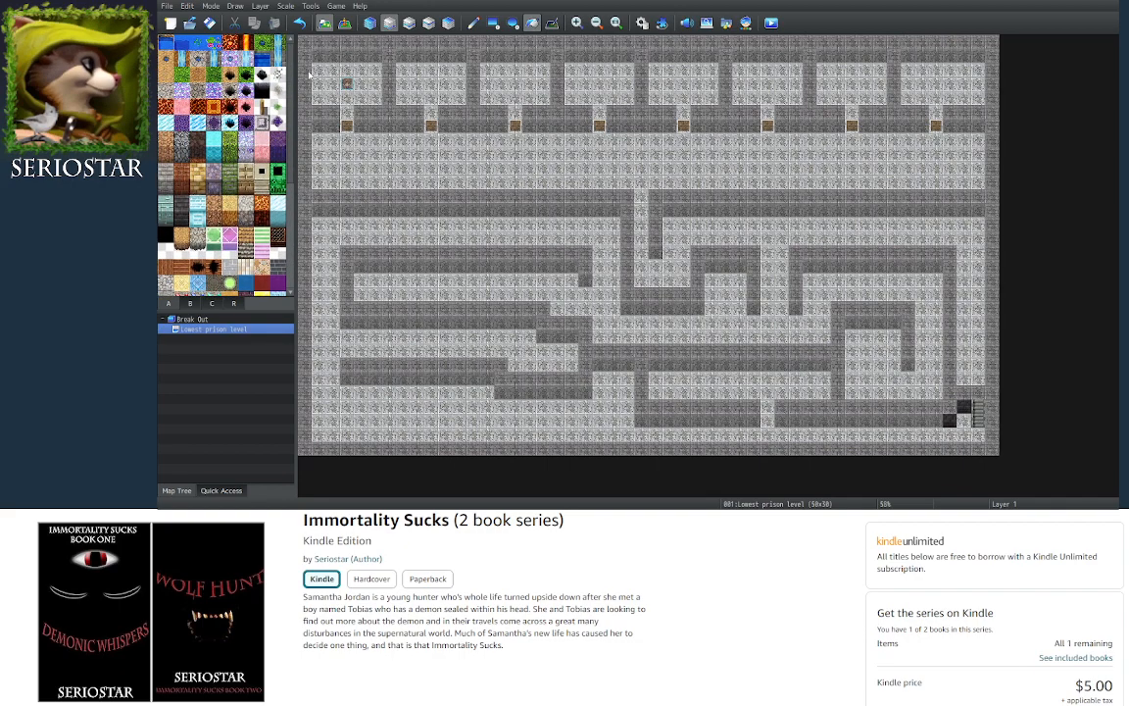
{"action": "left_click", "coordinate": [197, 74]}
{"action": "left_click", "coordinate": [396, 135]}
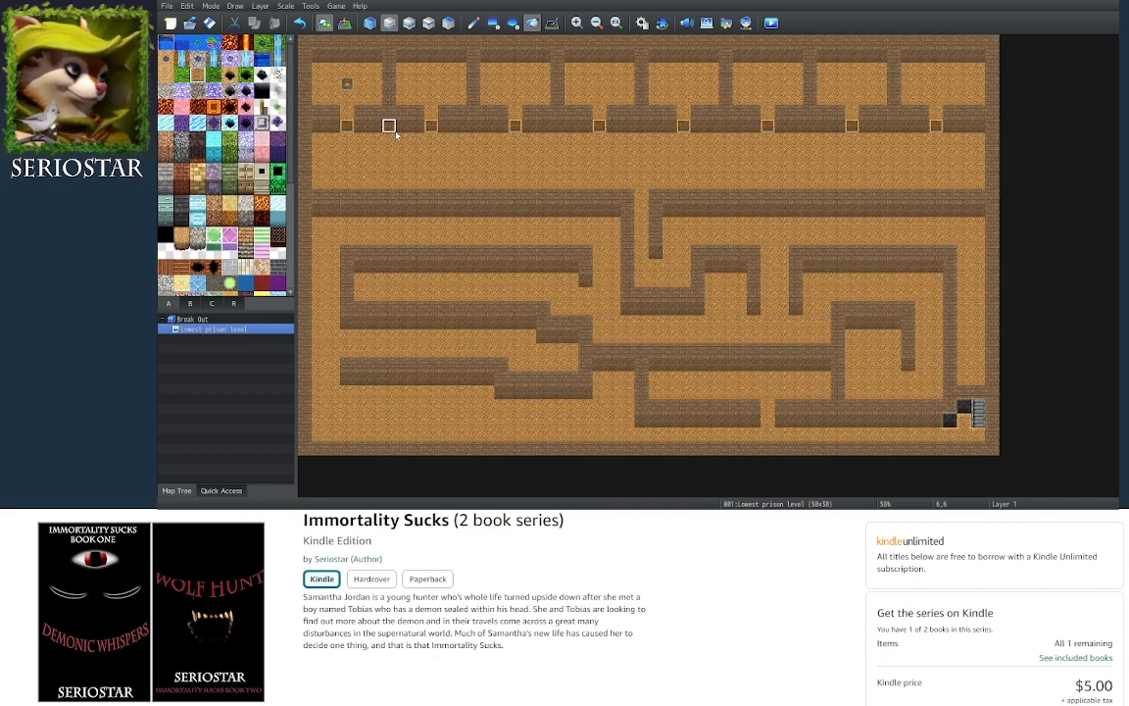
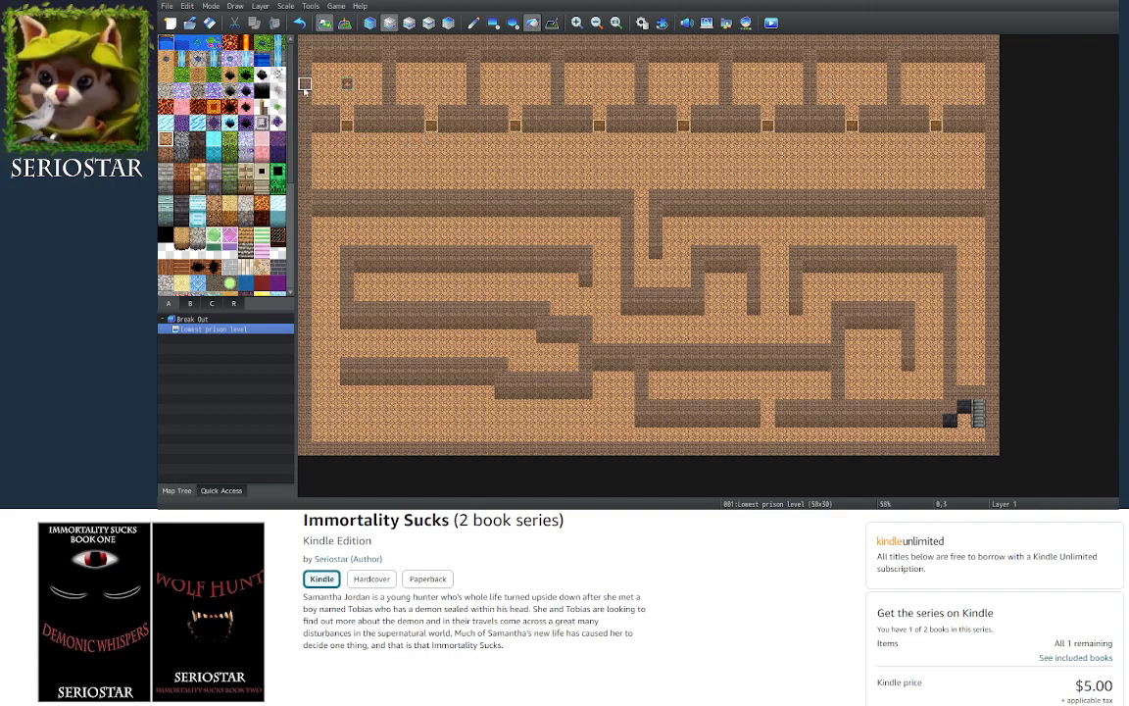
Change the Lowest prison level map's tileset to one with interior floors and walls
{"action": "left_click", "coordinate": [346, 24]}
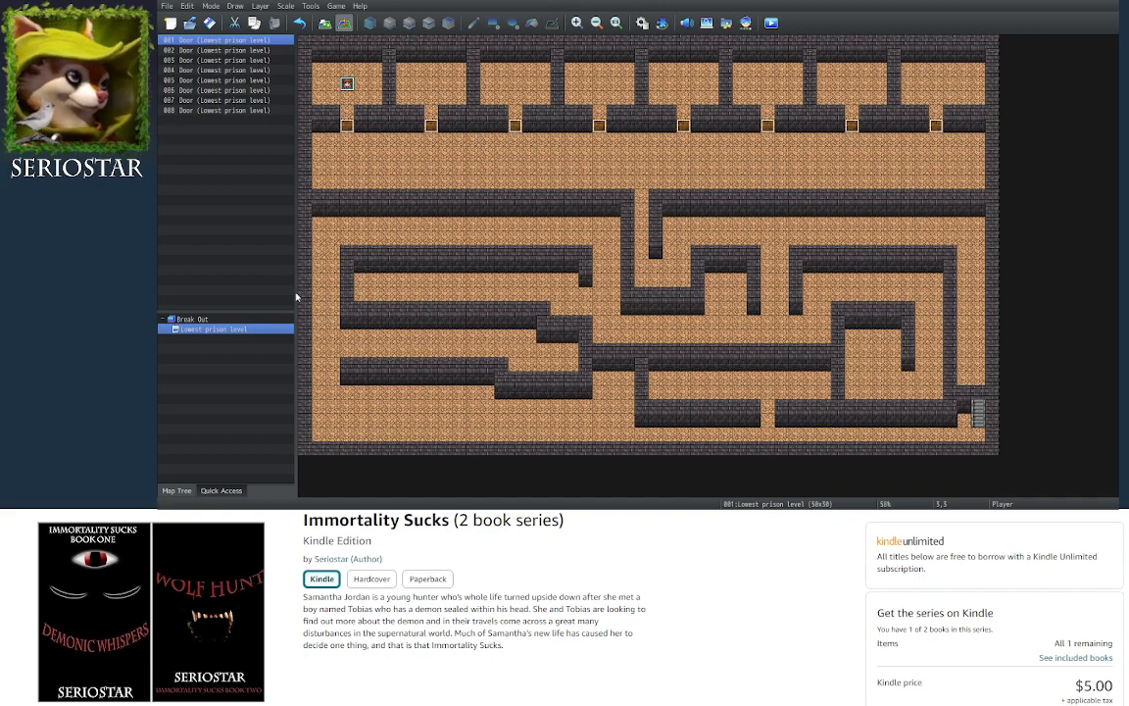
{"action": "left_click", "coordinate": [221, 320]}
{"action": "left_click", "coordinate": [224, 331]}
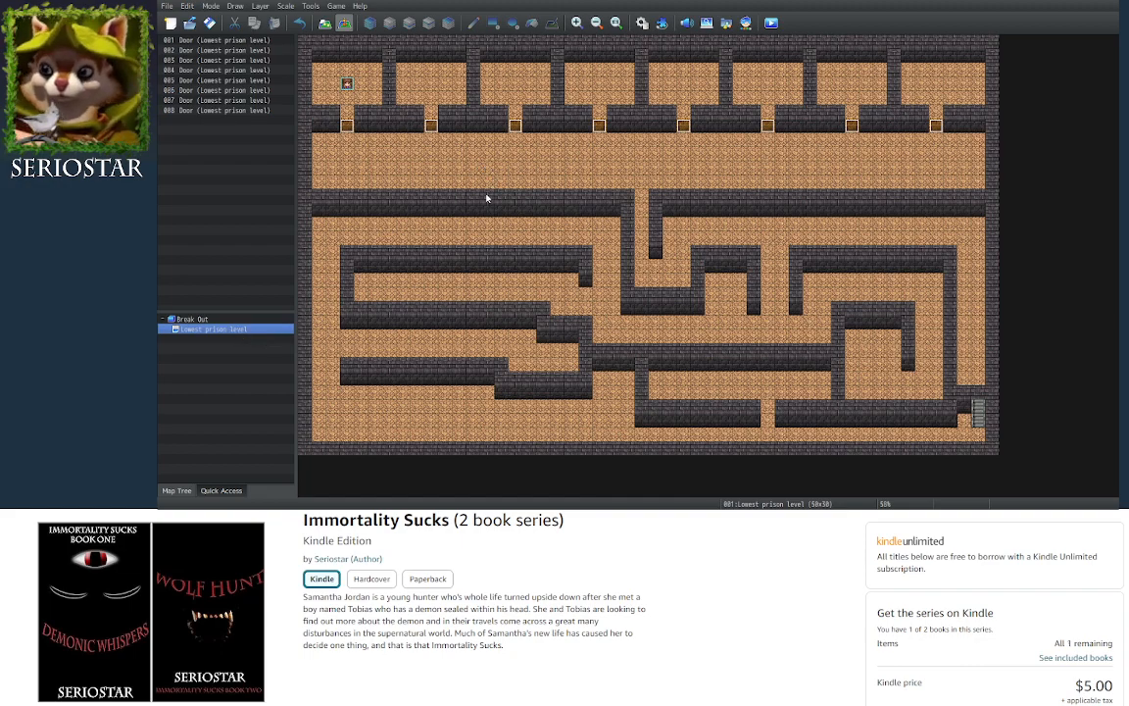
{"action": "left_click", "coordinate": [769, 400]}
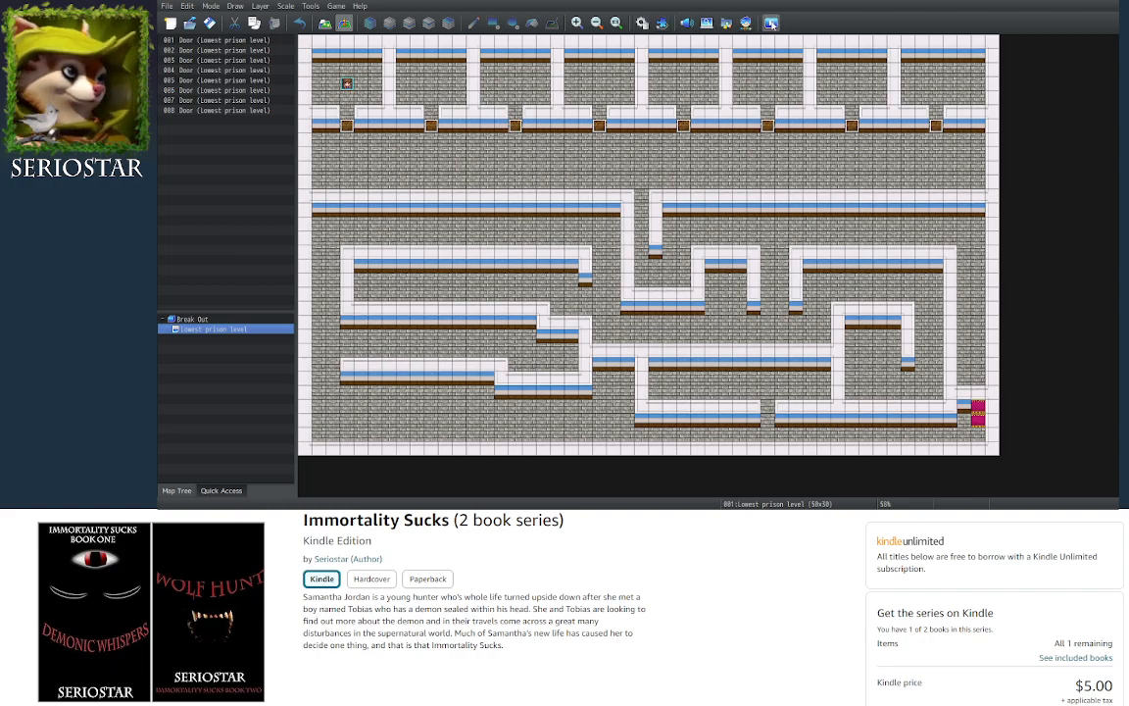
Return to map editing and flood-fill the layer 1 floor with the dark grey stone brick tile
{"action": "left_click", "coordinate": [325, 24]}
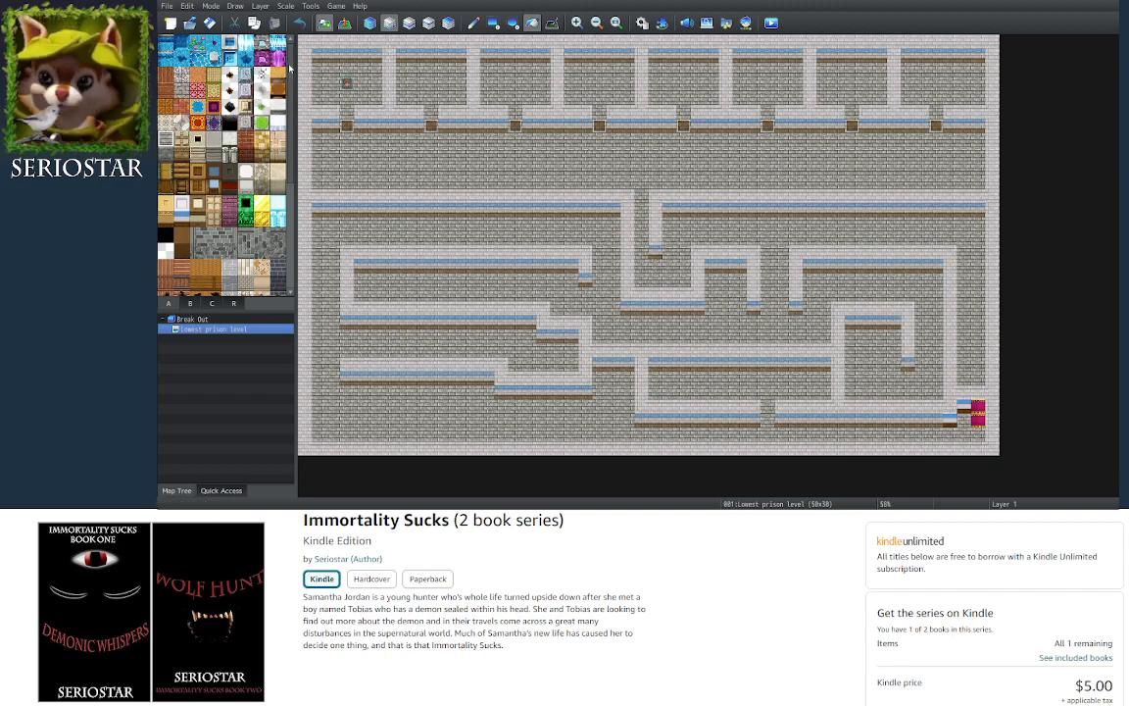
{"action": "left_click", "coordinate": [212, 238]}
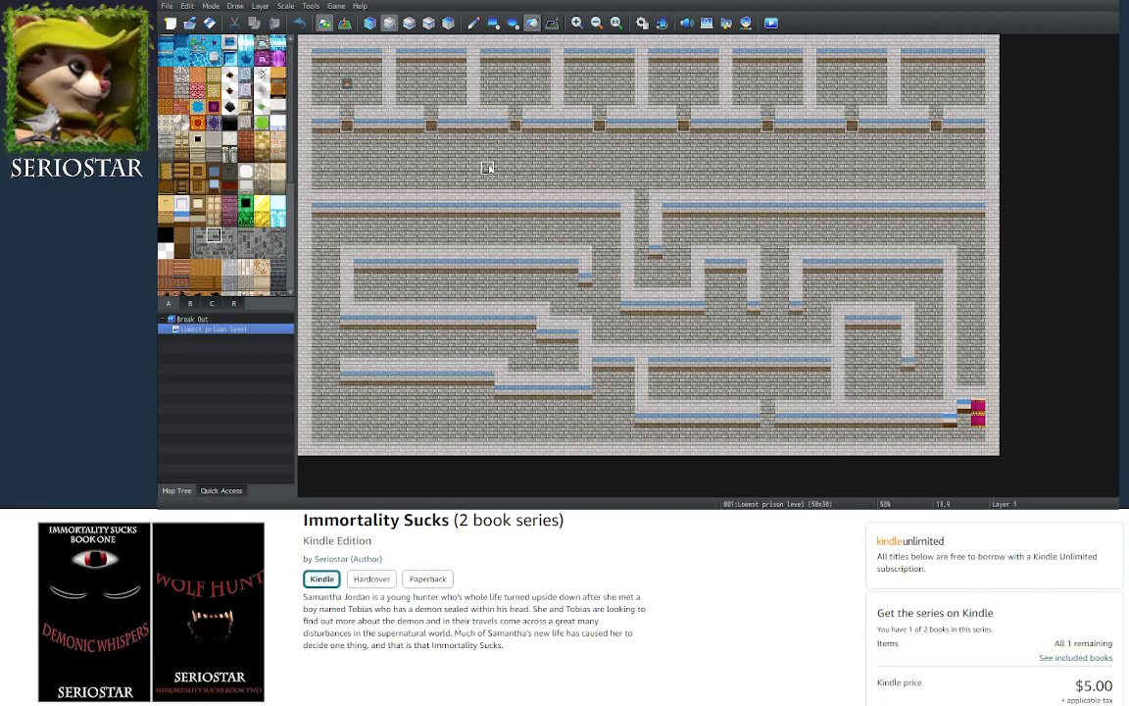
{"action": "left_click", "coordinate": [213, 251]}
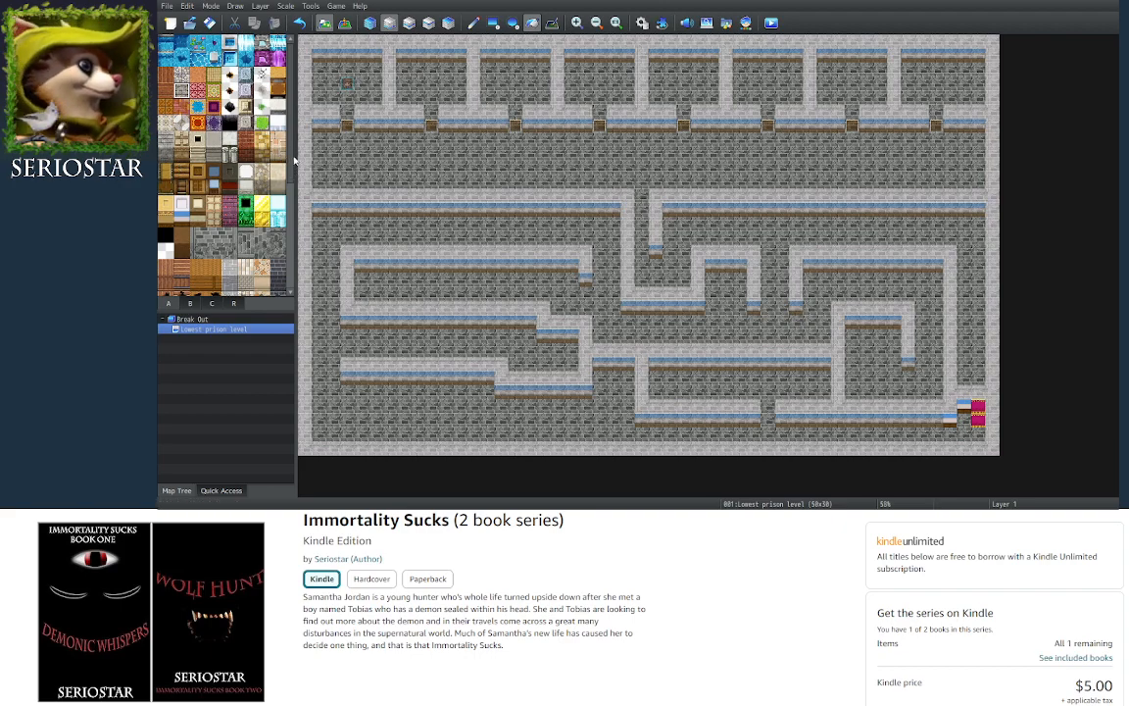
Look through the new tileset's floor and wall tiles for ones that suit the prison map
{"action": "scroll", "coordinate": [290, 177], "scroll_direction": "down", "scroll_amount": 1}
{"action": "left_click_drag", "start_coordinate": [289, 178], "coordinate": [291, 233]}
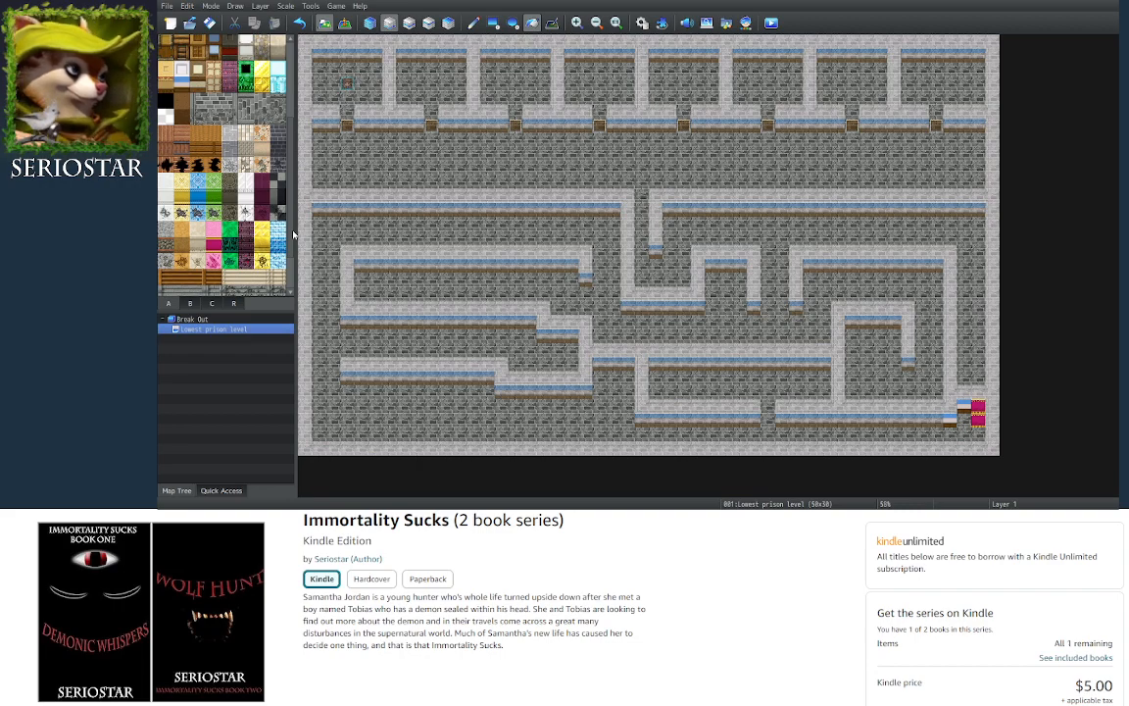
{"action": "left_click_drag", "start_coordinate": [293, 235], "coordinate": [299, 228]}
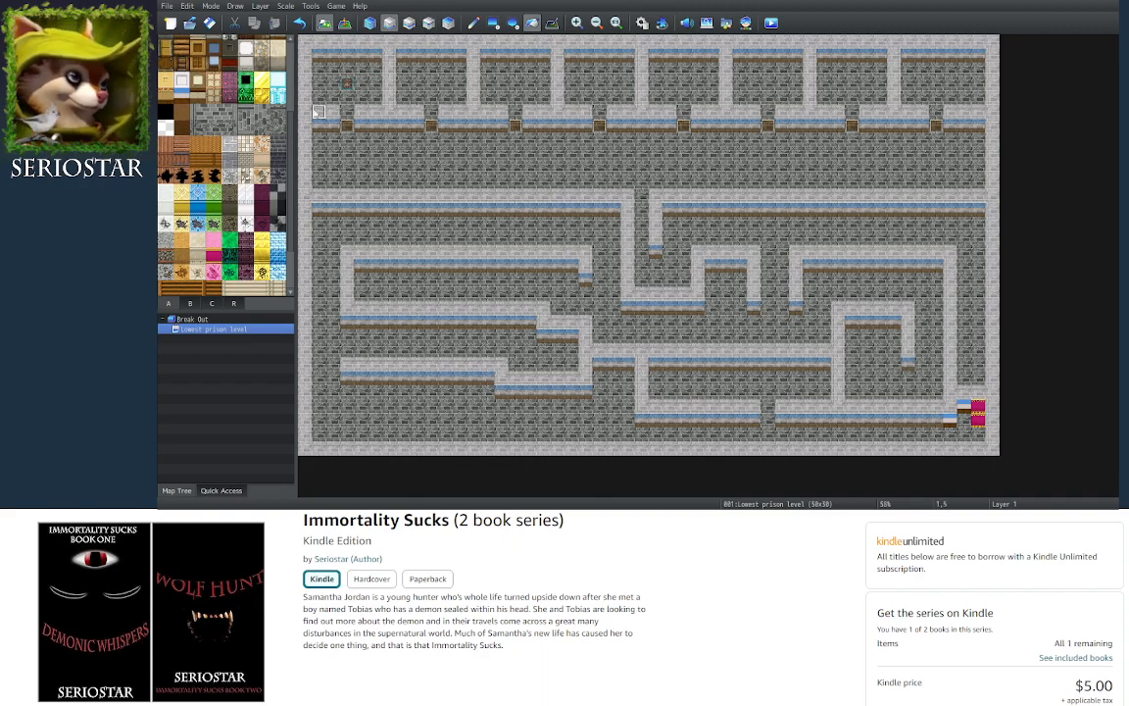
{"action": "scroll", "coordinate": [288, 127], "scroll_direction": "down", "scroll_amount": 2}
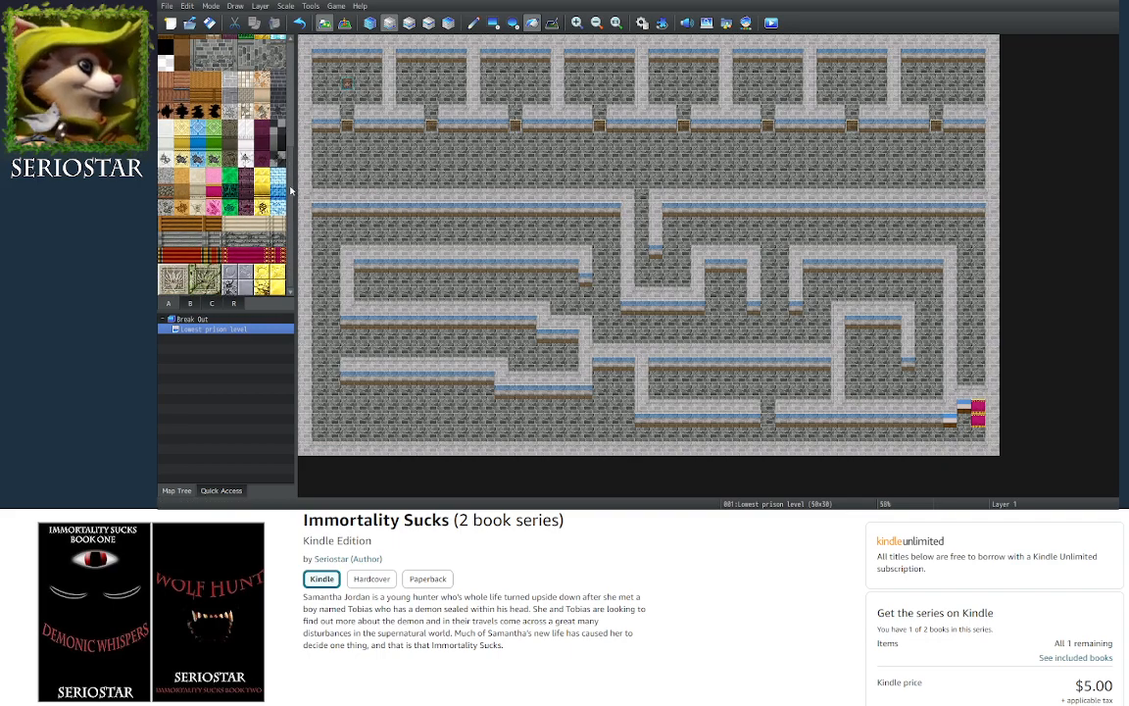
{"action": "scroll", "coordinate": [288, 59], "scroll_direction": "up", "scroll_amount": 4}
{"action": "scroll", "coordinate": [289, 59], "scroll_direction": "up", "scroll_amount": 1}
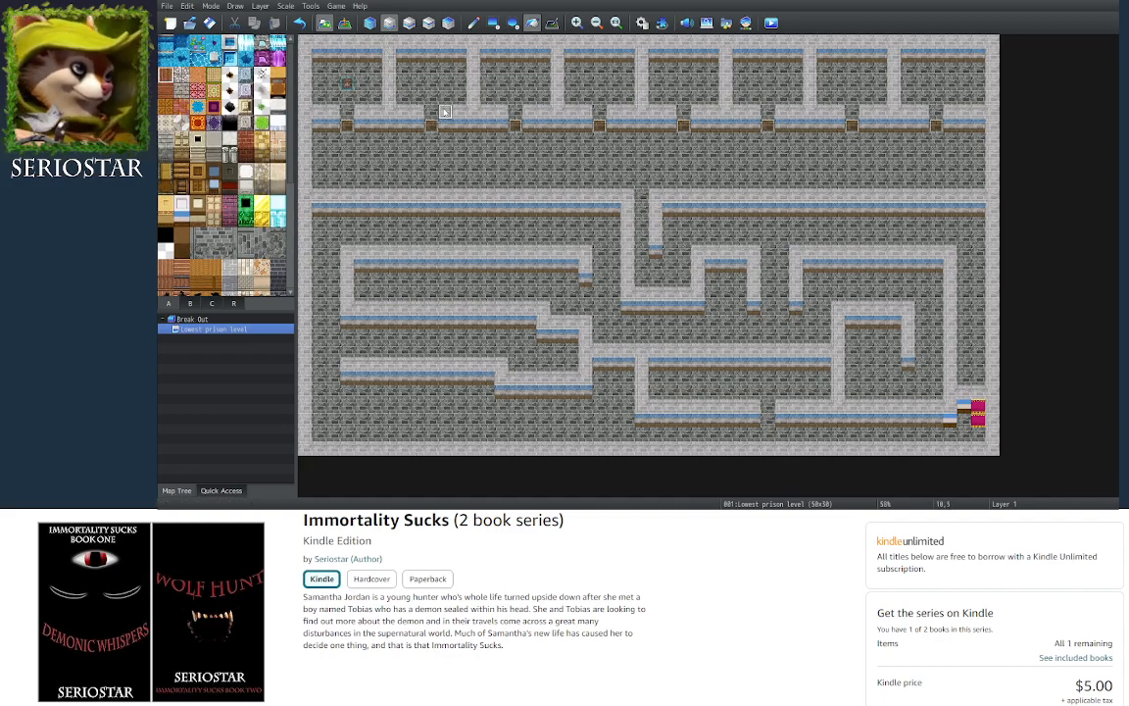
Add a new map beneath Lowest prison level and flood-fill its layer 1 with the plain green grass tile
{"action": "left_click", "coordinate": [396, 77]}
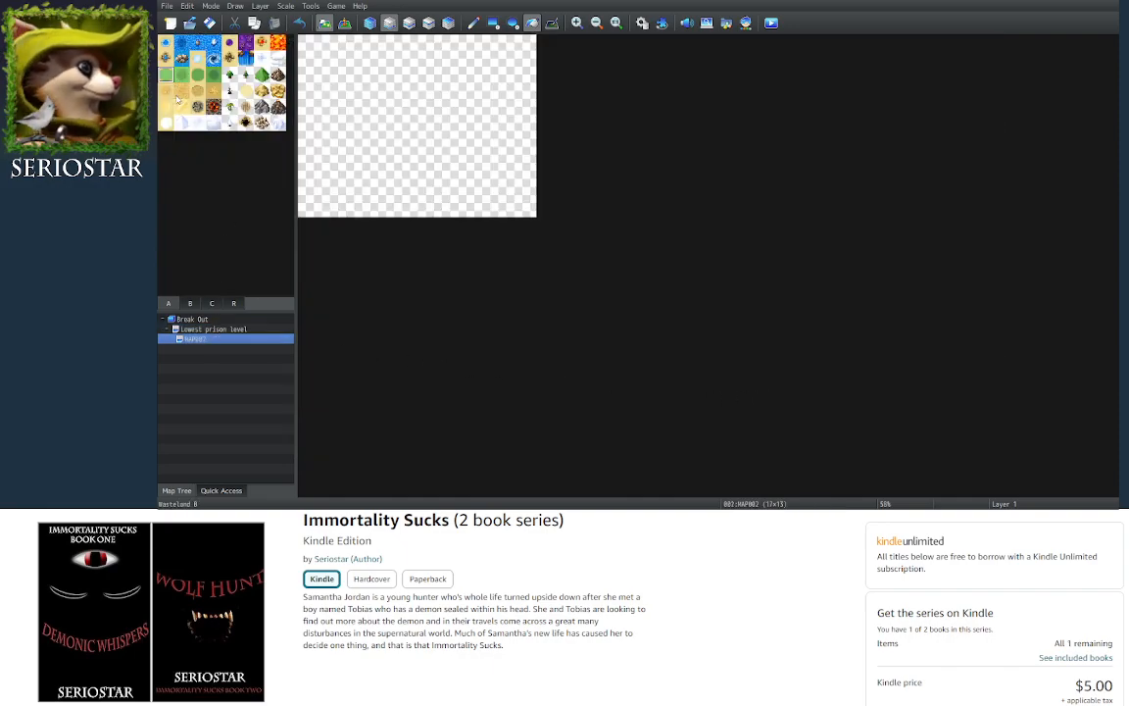
{"action": "left_click", "coordinate": [416, 112]}
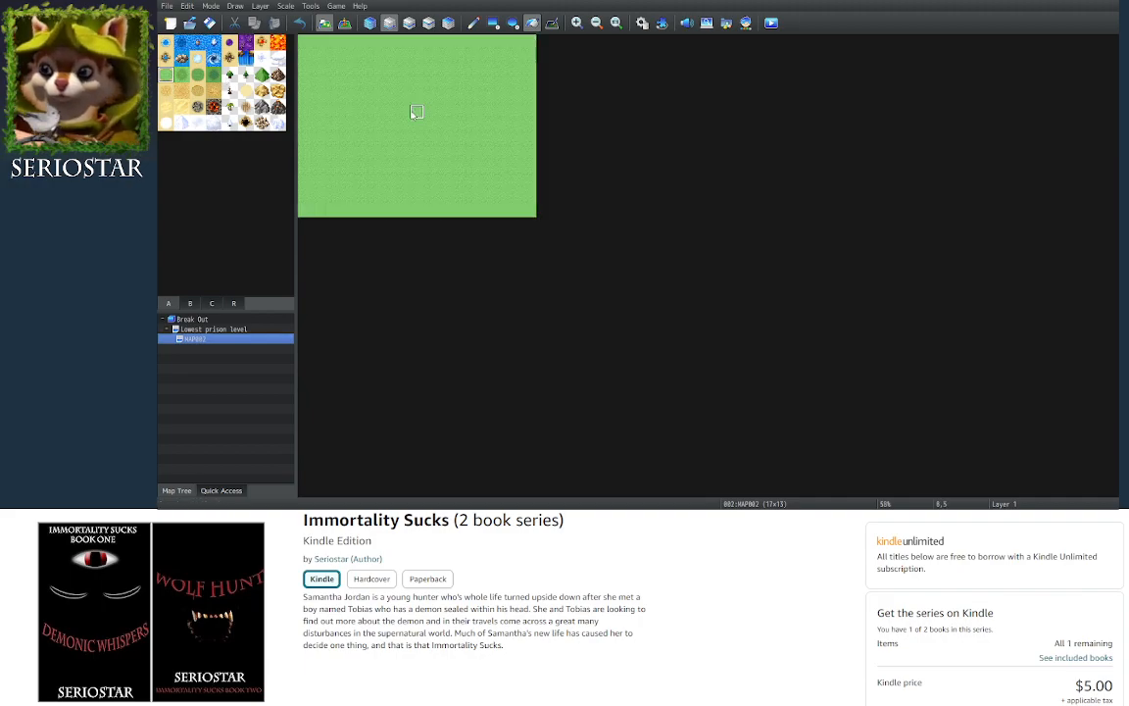
{"action": "left_click", "coordinate": [209, 331]}
{"action": "left_click", "coordinate": [206, 339]}
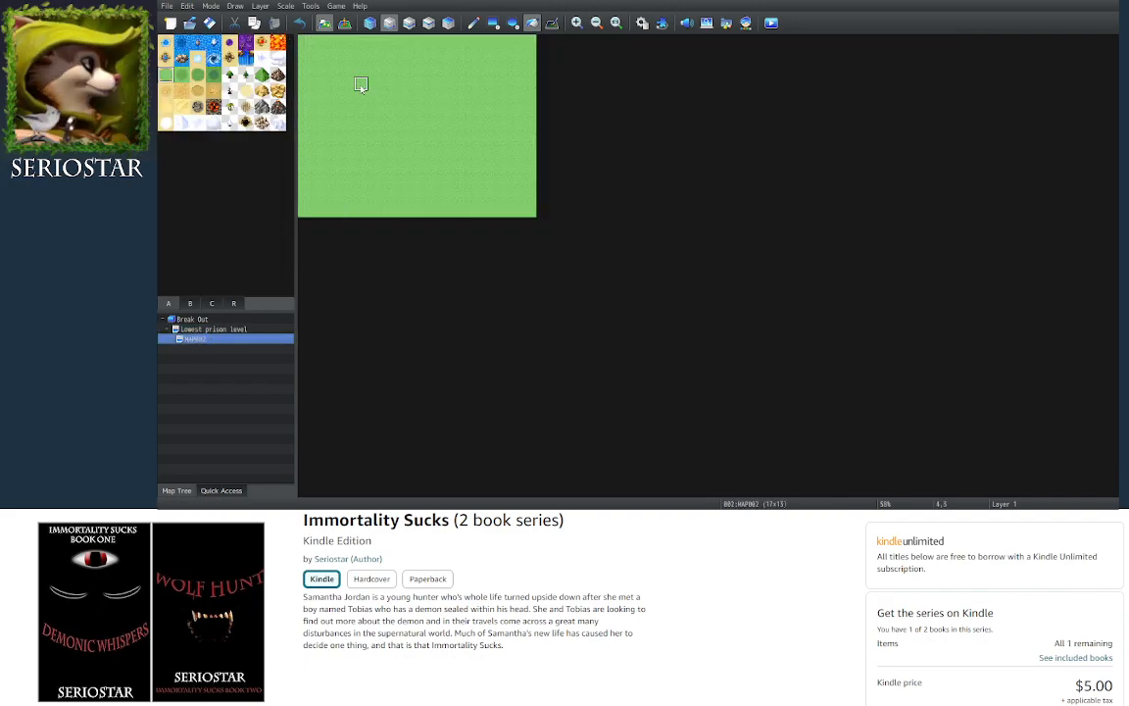
Set the player's starting position at 9,7 on MAP002 and run a playtest
{"action": "left_click", "coordinate": [344, 22]}
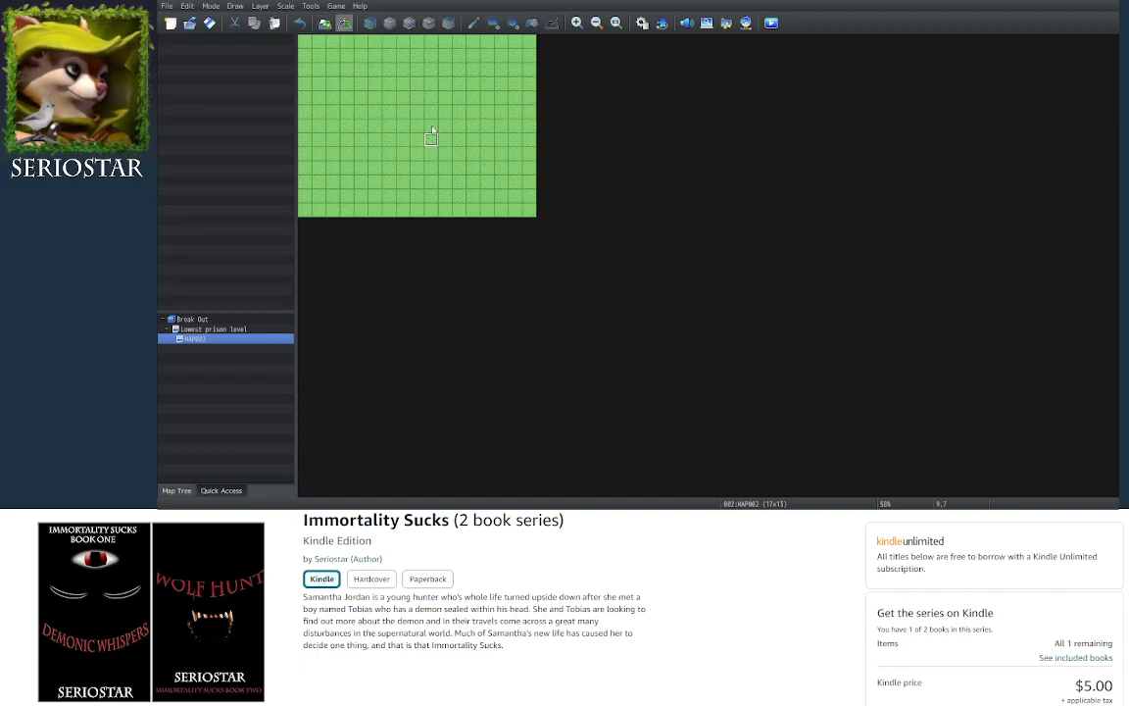
{"action": "left_click", "coordinate": [578, 286]}
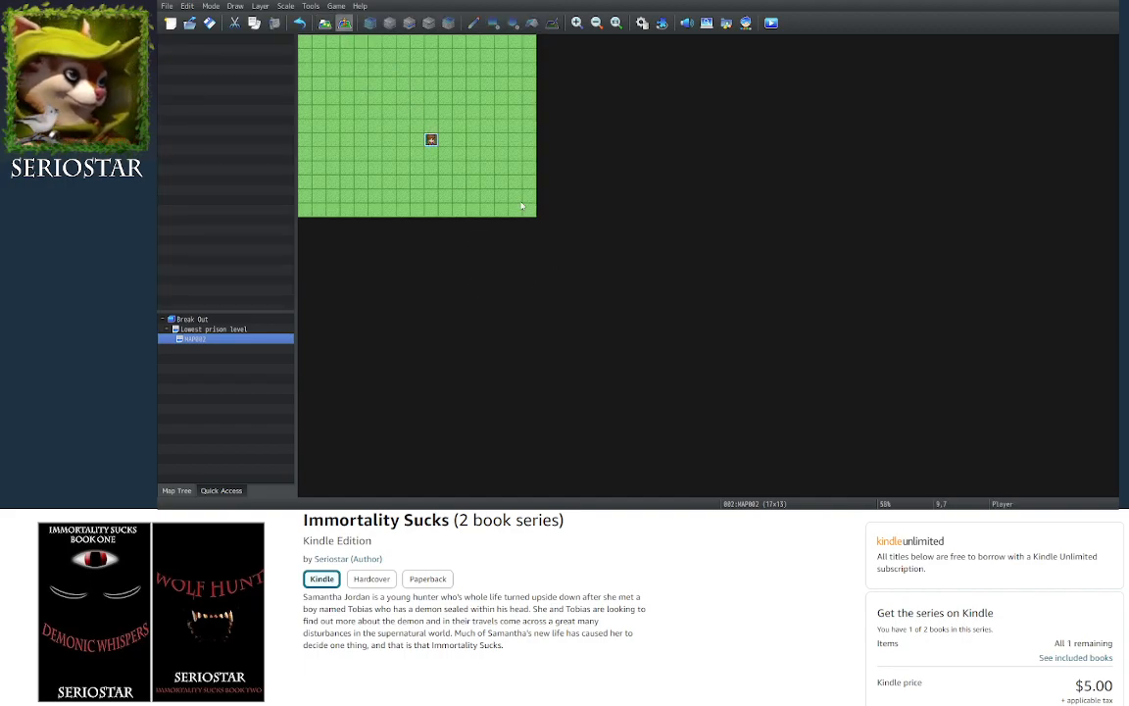
{"action": "left_click", "coordinate": [770, 25]}
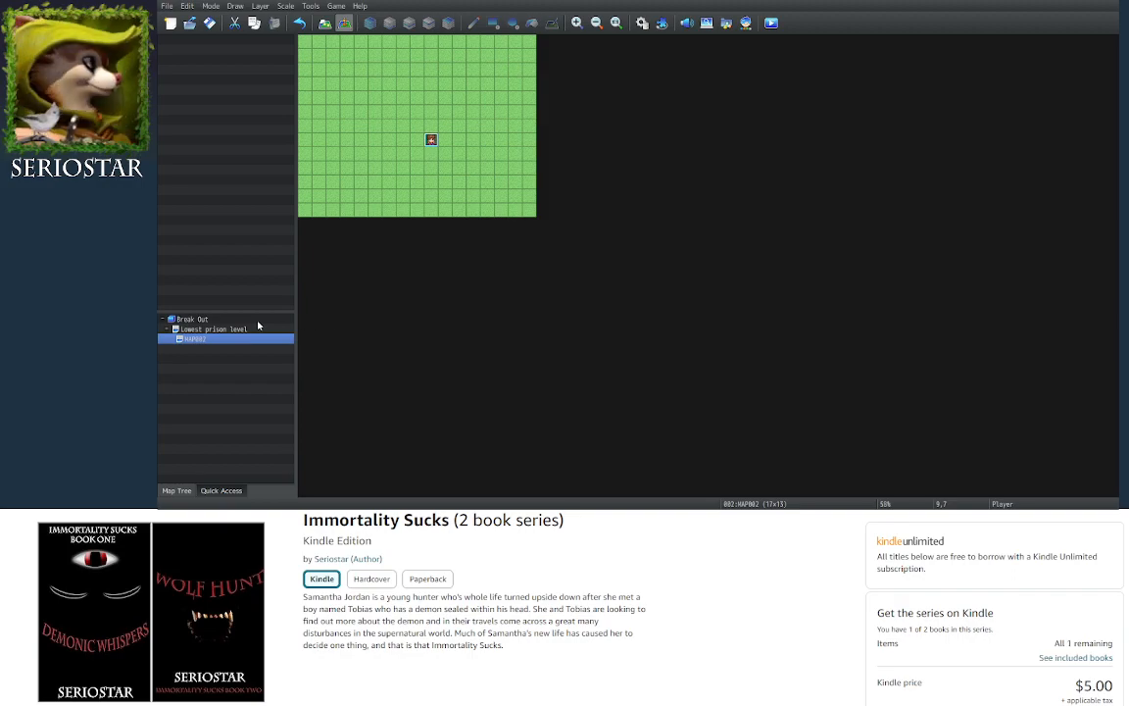
Try different tilesets on the Lowest prison level map and apply the one with dark brick walls and a tan floor
{"action": "left_click", "coordinate": [227, 330]}
{"action": "double_click", "coordinate": [227, 330]}
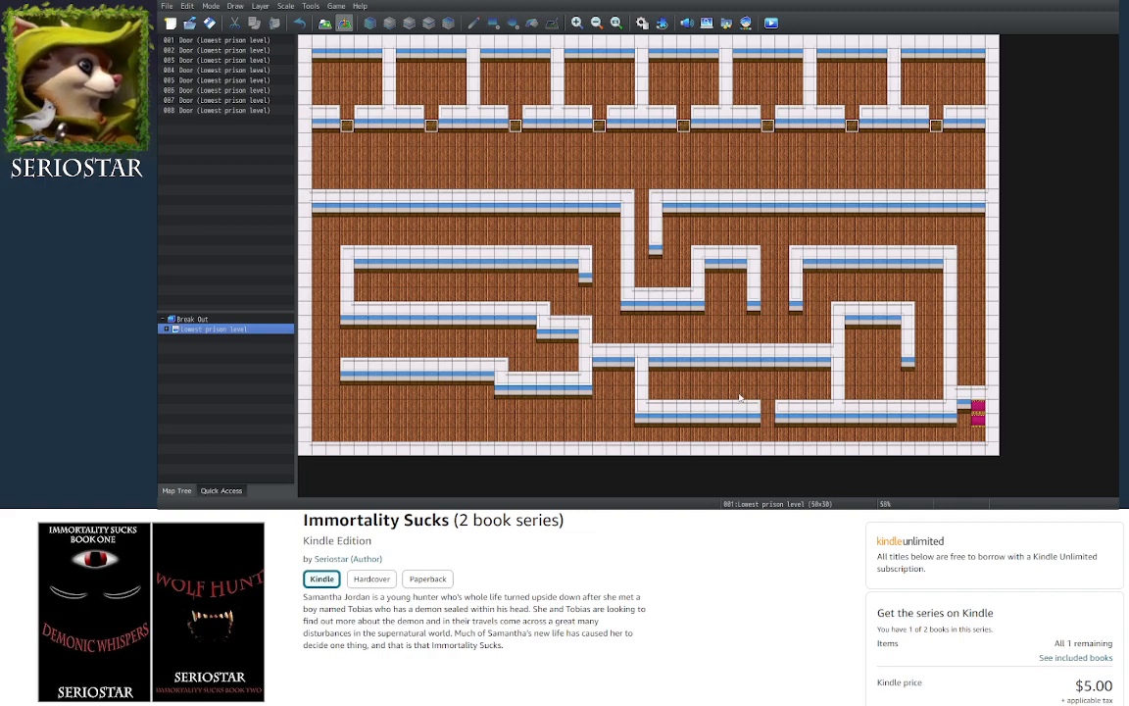
{"action": "key", "text": "ctrl+z"}
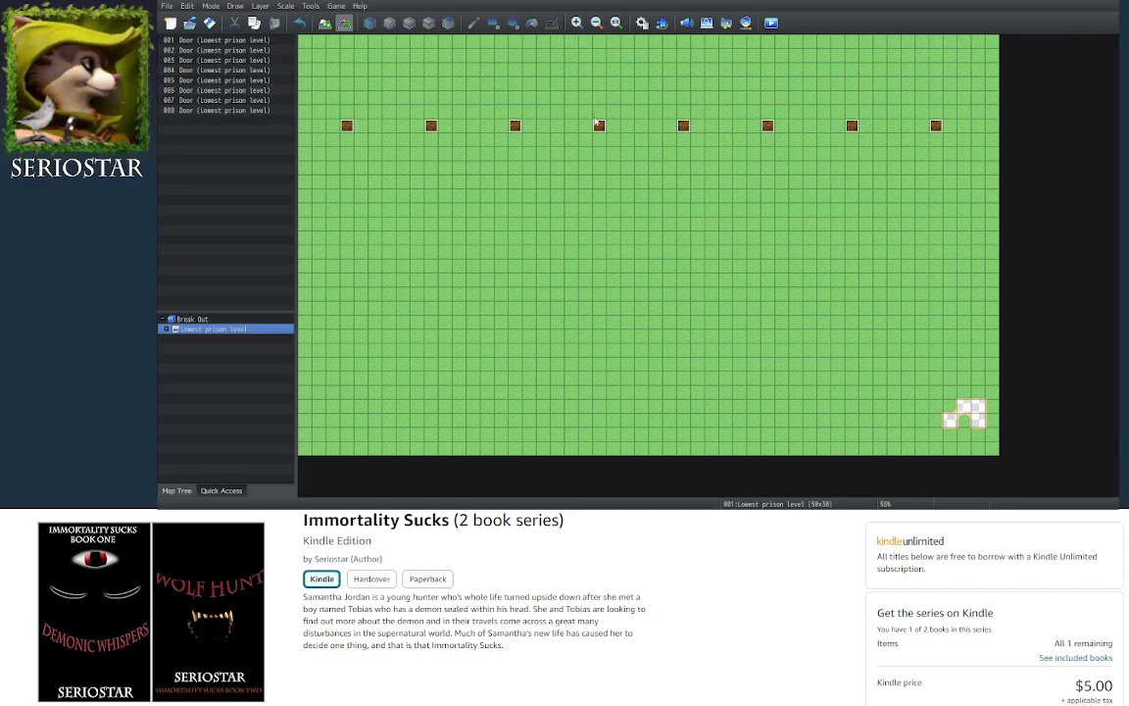
{"action": "left_click", "coordinate": [334, 86]}
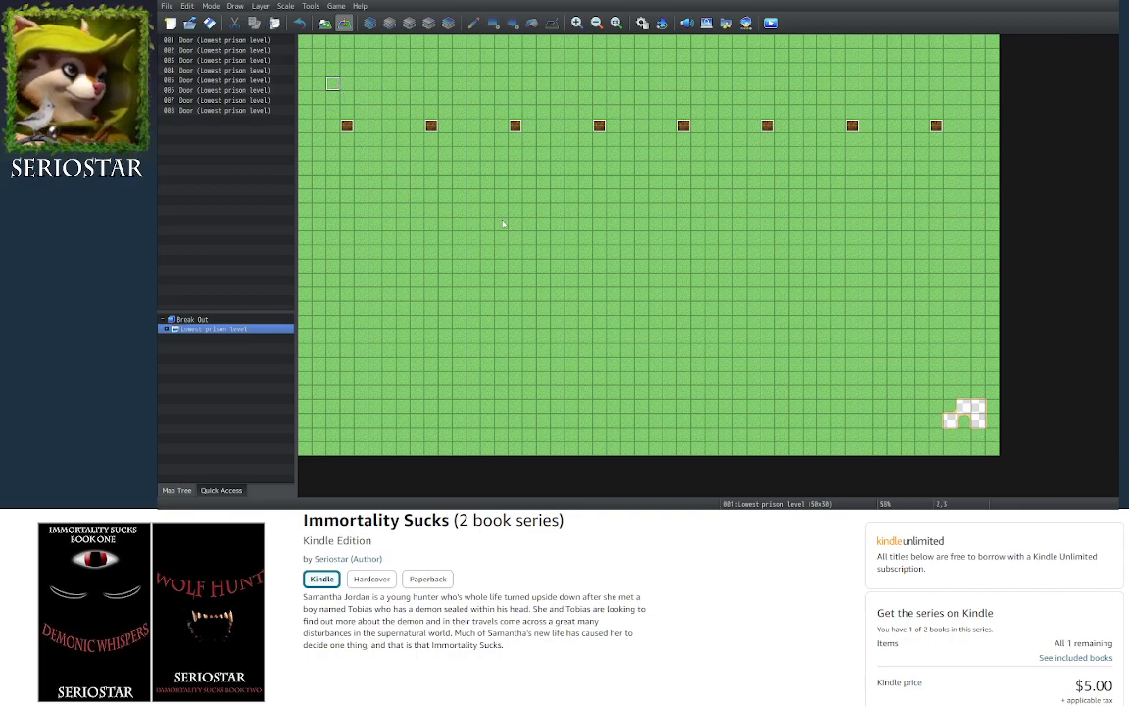
{"action": "left_click", "coordinate": [610, 242]}
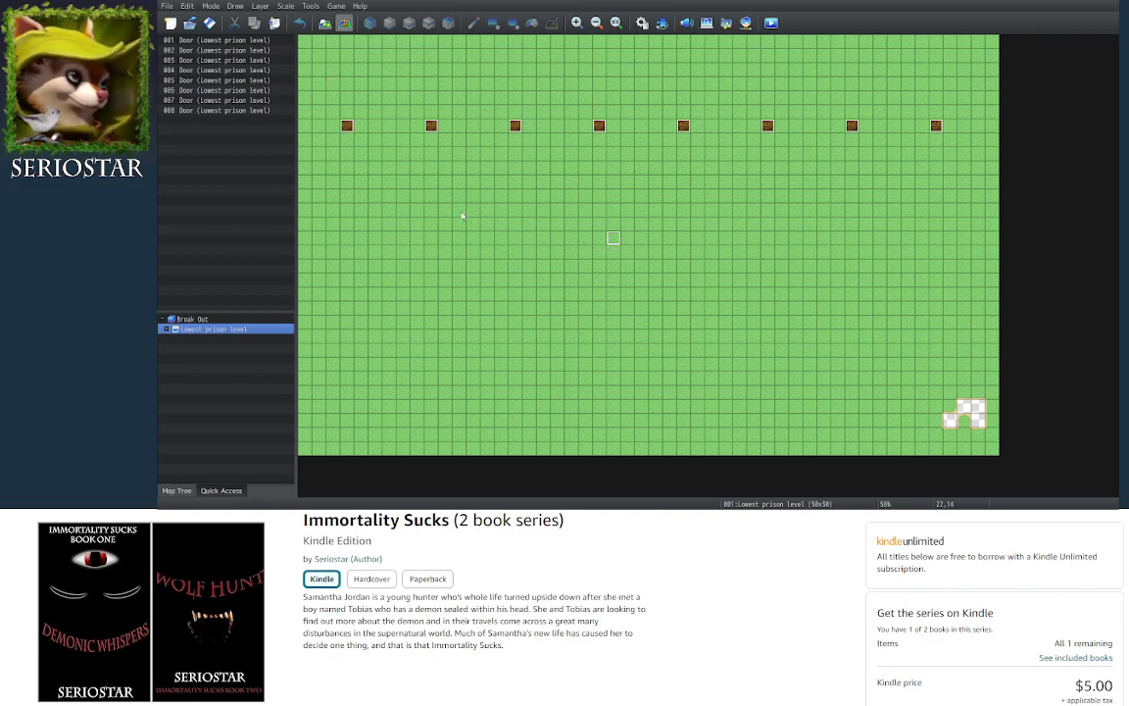
{"action": "left_click", "coordinate": [234, 331]}
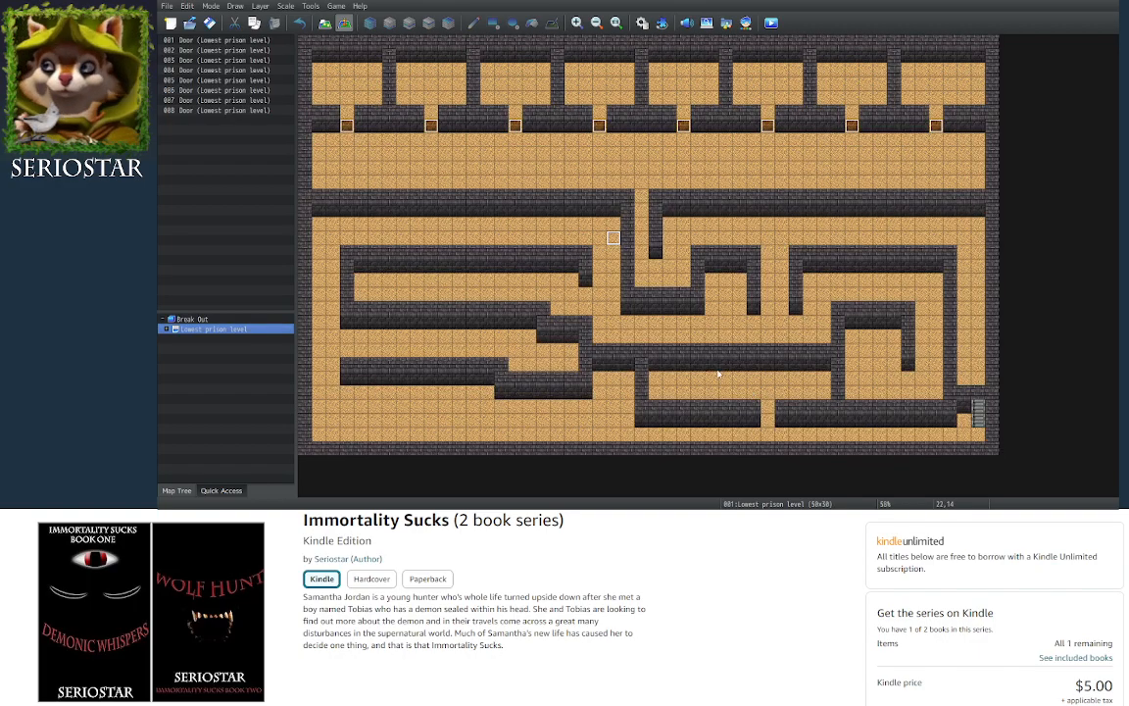
Set the player's starting position at 3,3 inside the first cell of the Lowest prison level map
{"action": "left_click", "coordinate": [348, 124]}
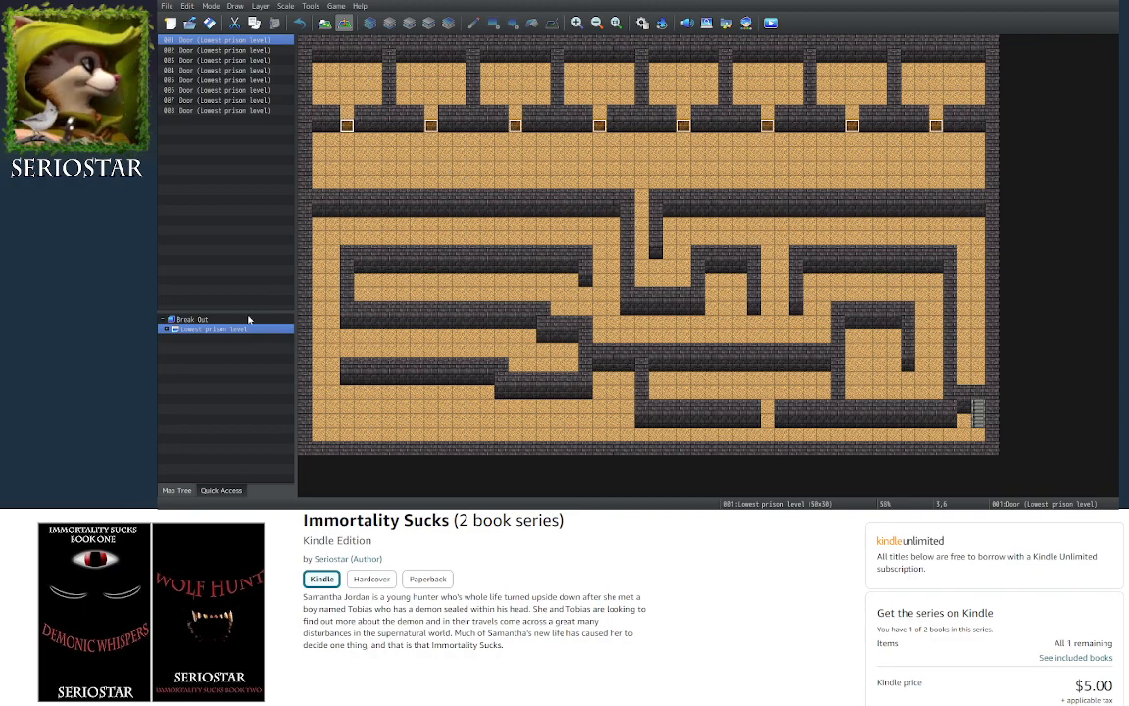
{"action": "left_click", "coordinate": [167, 329]}
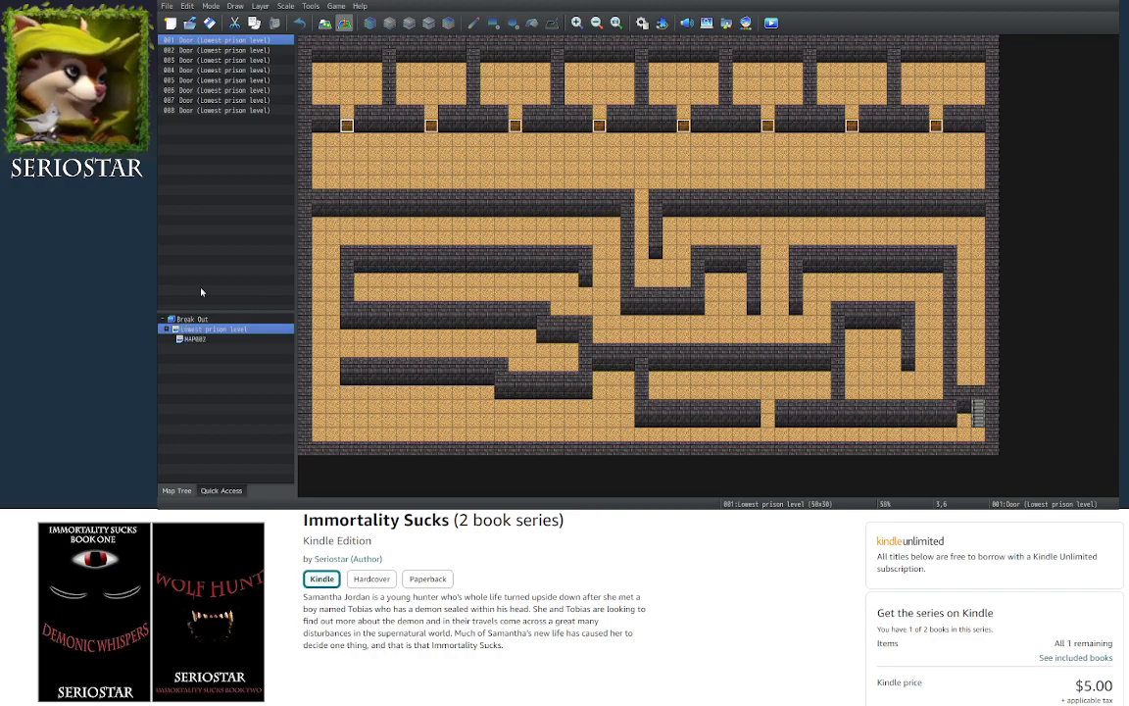
{"action": "left_click", "coordinate": [220, 51]}
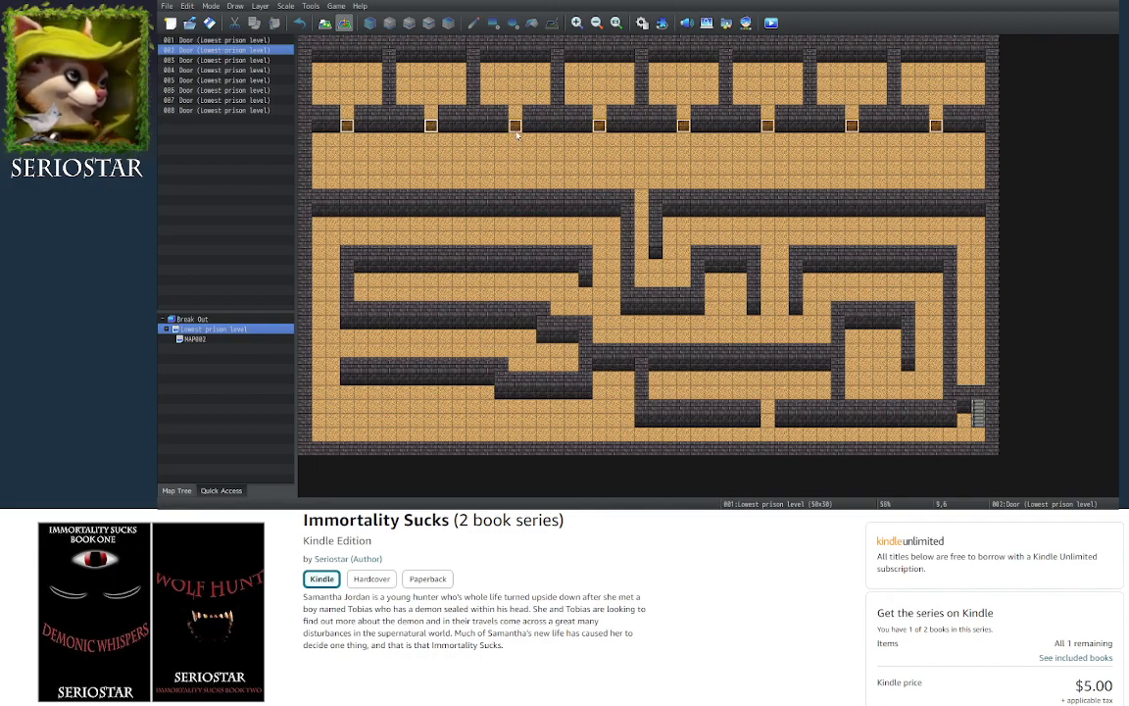
{"action": "left_click", "coordinate": [348, 85]}
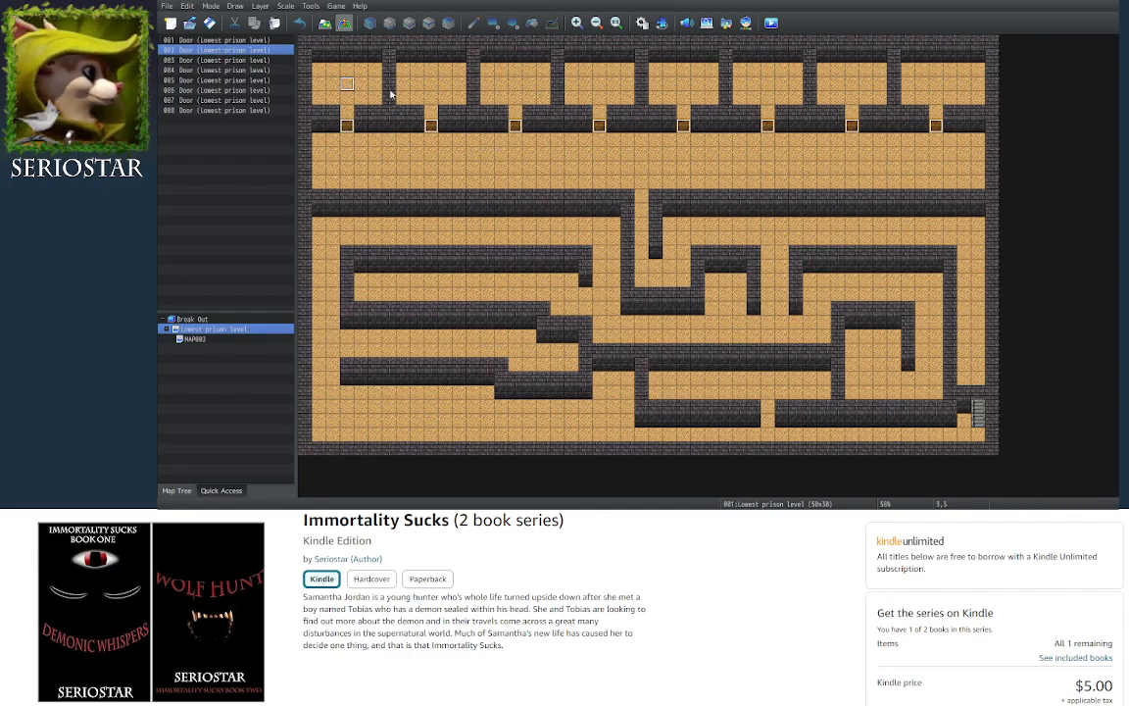
{"action": "left_click", "coordinate": [506, 237]}
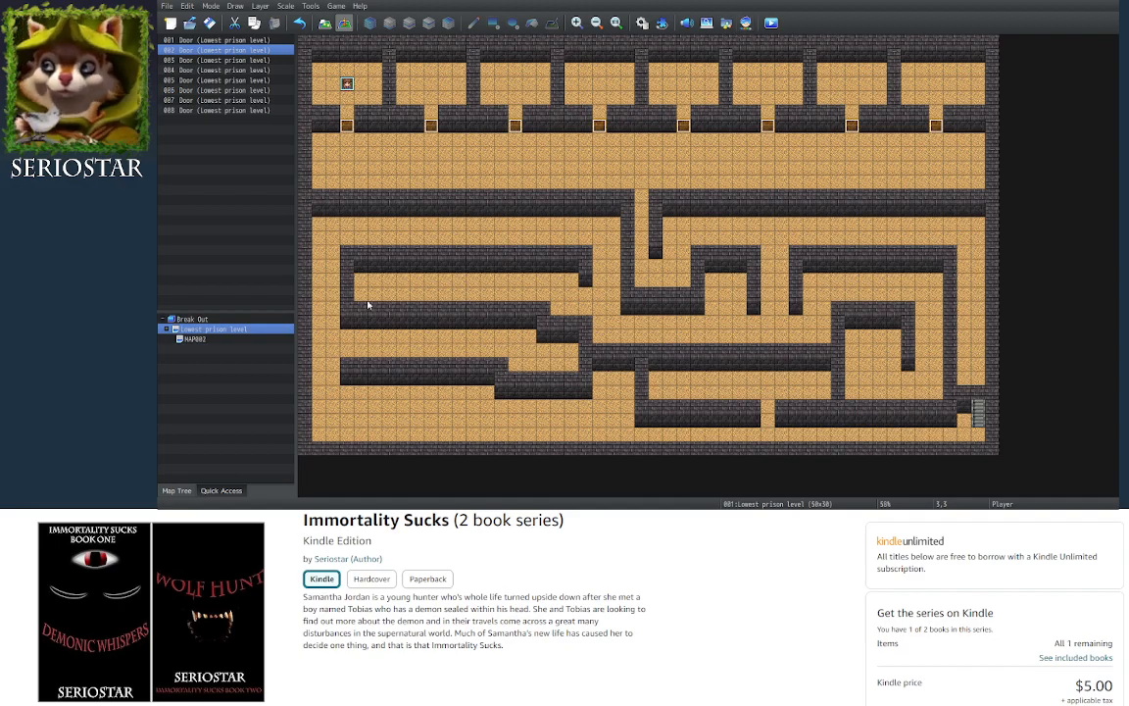
Add a 30x60 maze map named "prison bottom level" beneath MAP002 and look over its layout
{"action": "left_click", "coordinate": [196, 339]}
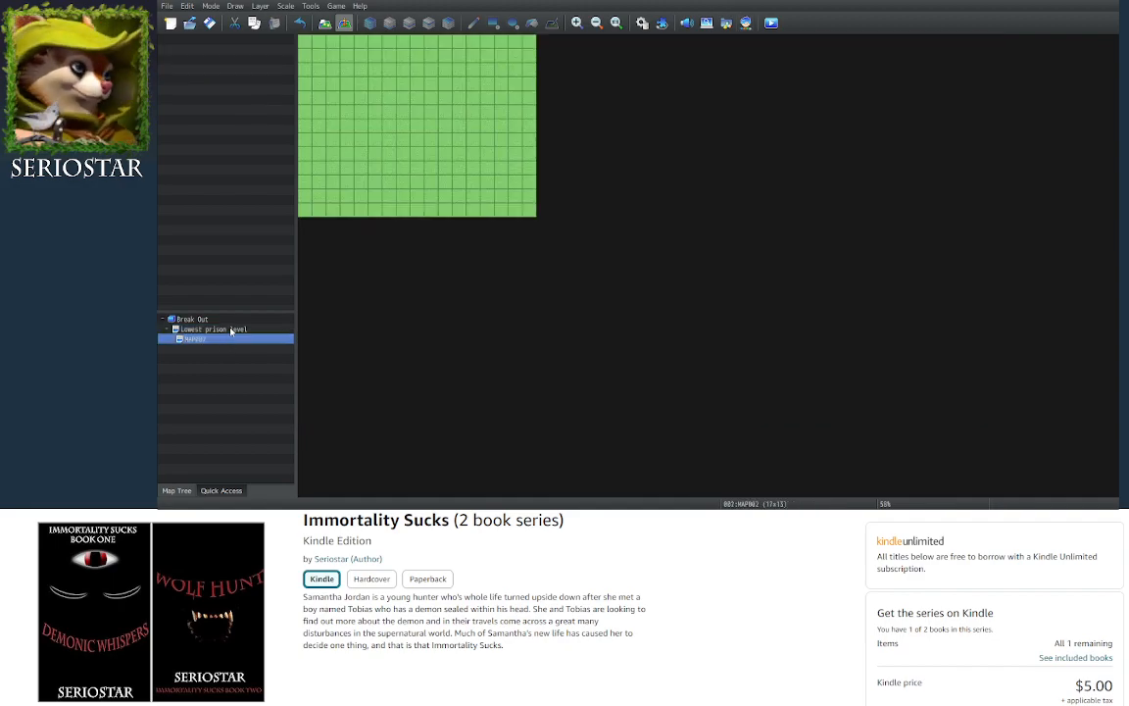
{"action": "left_click", "coordinate": [228, 330]}
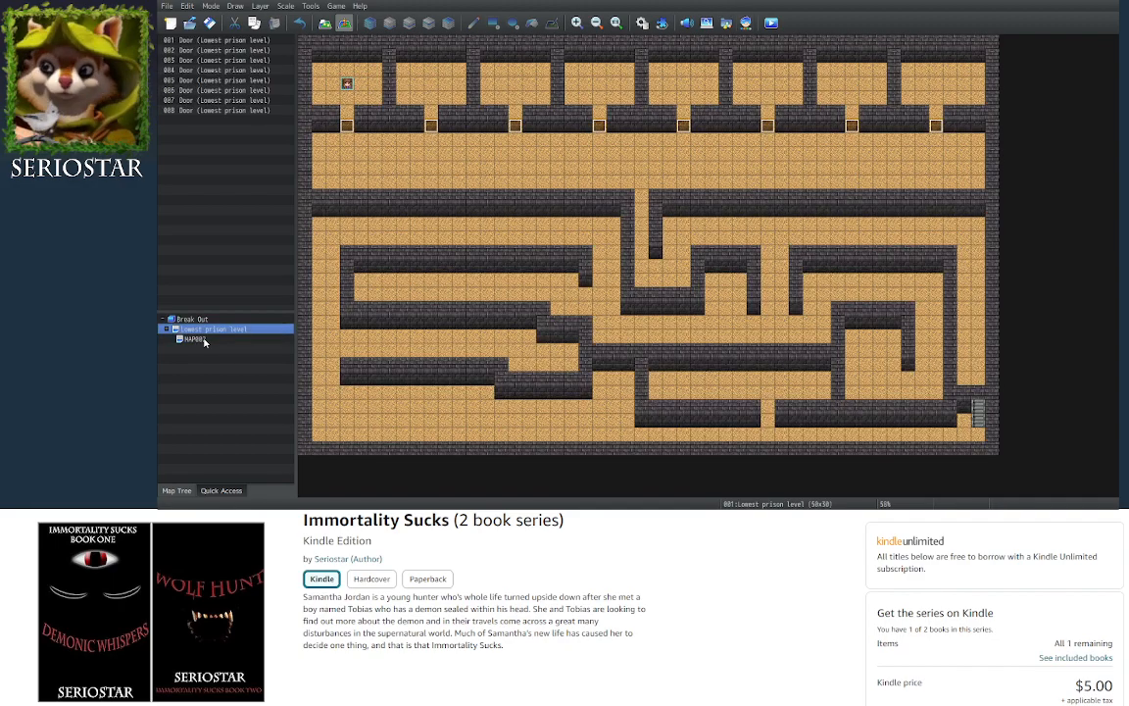
{"action": "left_click", "coordinate": [201, 338]}
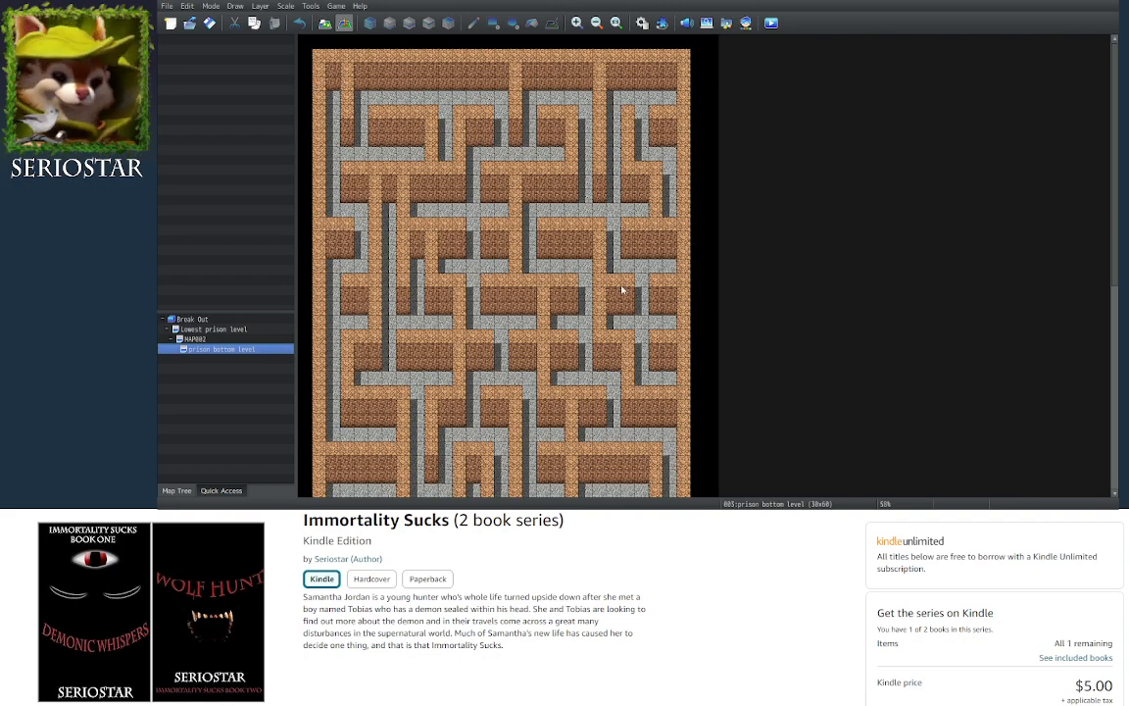
{"action": "scroll", "coordinate": [613, 355], "scroll_direction": "down", "scroll_amount": 5}
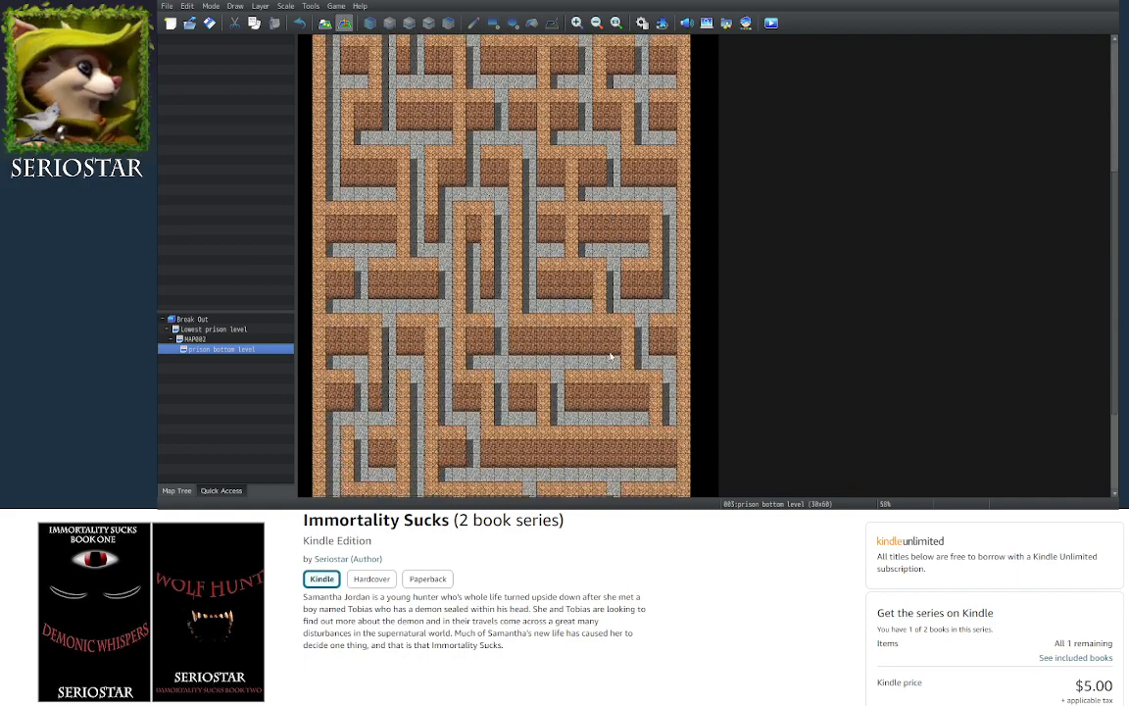
{"action": "scroll", "coordinate": [612, 355], "scroll_direction": "down", "scroll_amount": 1}
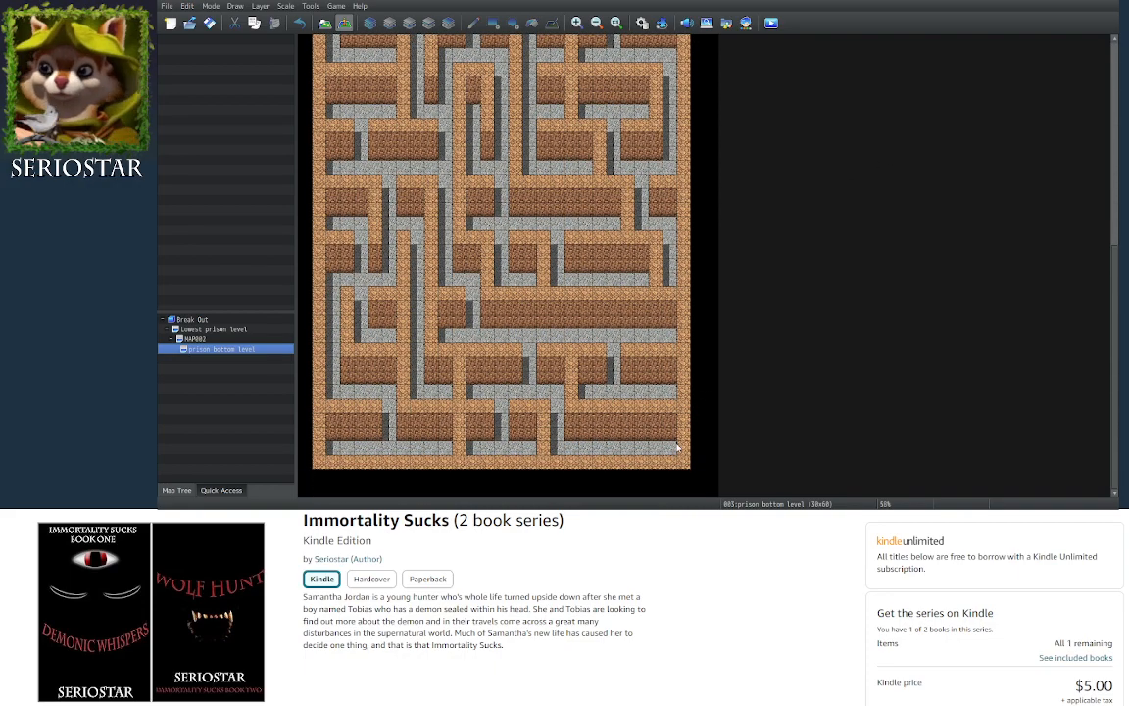
{"action": "scroll", "coordinate": [1004, 196], "scroll_direction": "up", "scroll_amount": 6}
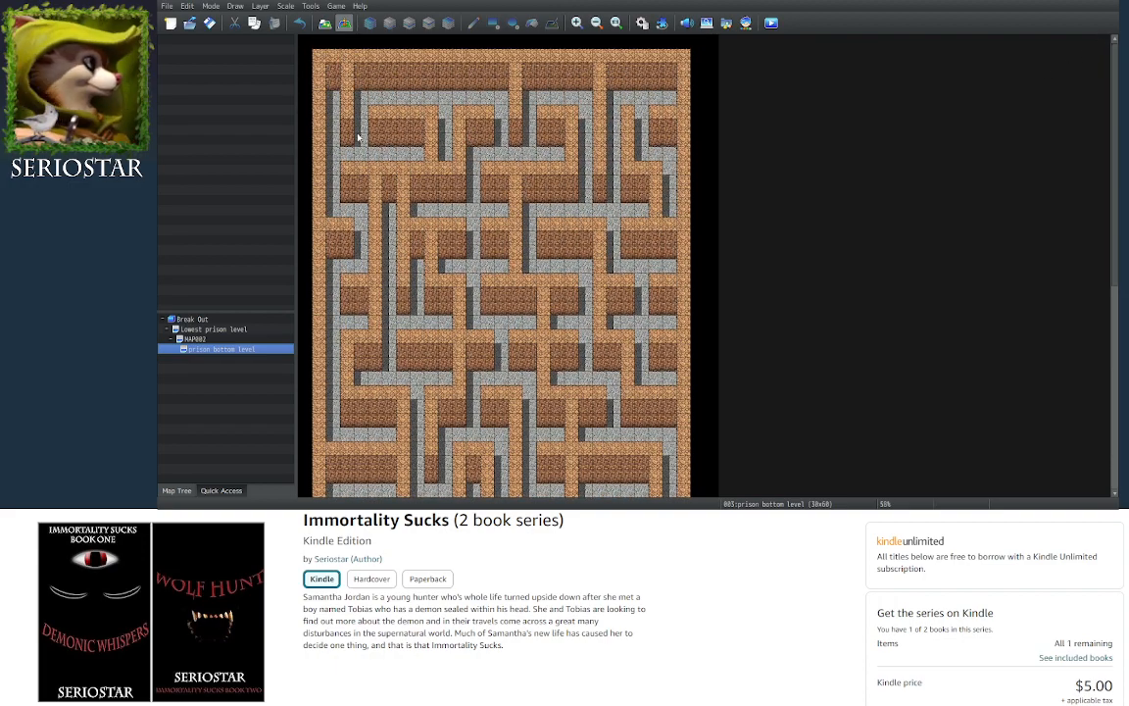
Carve a small grey stone-floored room in the maze's northwest corner with the pencil and draw a rock wall segment down column 5
{"action": "left_click", "coordinate": [325, 24]}
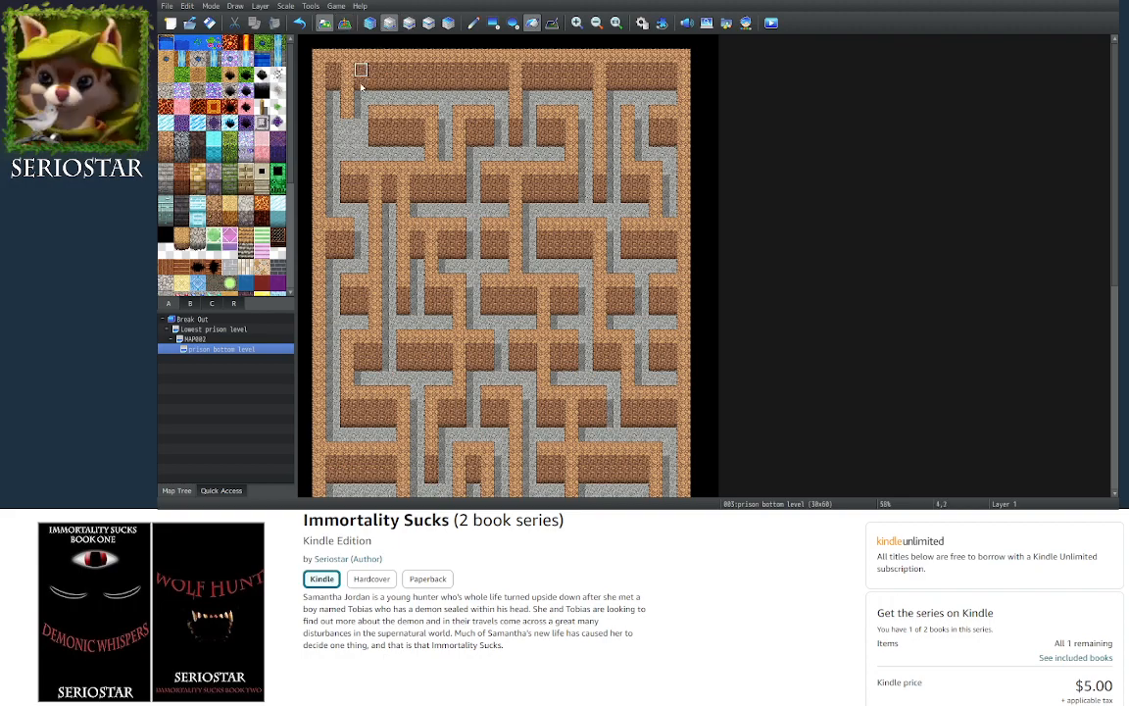
{"action": "left_click", "coordinate": [347, 112]}
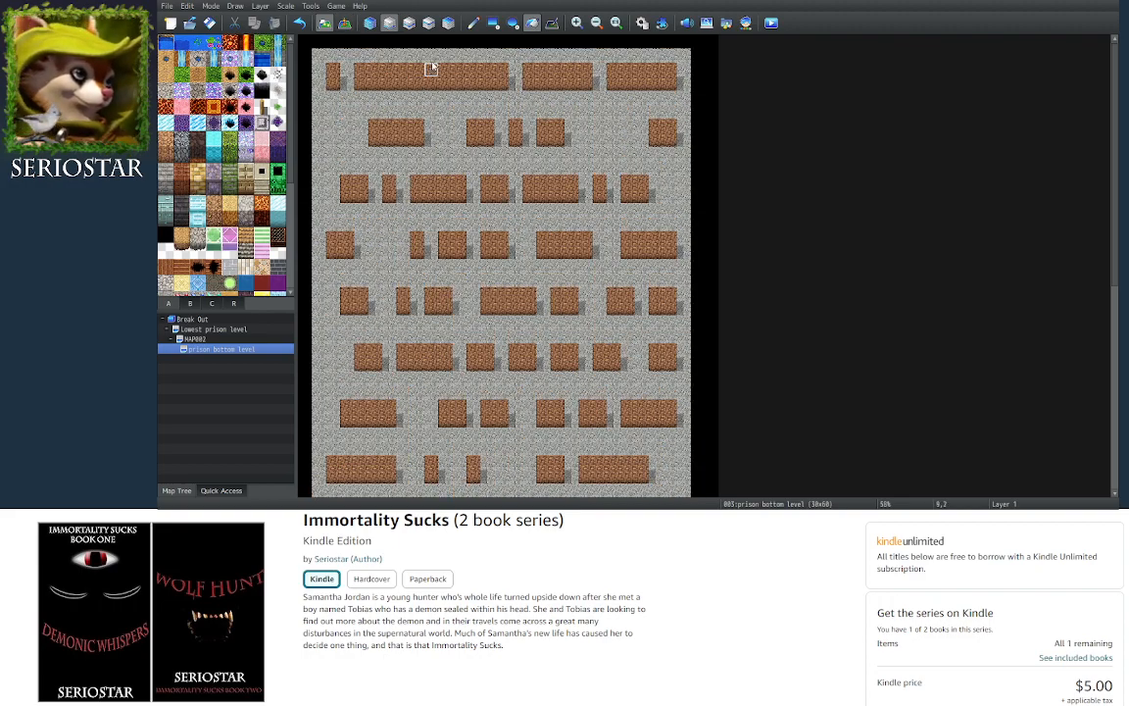
{"action": "key", "text": "ctrl+z"}
{"action": "left_click", "coordinate": [474, 22]}
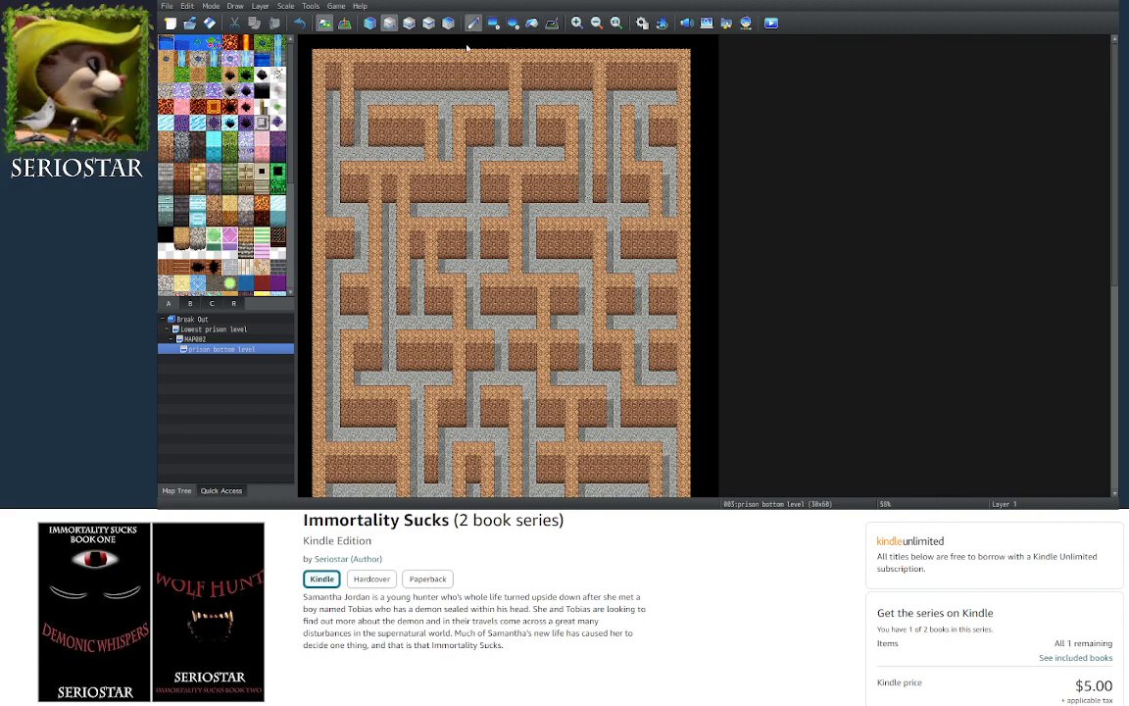
{"action": "left_click", "coordinate": [347, 127]}
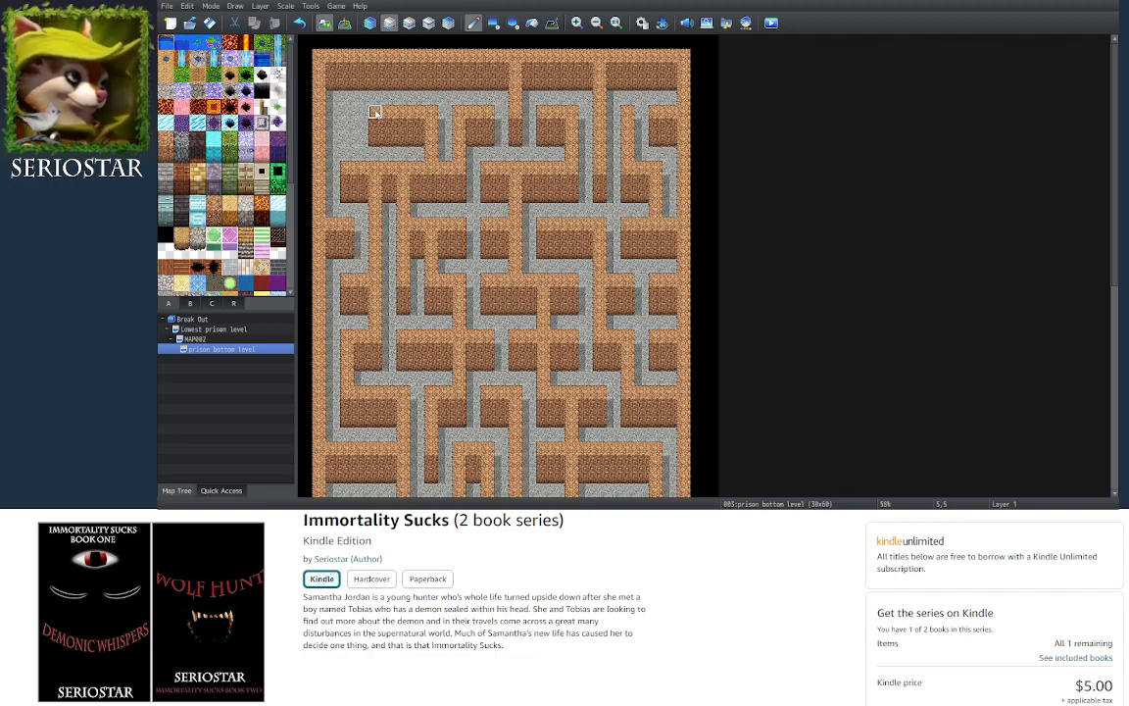
{"action": "left_click_drag", "start_coordinate": [376, 71], "coordinate": [376, 116]}
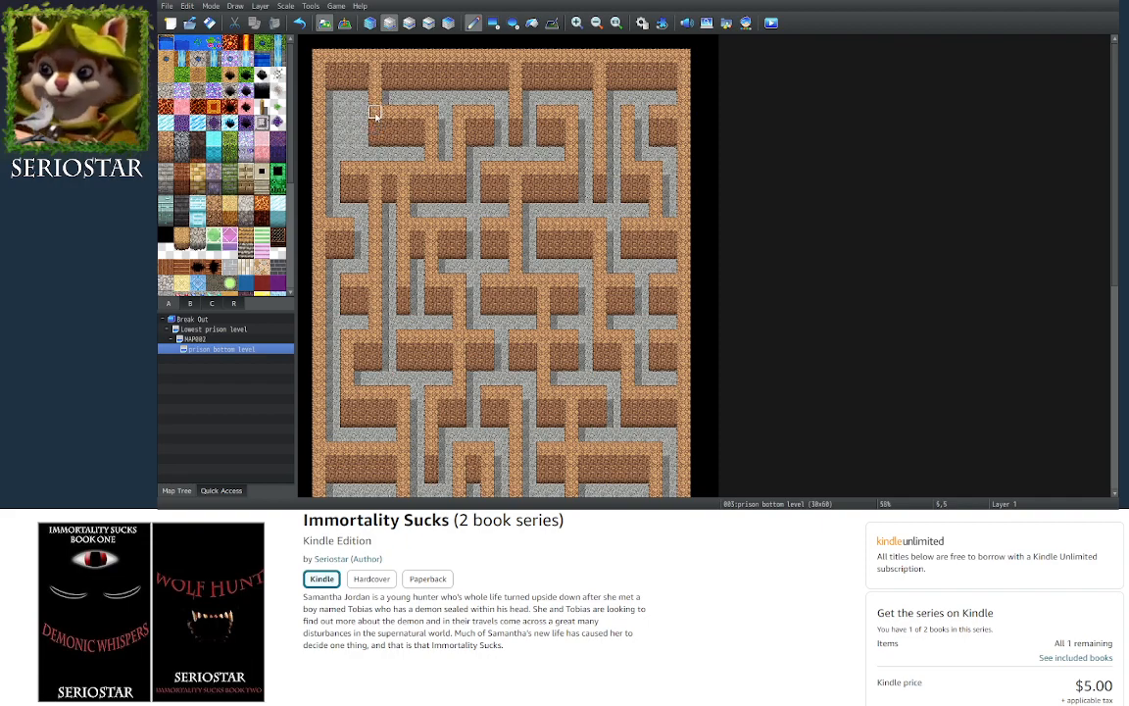
{"action": "right_click_drag", "start_coordinate": [375, 117], "coordinate": [376, 141]}
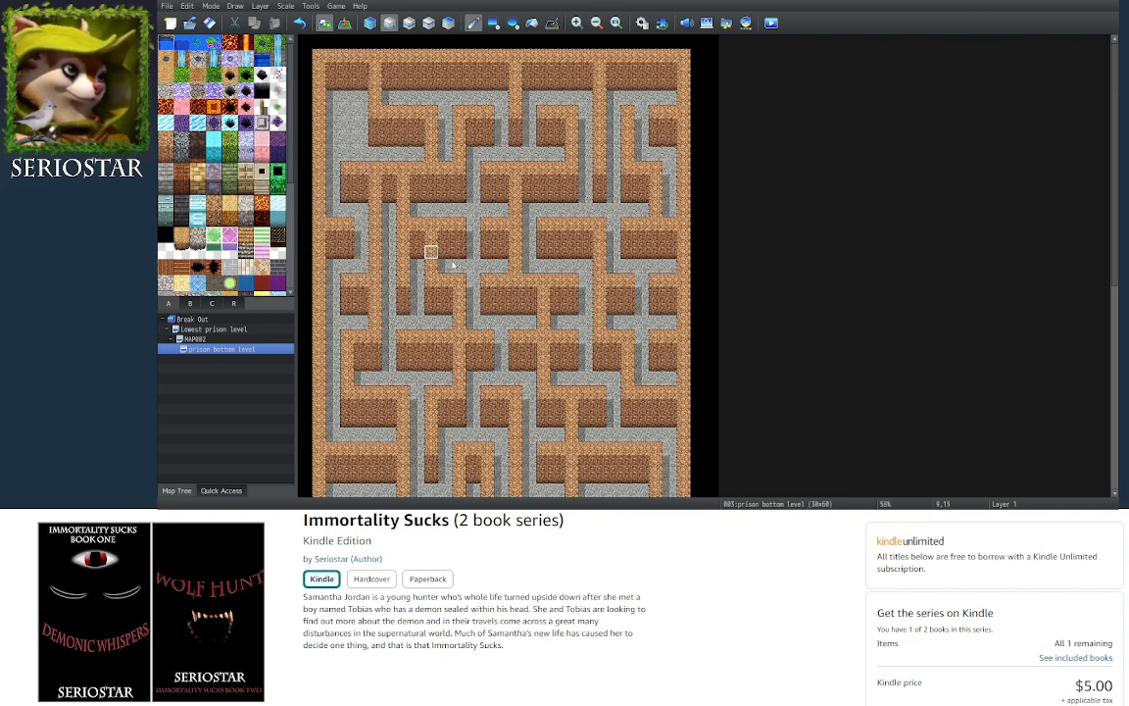
Examine the prison bottom level maze from top to bottom, checking how its corridors connect
{"action": "scroll", "coordinate": [489, 291], "scroll_direction": "down", "scroll_amount": 4}
{"action": "scroll", "coordinate": [487, 293], "scroll_direction": "up", "scroll_amount": 4}
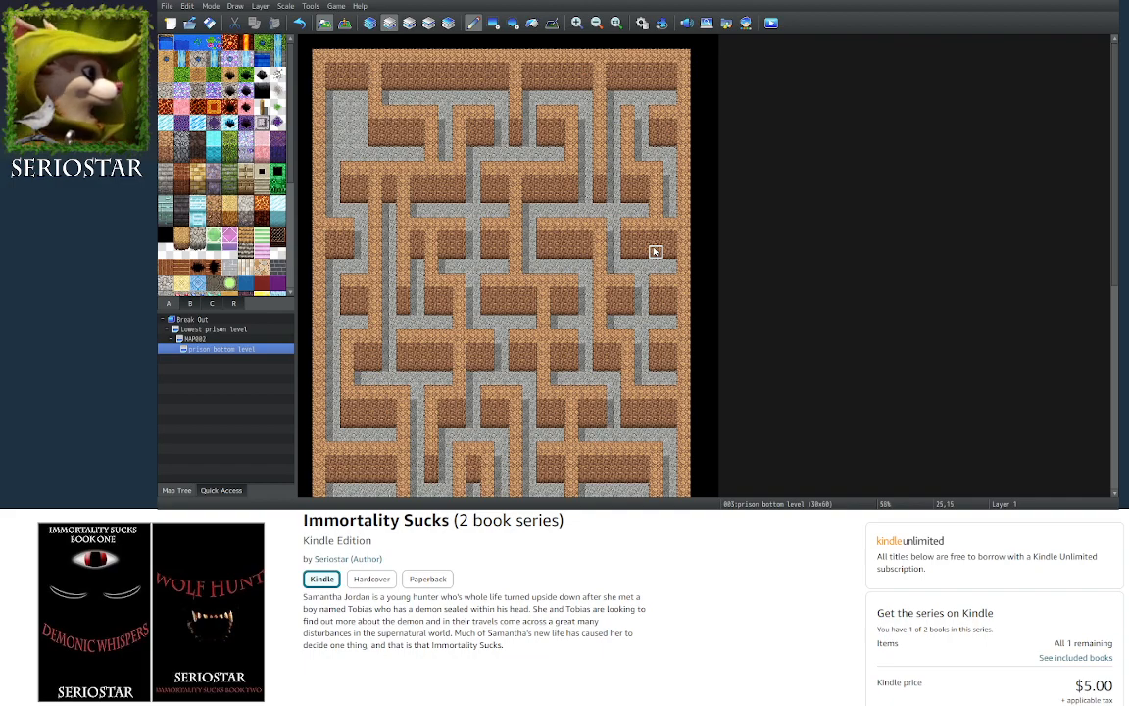
{"action": "scroll", "coordinate": [654, 252], "scroll_direction": "down", "scroll_amount": 3}
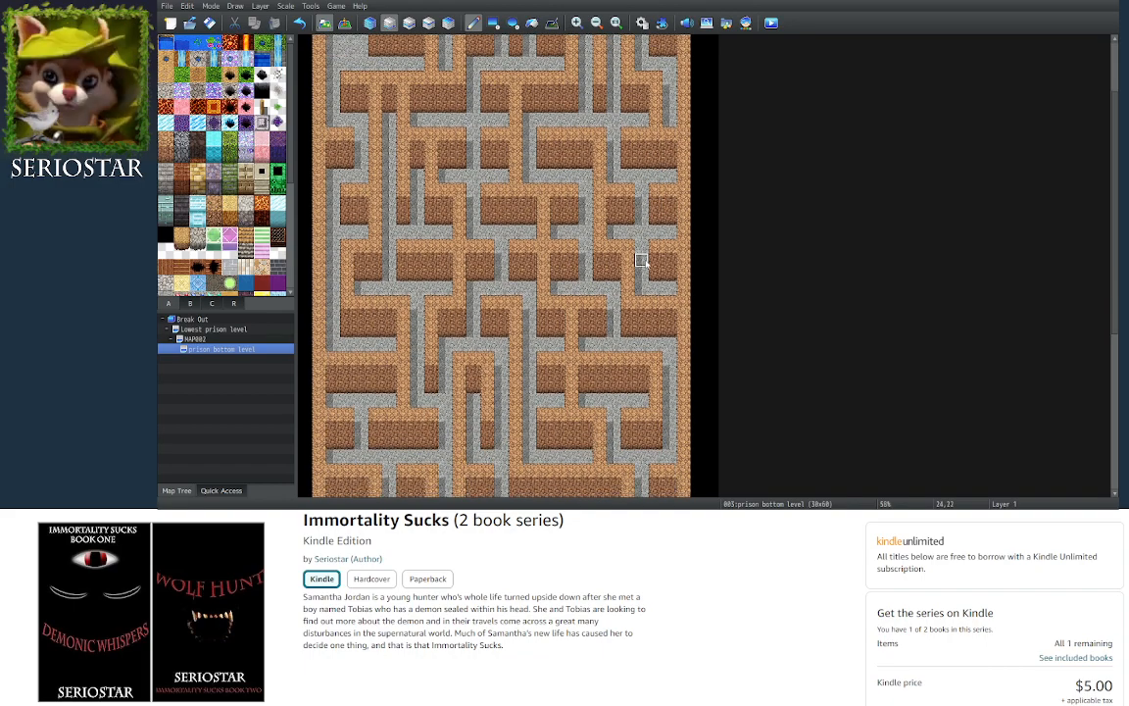
{"action": "scroll", "coordinate": [640, 260], "scroll_direction": "down", "scroll_amount": 10}
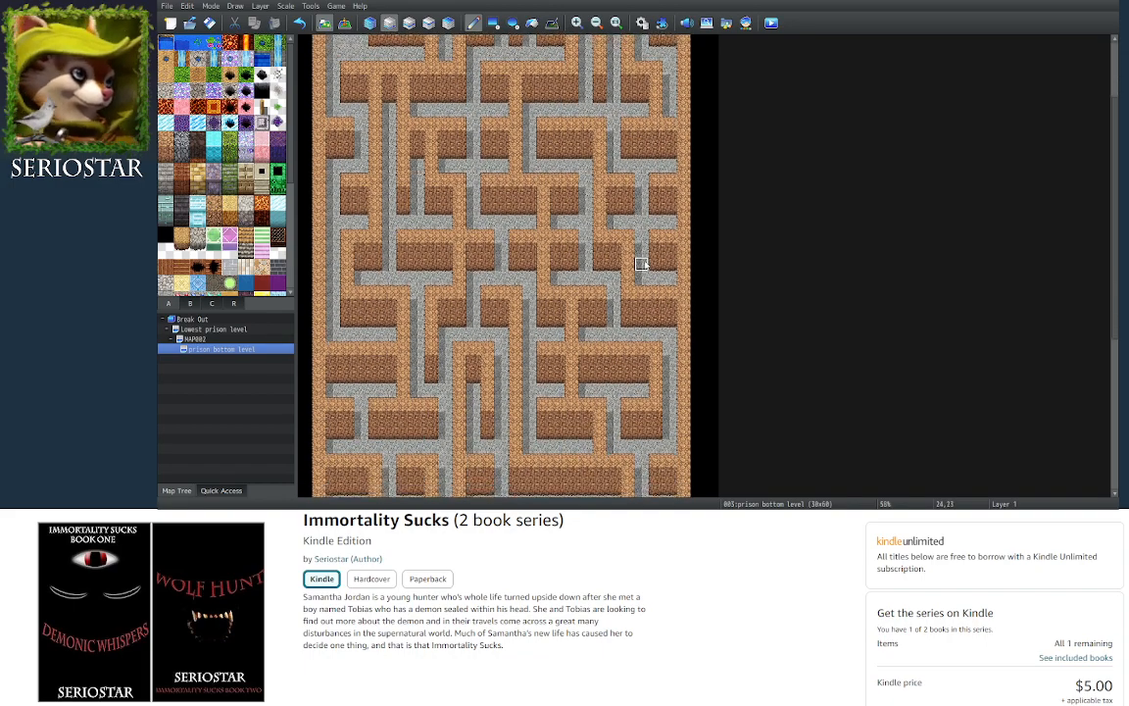
{"action": "scroll", "coordinate": [641, 260], "scroll_direction": "down", "scroll_amount": 13}
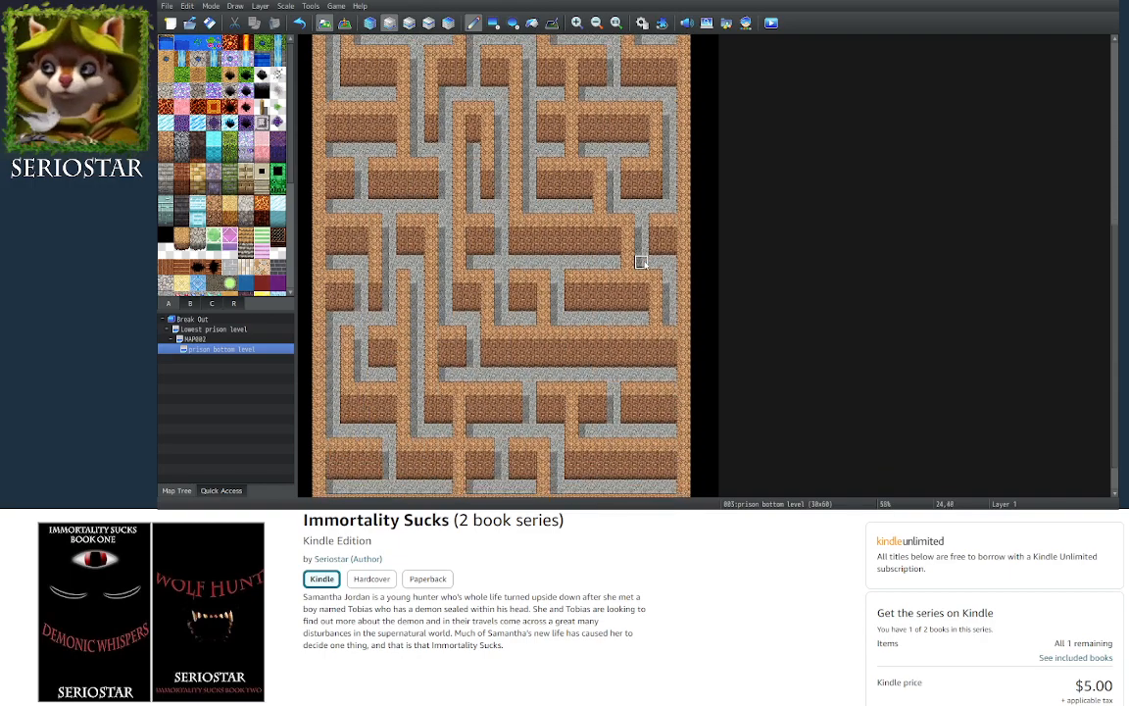
{"action": "scroll", "coordinate": [641, 262], "scroll_direction": "up", "scroll_amount": 7}
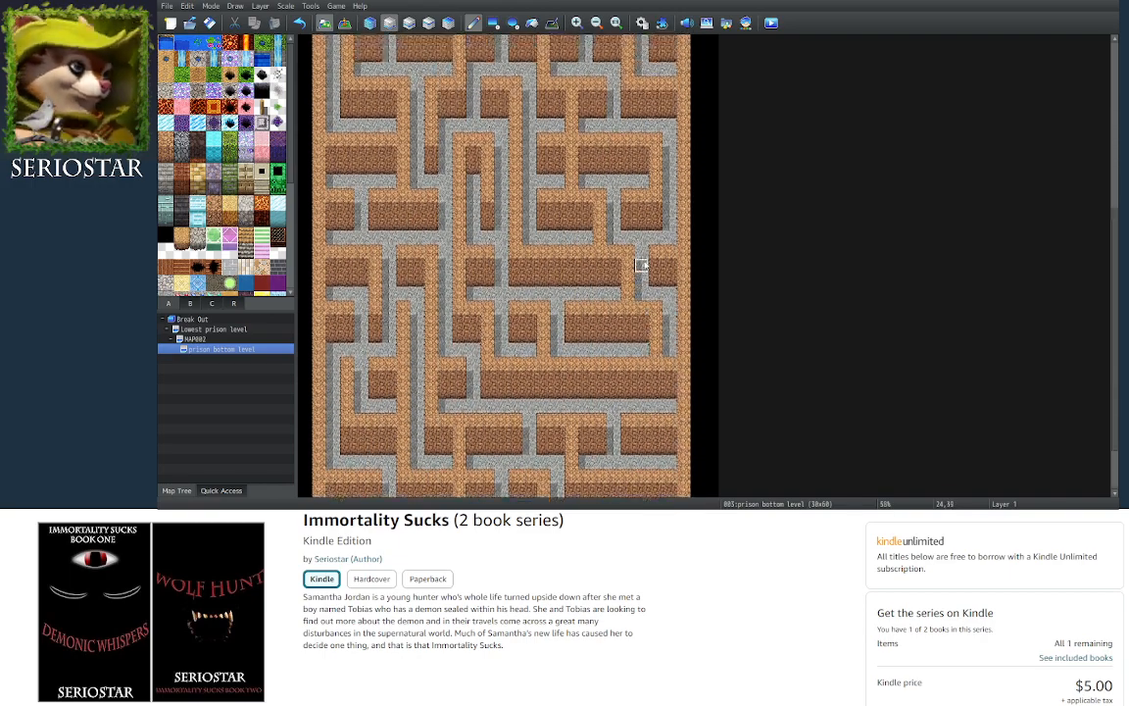
{"action": "scroll", "coordinate": [643, 263], "scroll_direction": "up", "scroll_amount": 14}
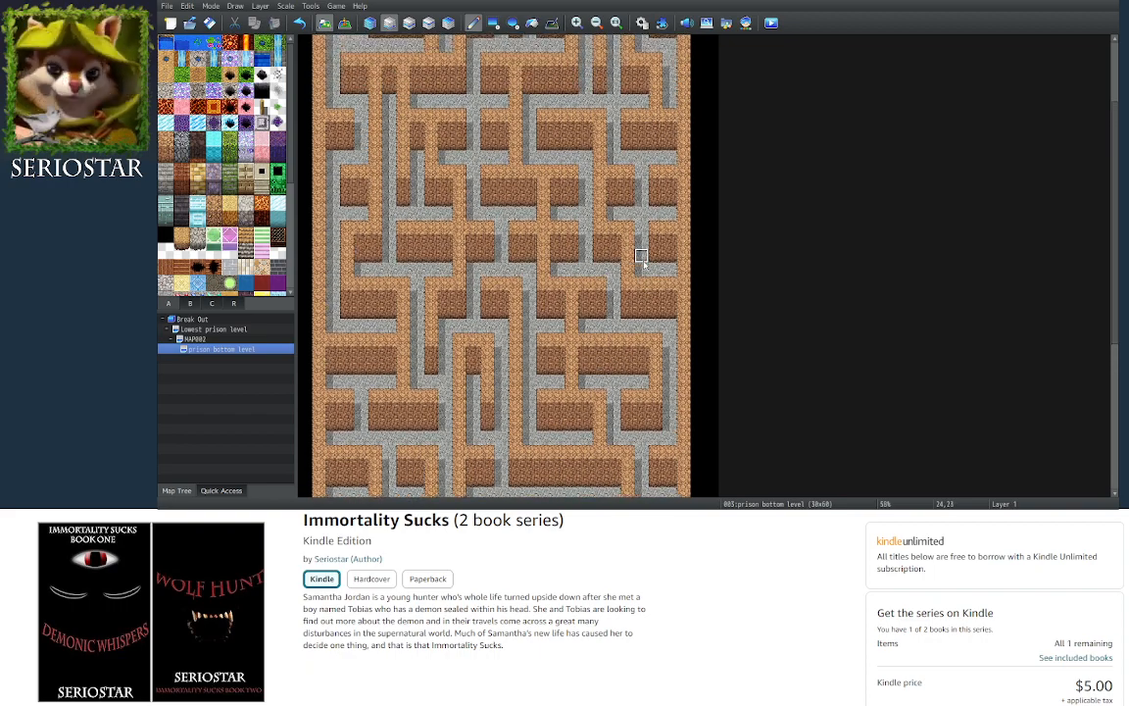
{"action": "scroll", "coordinate": [641, 260], "scroll_direction": "up", "scroll_amount": 3}
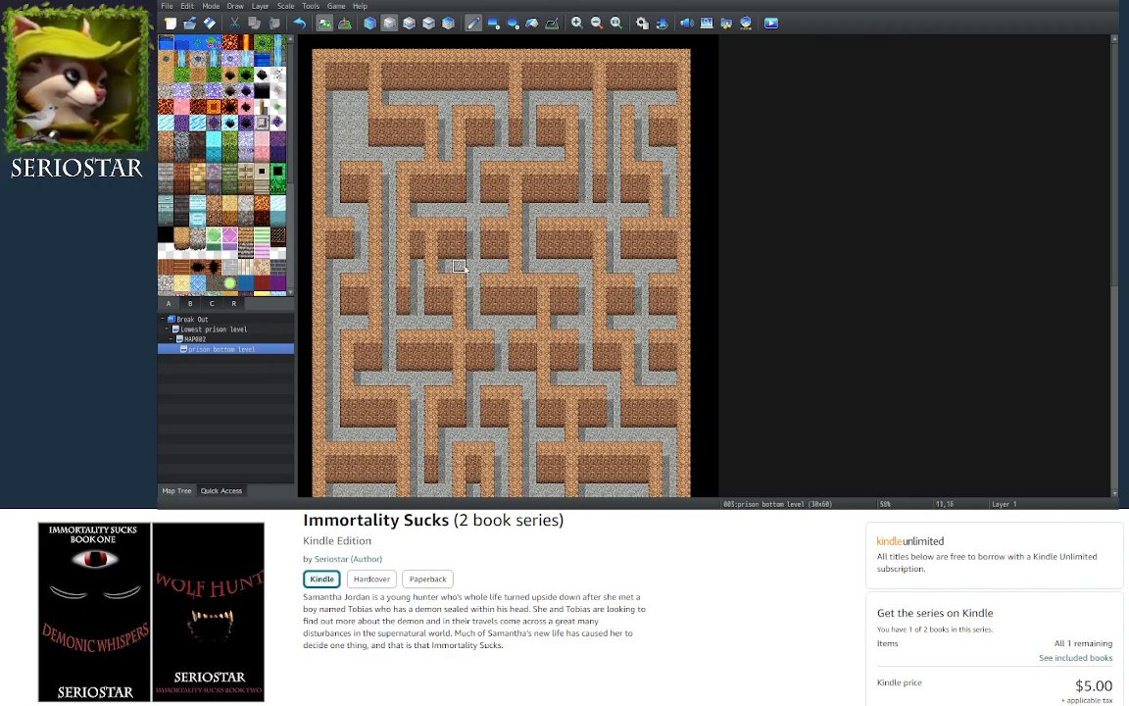
Open a passage through the rock wall at column 7 near row 28 of the maze using the copied grey stone floor
{"action": "scroll", "coordinate": [461, 257], "scroll_direction": "down", "scroll_amount": 6}
{"action": "scroll", "coordinate": [473, 269], "scroll_direction": "down", "scroll_amount": 4}
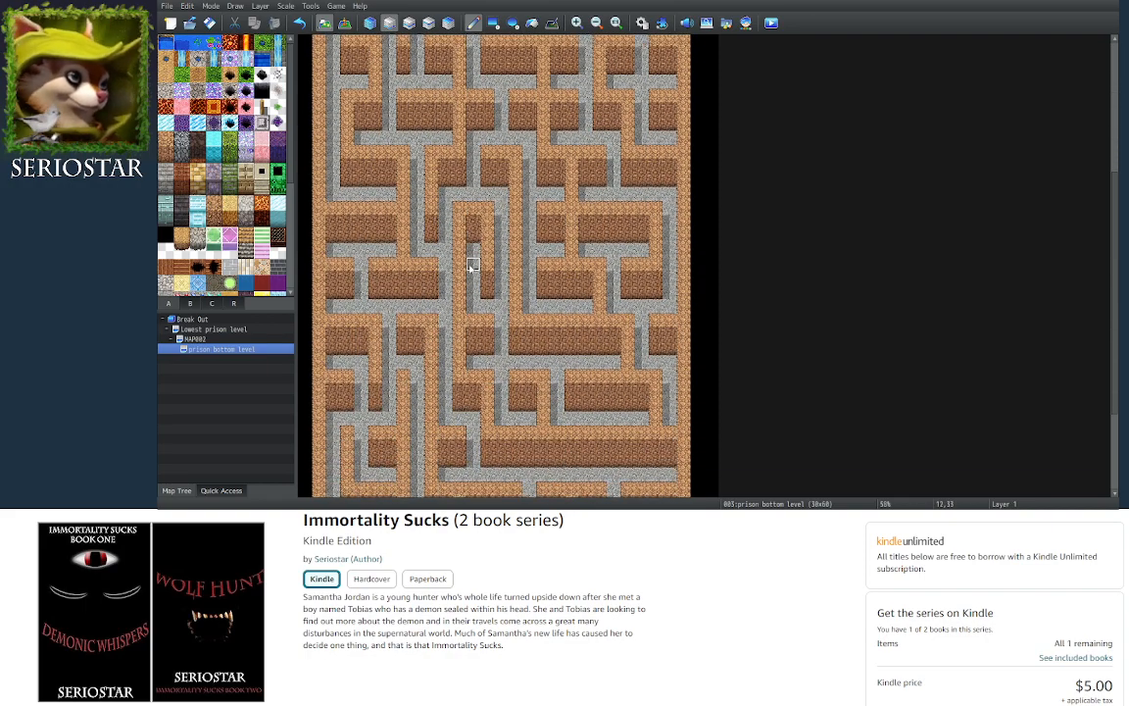
{"action": "scroll", "coordinate": [471, 263], "scroll_direction": "up", "scroll_amount": 6}
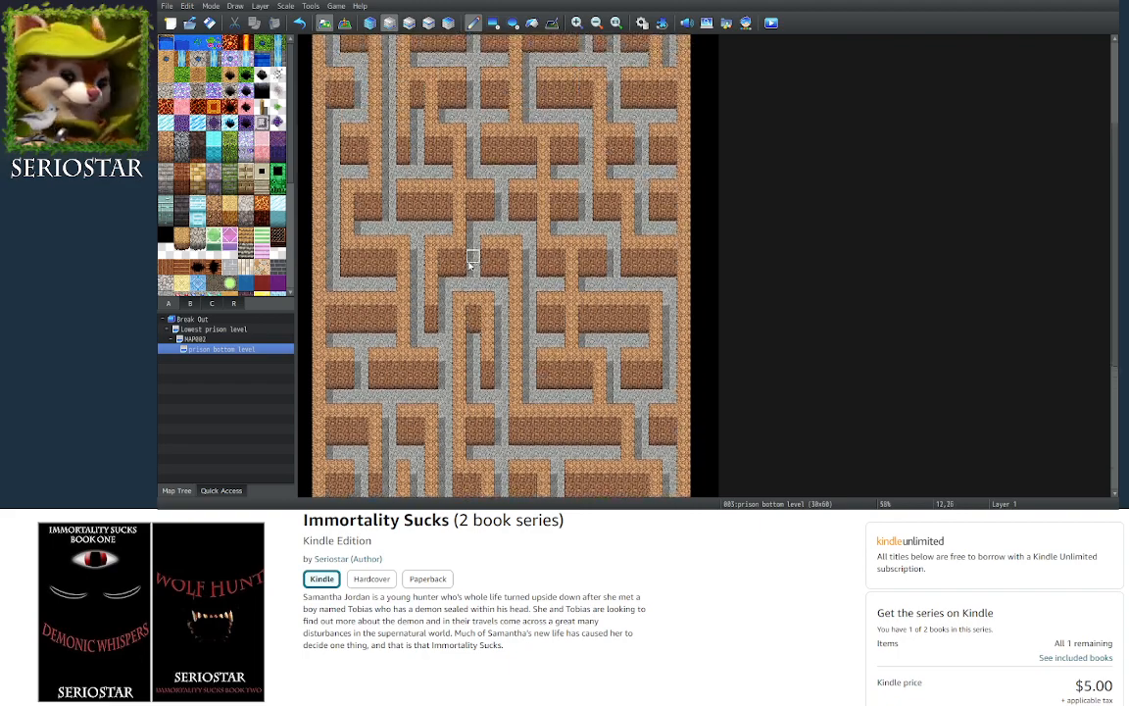
{"action": "scroll", "coordinate": [459, 257], "scroll_direction": "up", "scroll_amount": 2}
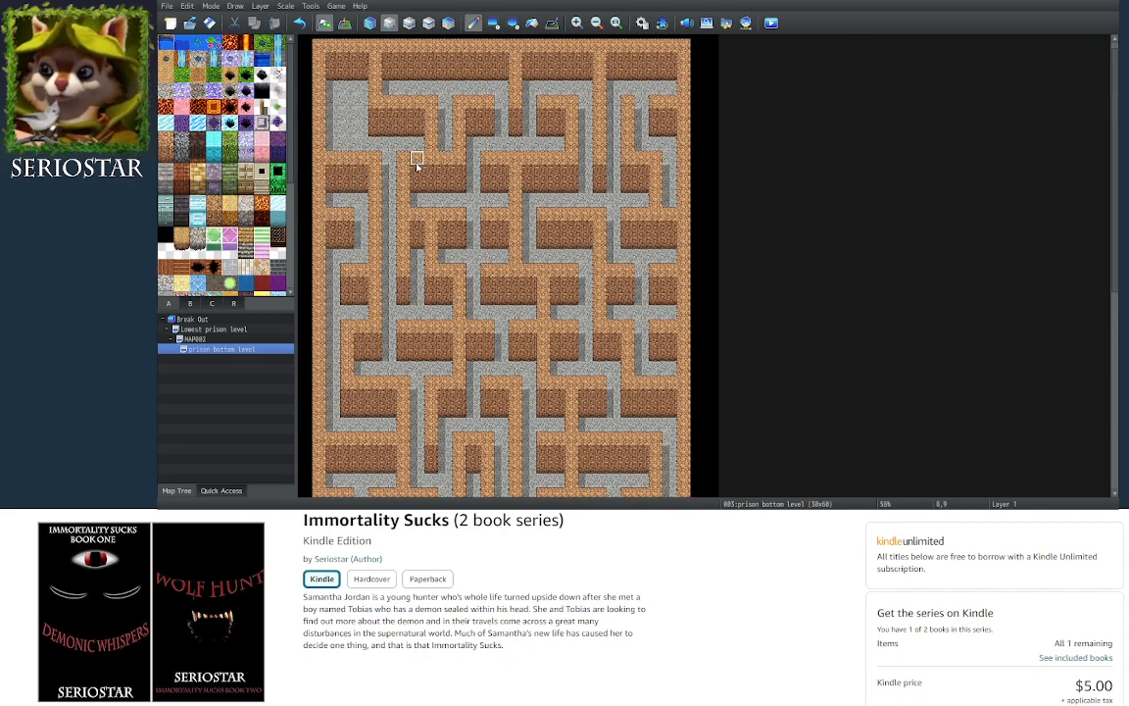
{"action": "scroll", "coordinate": [409, 201], "scroll_direction": "down", "scroll_amount": 3}
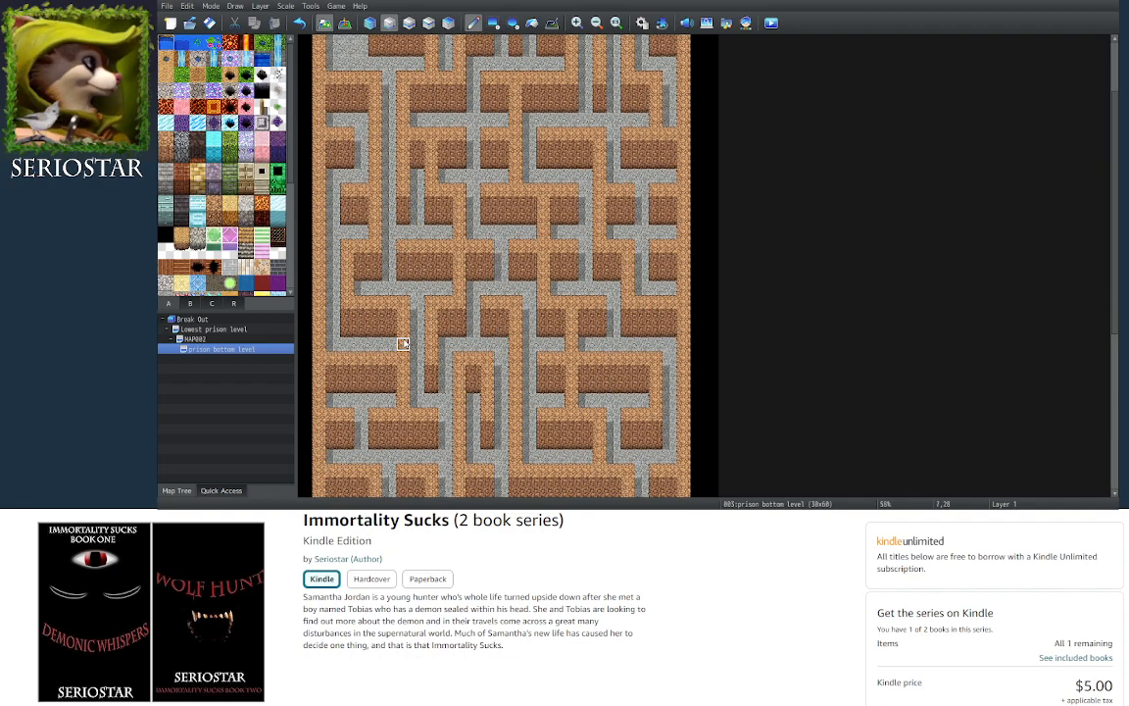
{"action": "right_click_drag", "start_coordinate": [390, 319], "coordinate": [389, 330]}
{"action": "left_click", "coordinate": [402, 331]}
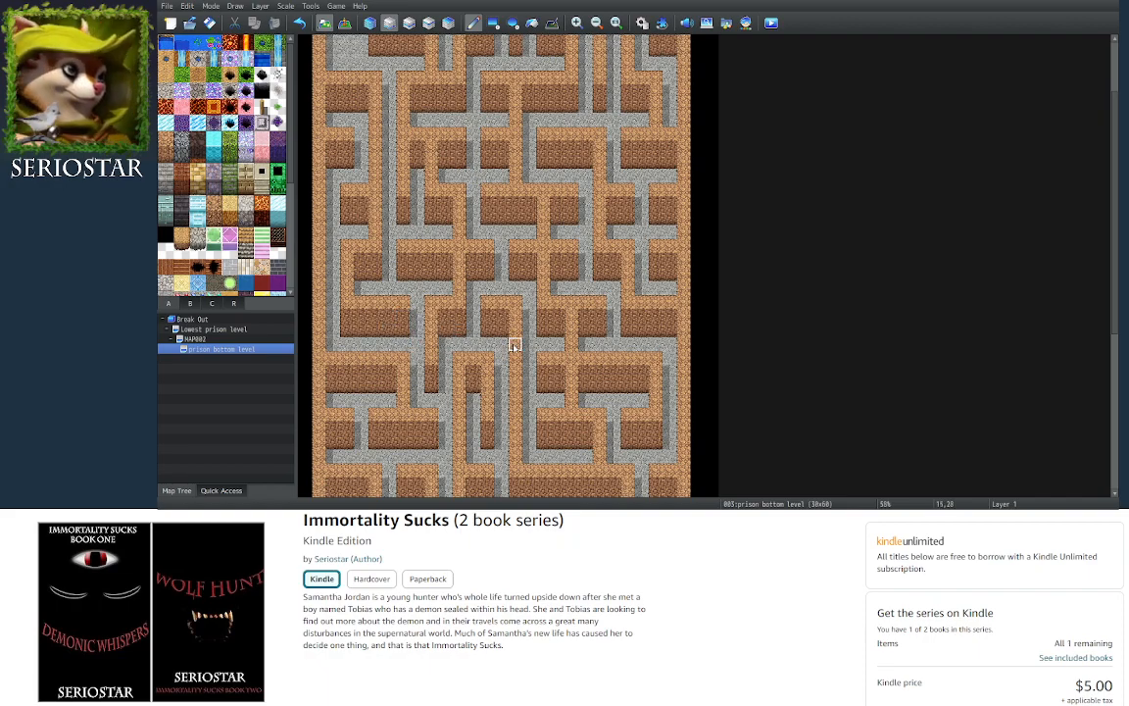
Trace the maze's routes between the northwest room and the southern edge to check that they connect
{"action": "scroll", "coordinate": [600, 353], "scroll_direction": "down", "scroll_amount": 5}
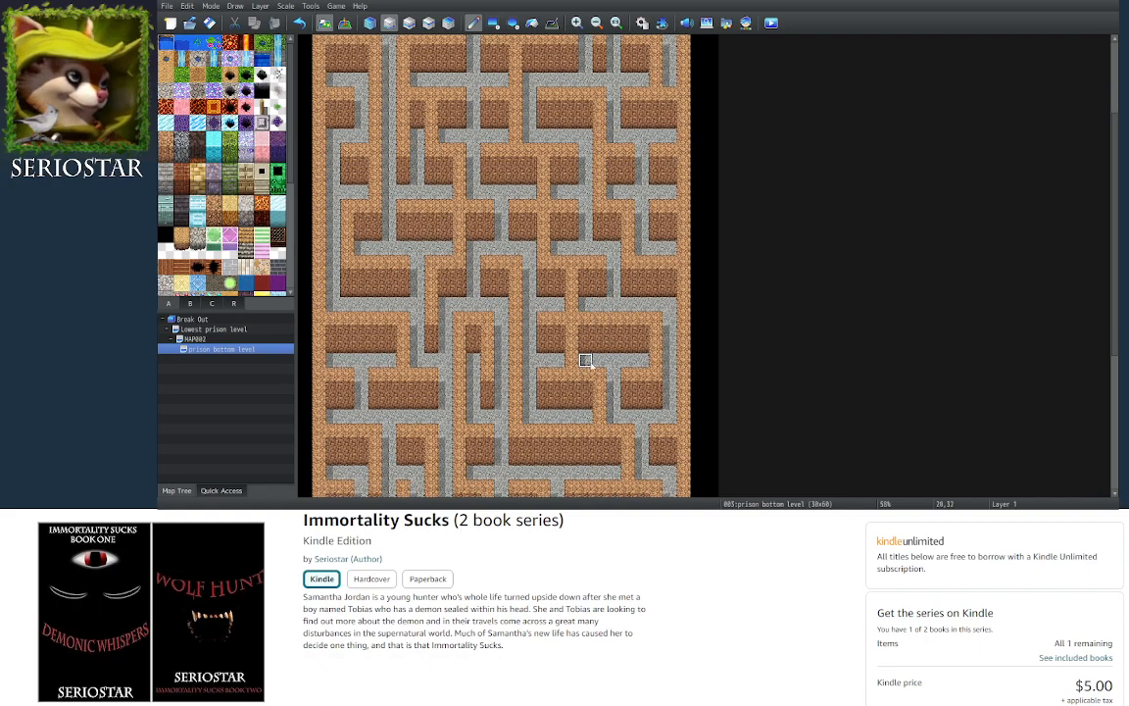
{"action": "scroll", "coordinate": [599, 371], "scroll_direction": "down", "scroll_amount": 3}
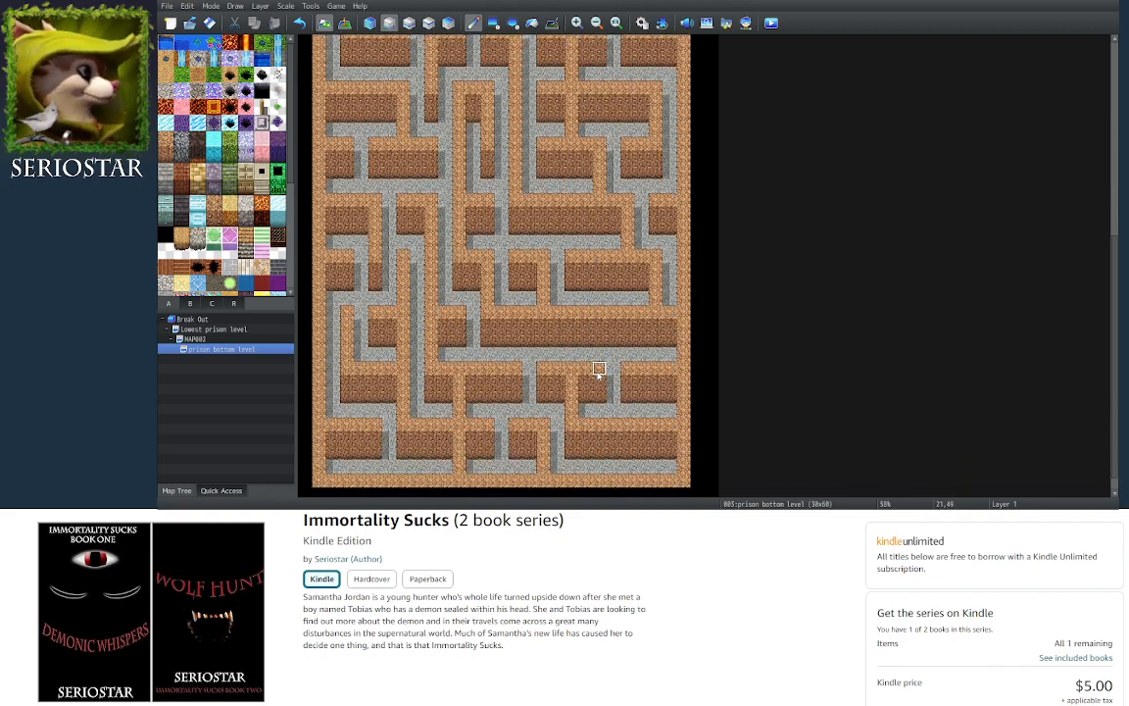
{"action": "scroll", "coordinate": [599, 373], "scroll_direction": "up", "scroll_amount": 8}
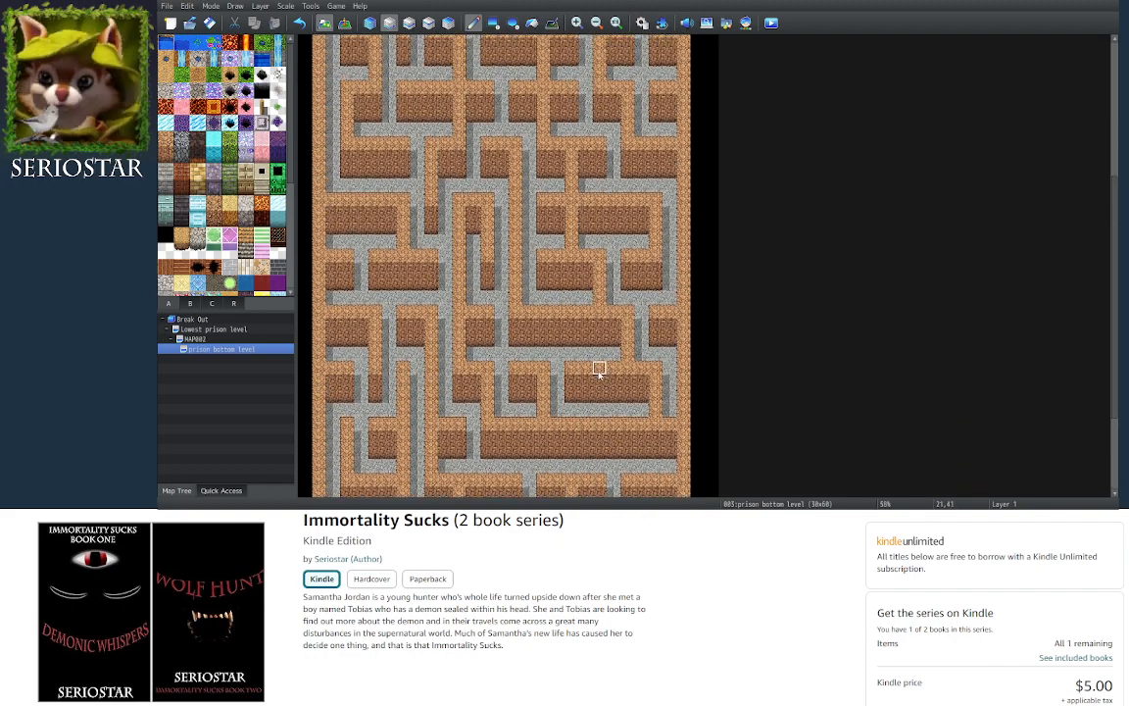
{"action": "scroll", "coordinate": [599, 374], "scroll_direction": "up", "scroll_amount": 3}
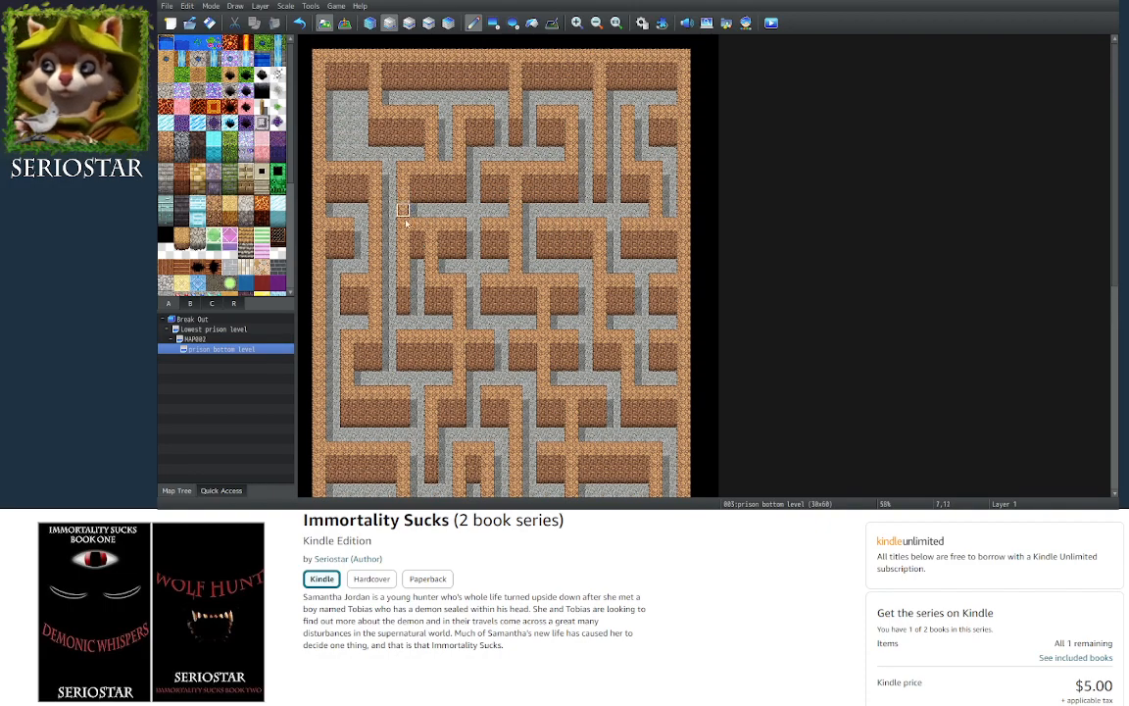
{"action": "scroll", "coordinate": [416, 380], "scroll_direction": "down", "scroll_amount": 3}
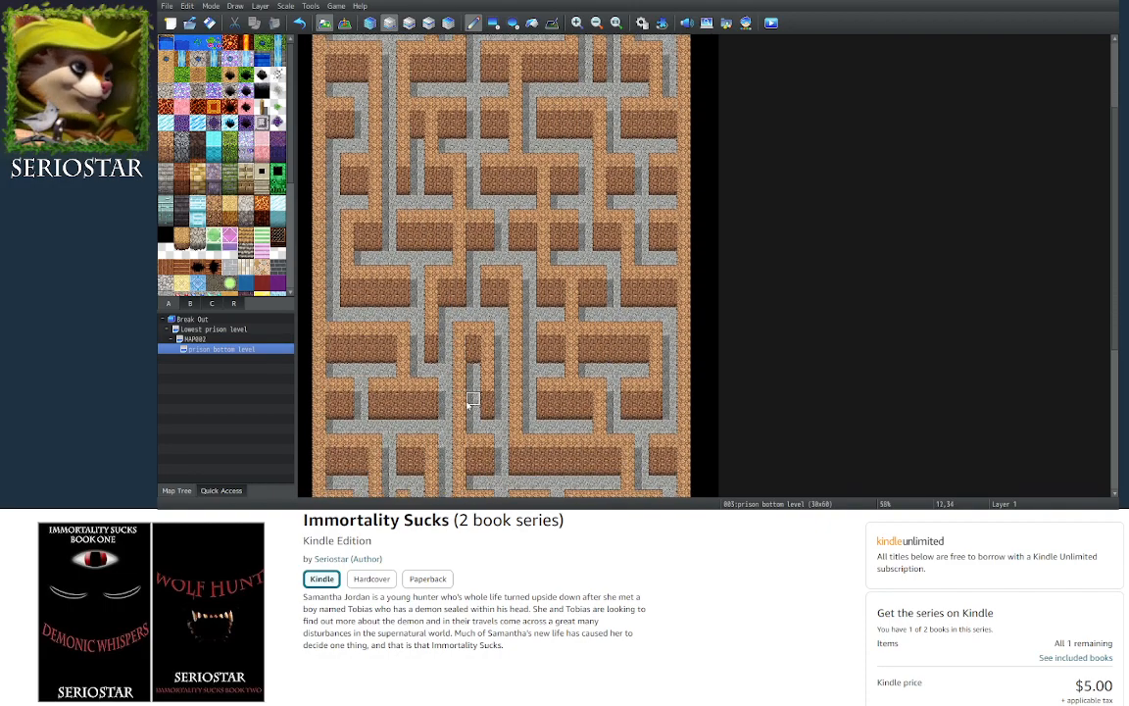
{"action": "scroll", "coordinate": [514, 396], "scroll_direction": "down", "scroll_amount": 6}
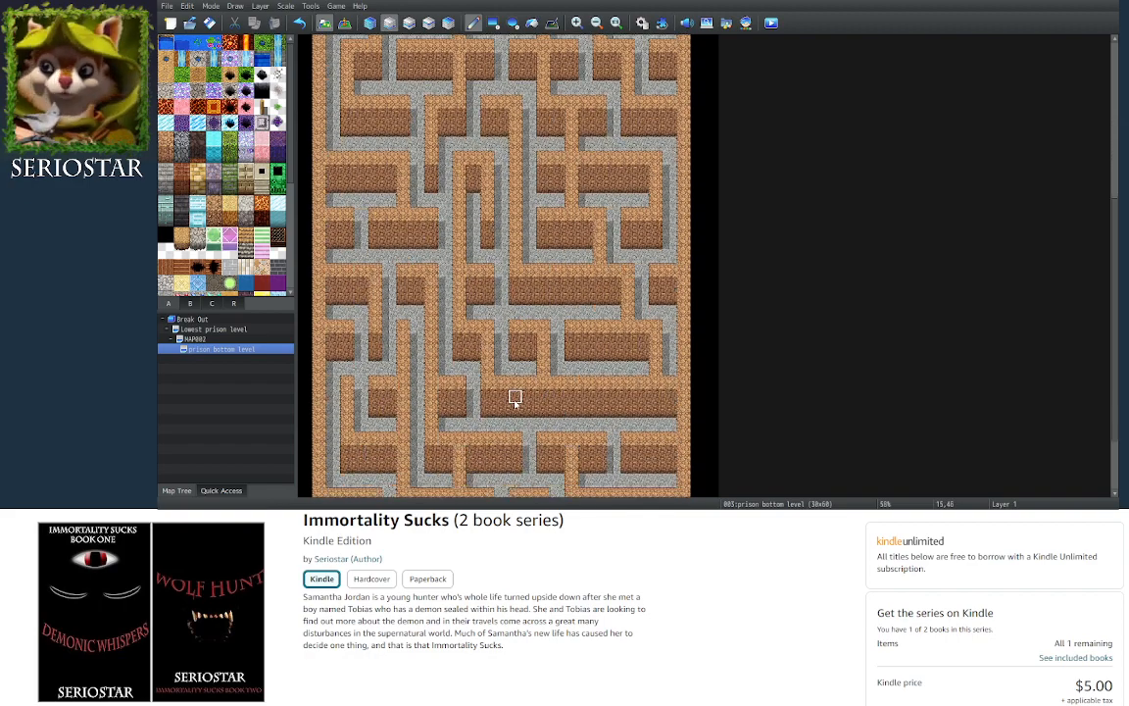
{"action": "scroll", "coordinate": [514, 402], "scroll_direction": "down", "scroll_amount": 2}
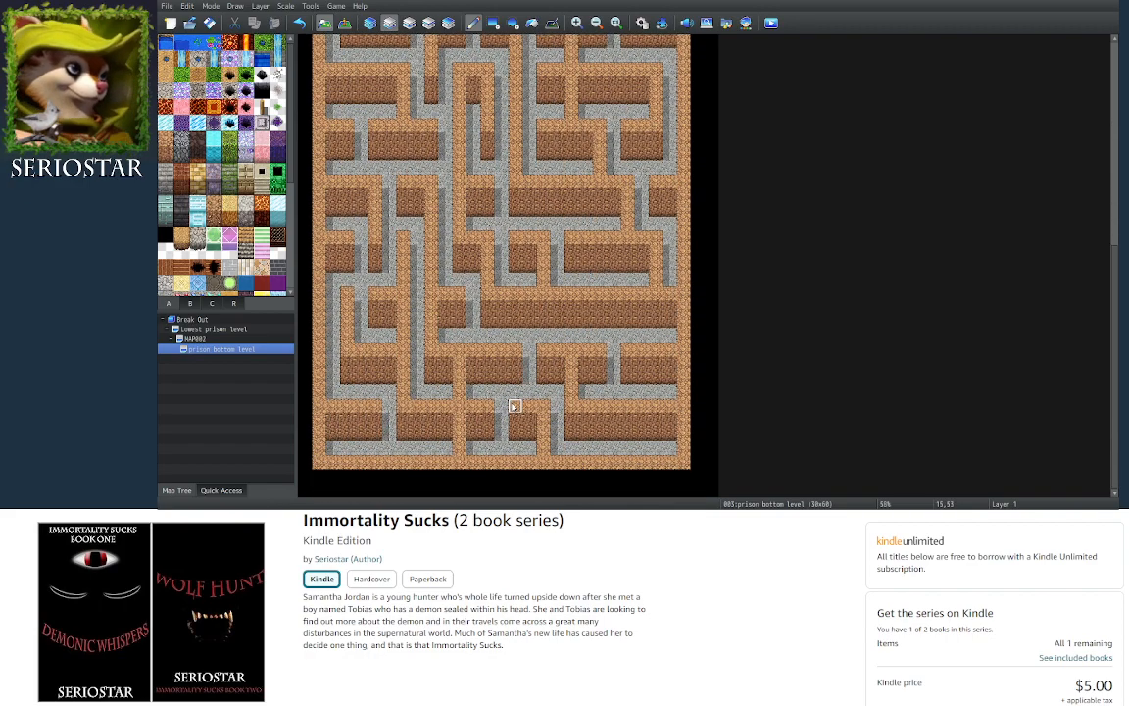
{"action": "scroll", "coordinate": [472, 306], "scroll_direction": "up", "scroll_amount": 2}
{"action": "scroll", "coordinate": [466, 302], "scroll_direction": "up", "scroll_amount": 5}
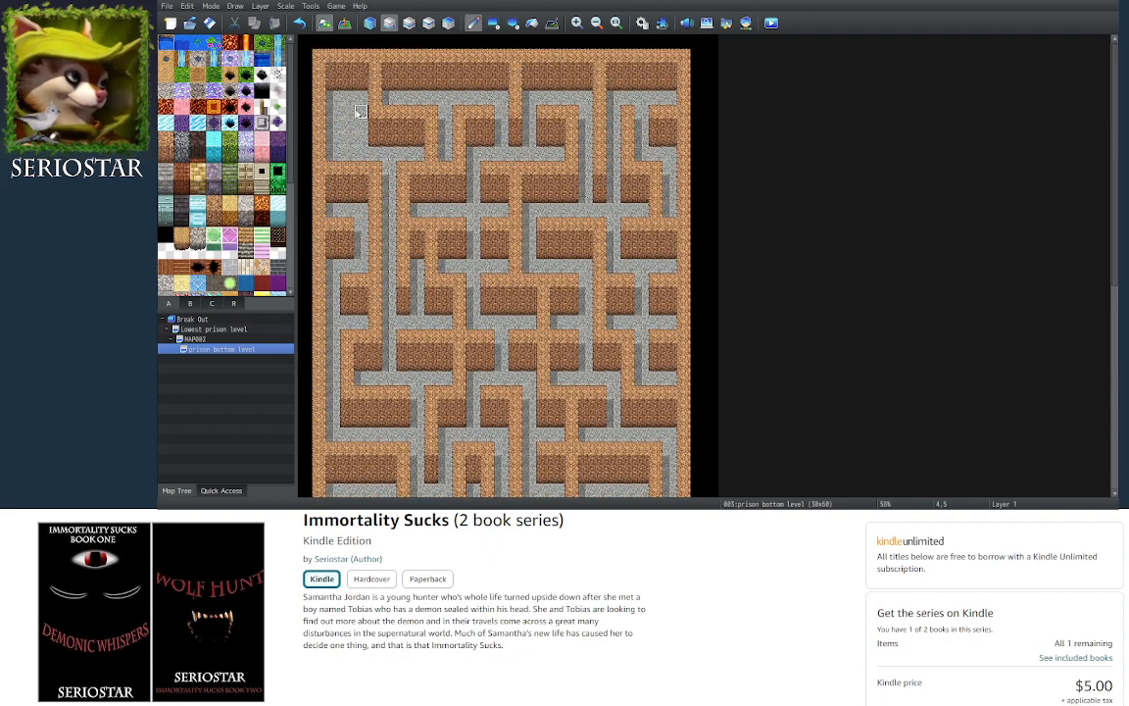
Set the player's starting position at 3,4 in the maze's northwest room and run a playtest
{"action": "left_click", "coordinate": [344, 22]}
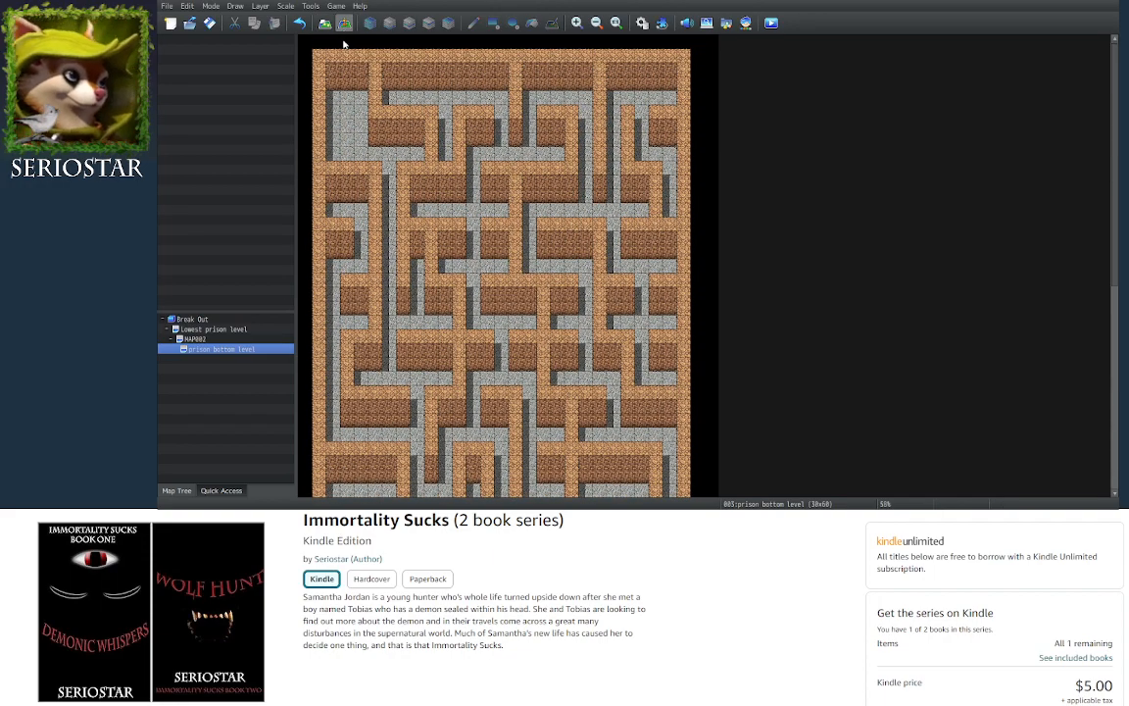
{"action": "left_click", "coordinate": [347, 100]}
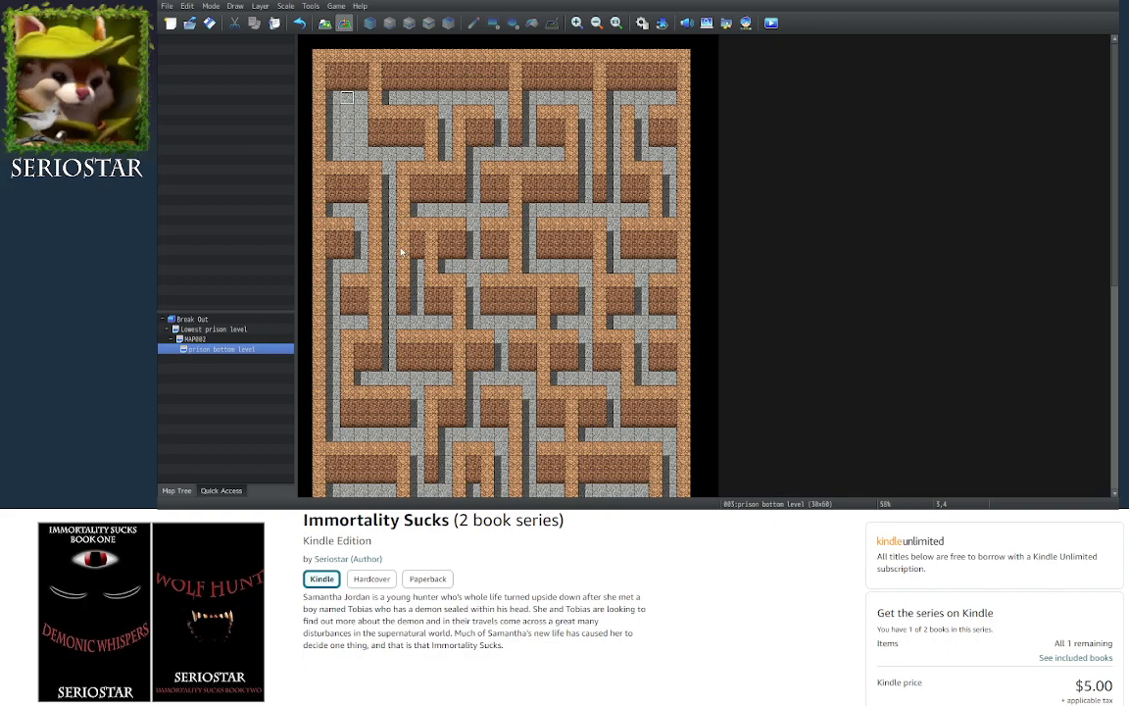
{"action": "left_click", "coordinate": [493, 253]}
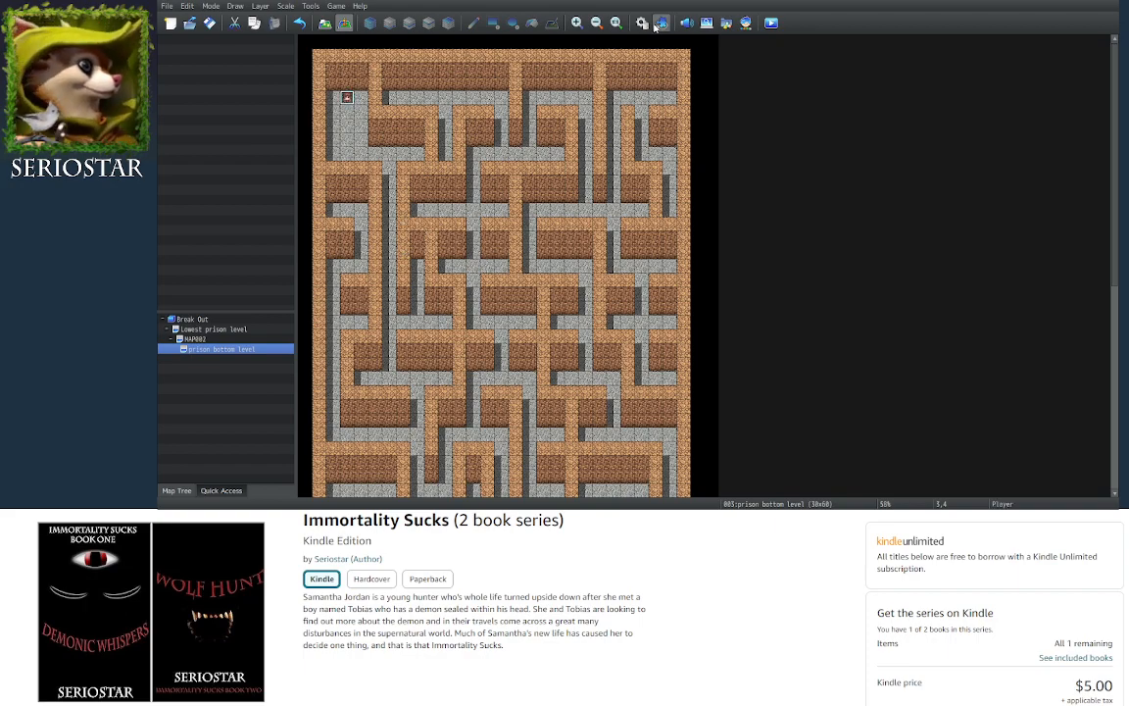
{"action": "left_click", "coordinate": [772, 25]}
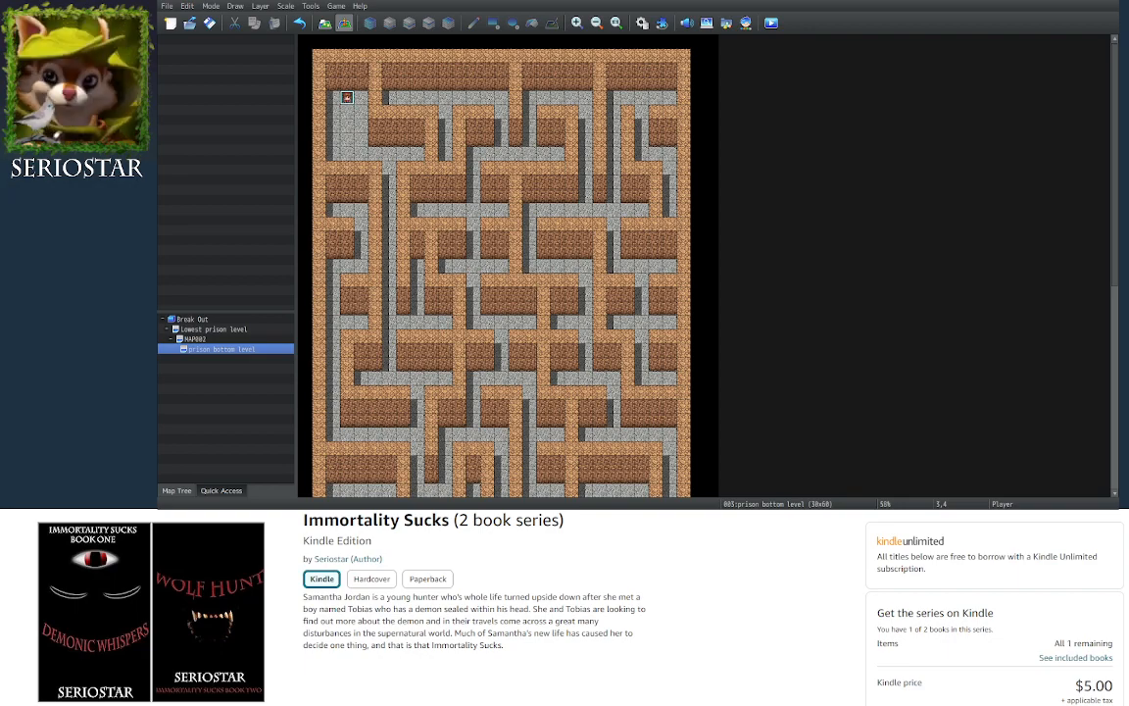
{"action": "left_click", "coordinate": [325, 28]}
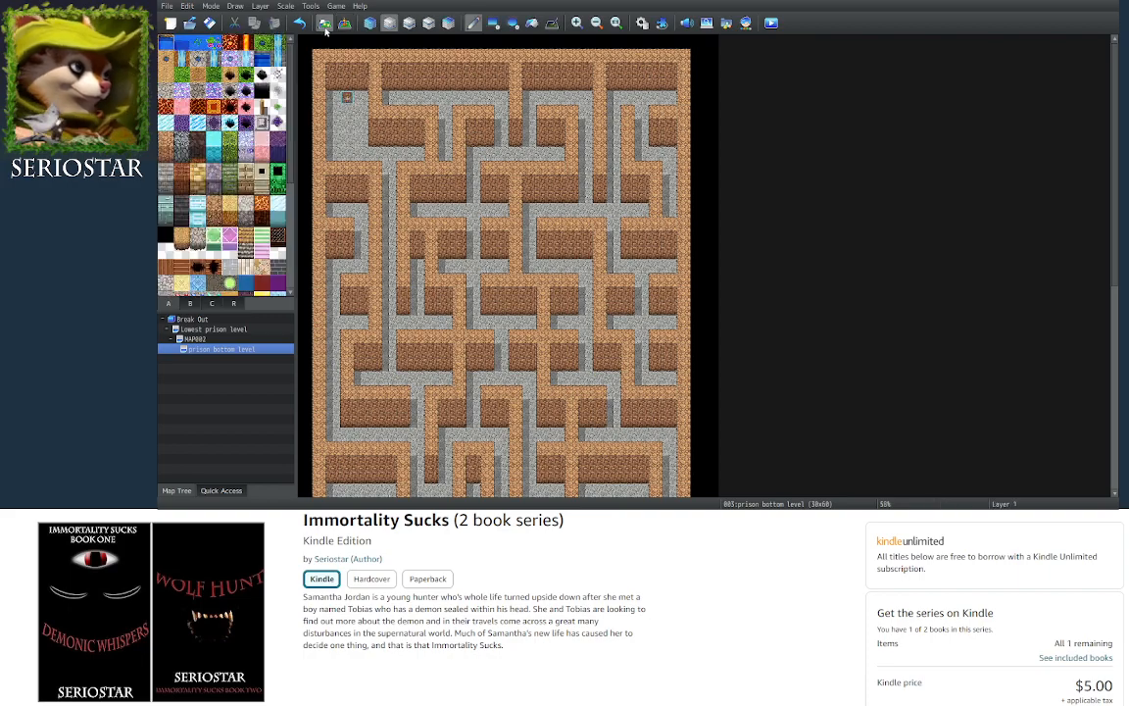
Refill the Lowest prison level map with a grey stone floor and dark brick walls using Flood Fill
{"action": "left_click", "coordinate": [213, 329]}
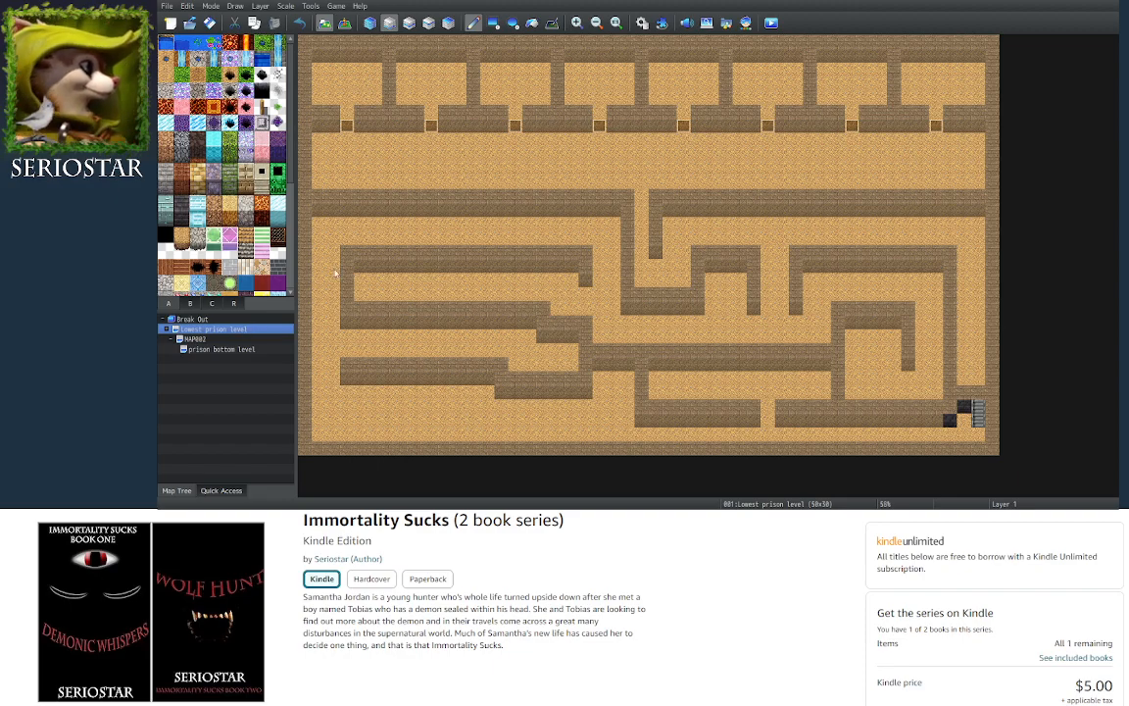
{"action": "left_click", "coordinate": [533, 22]}
{"action": "left_click", "coordinate": [514, 83]}
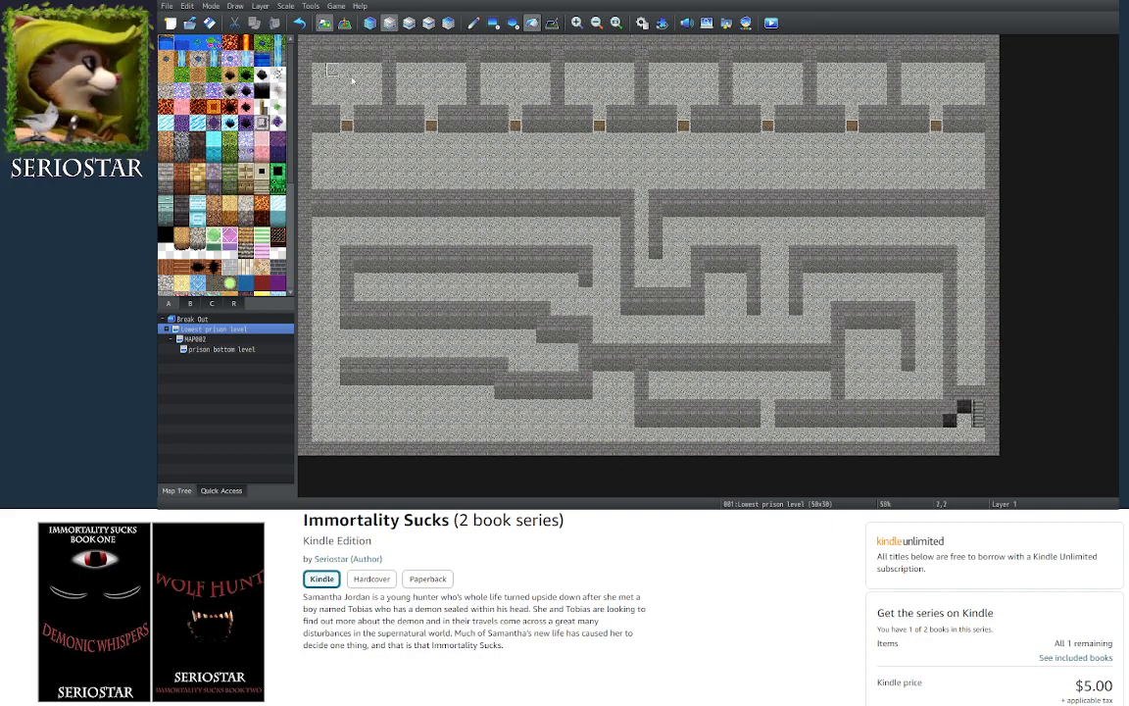
Set the player's starting position back to 3,3 in the first cell of the Lowest prison level map
{"action": "left_click", "coordinate": [345, 23]}
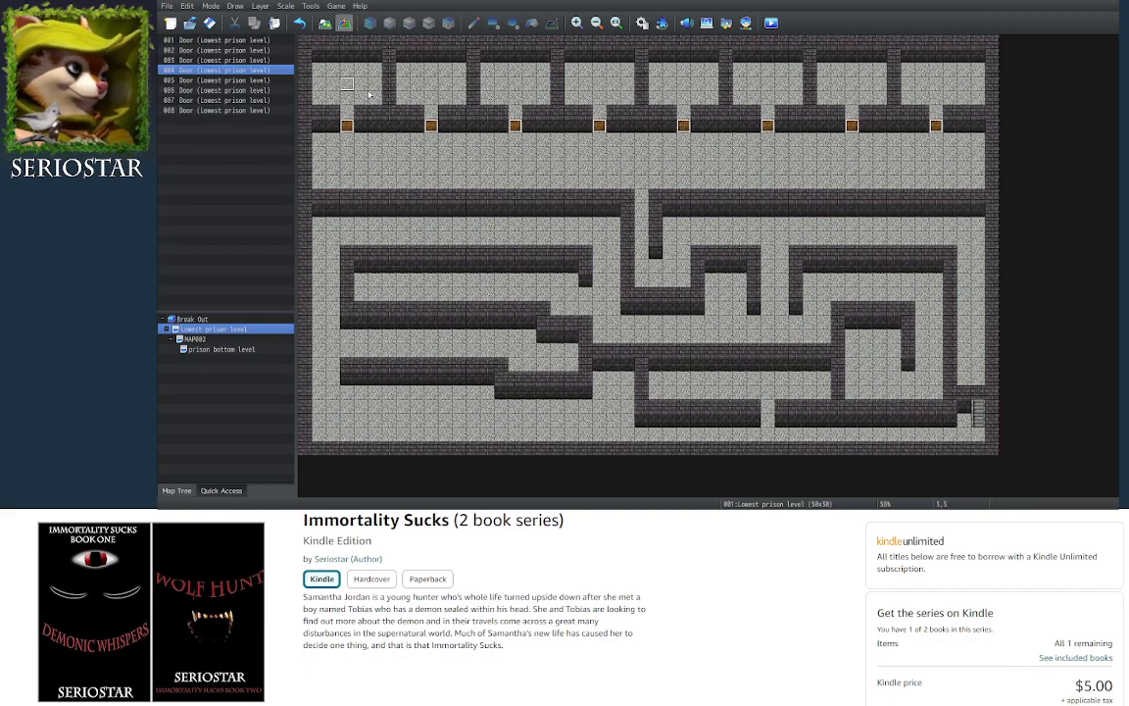
{"action": "left_click", "coordinate": [499, 240]}
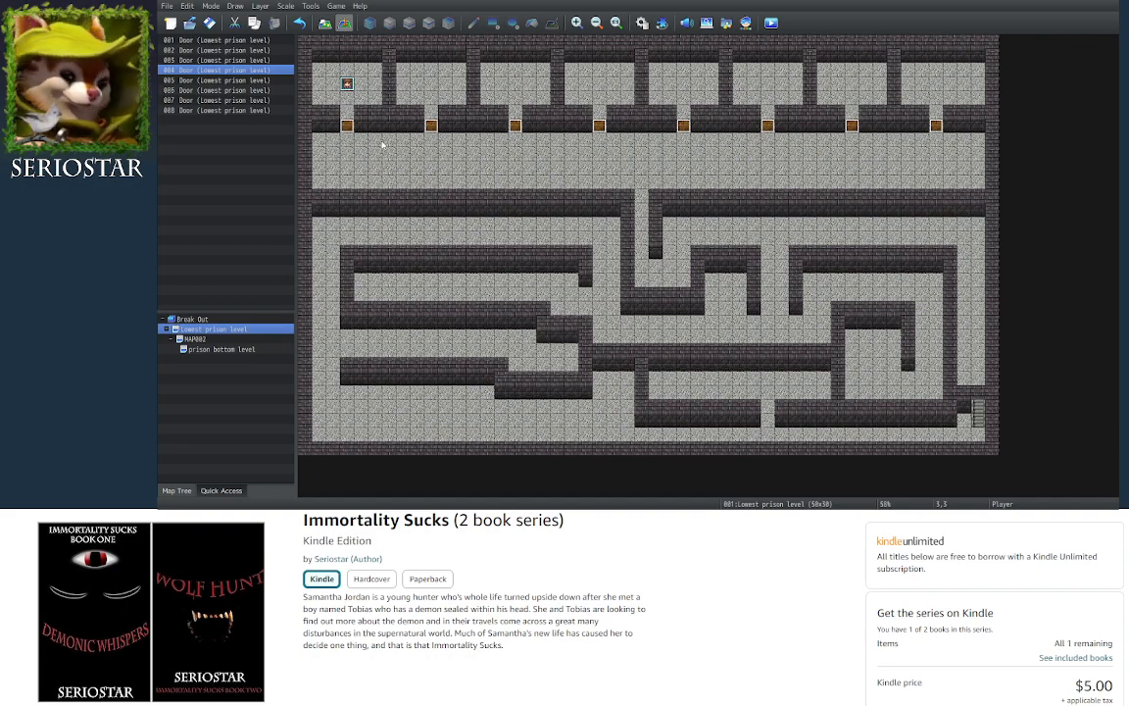
{"action": "left_click", "coordinate": [348, 127]}
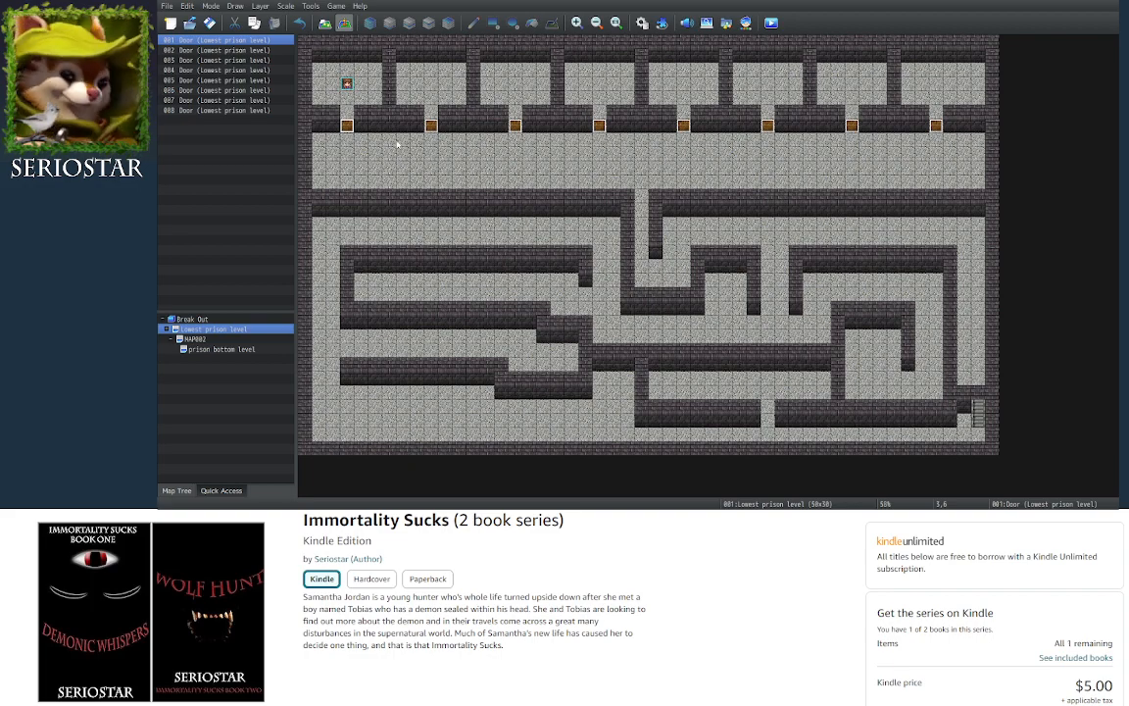
{"action": "left_click", "coordinate": [372, 73]}
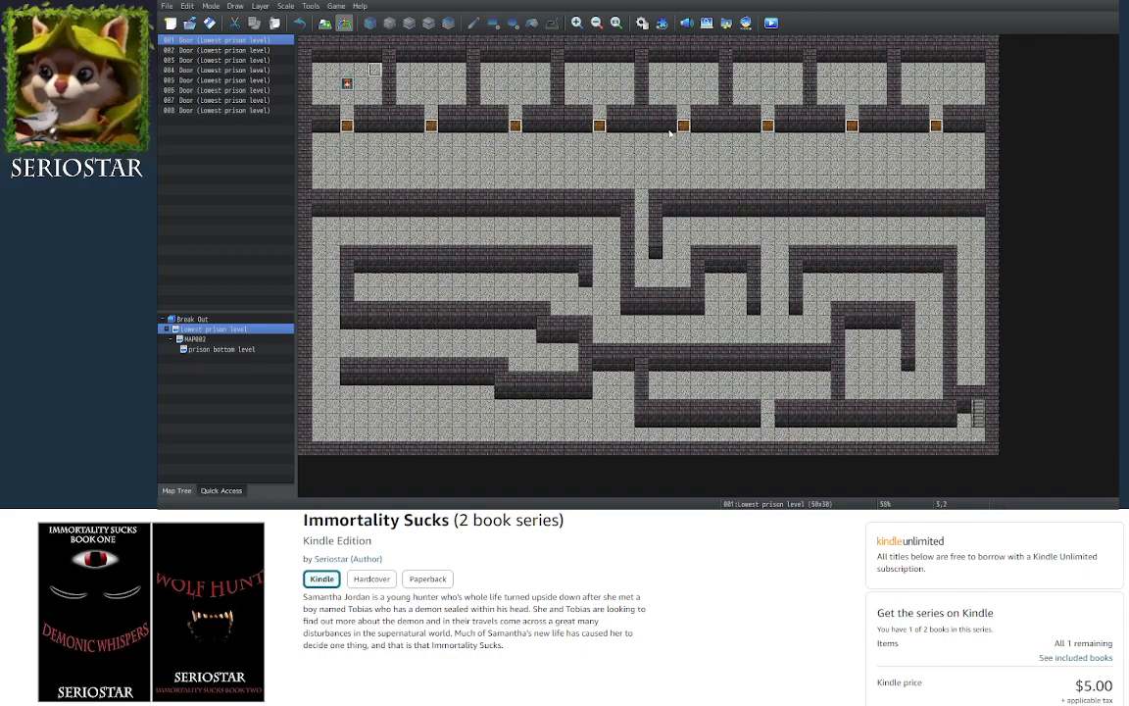
Delete all eight door events from the cell doorways of the Lowest prison level map
{"action": "left_click", "coordinate": [347, 126]}
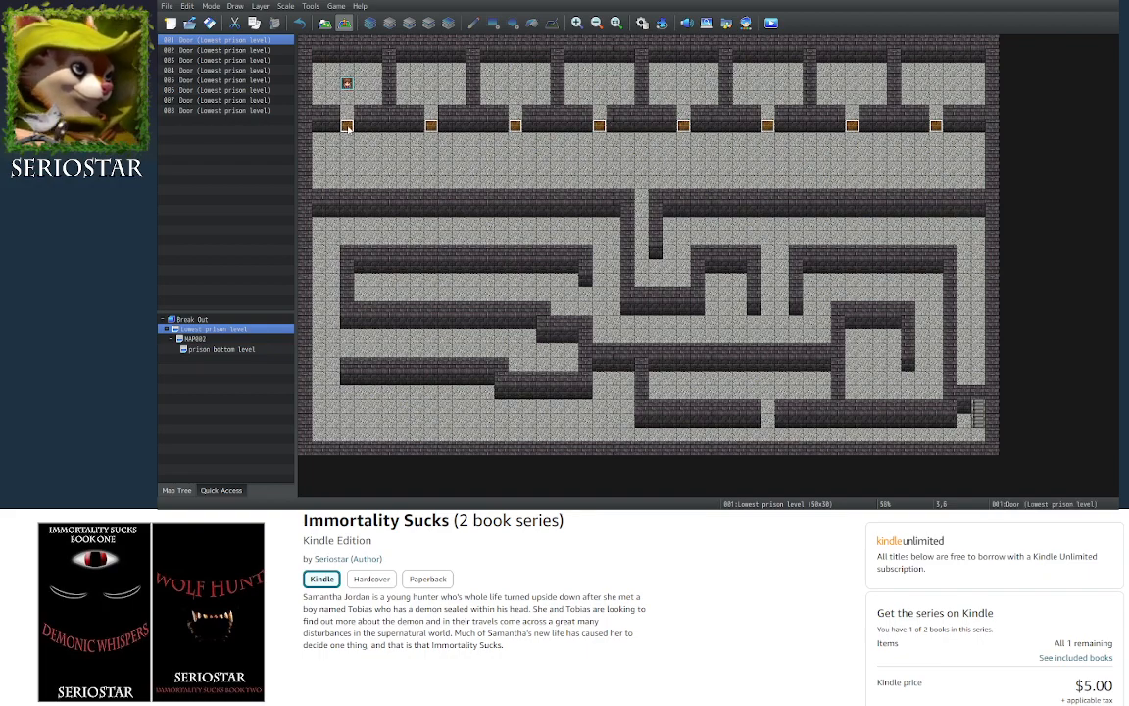
{"action": "key", "text": "Delete"}
{"action": "left_click", "coordinate": [431, 126]}
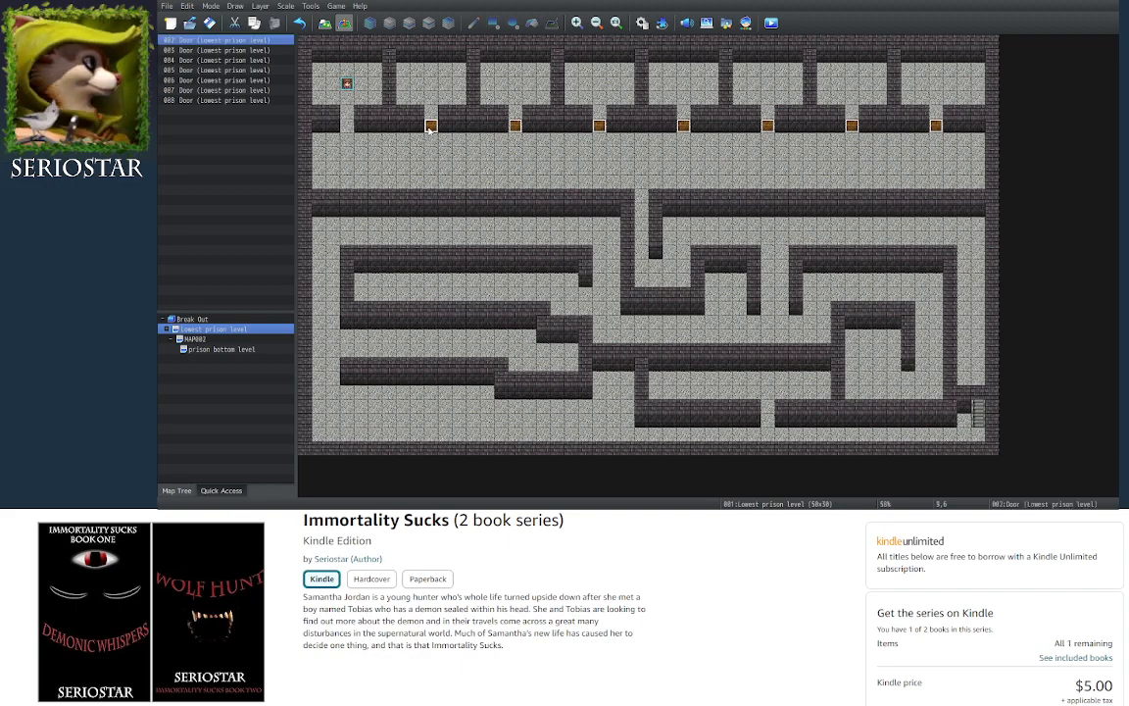
{"action": "key", "text": "Delete"}
{"action": "left_click", "coordinate": [515, 127]}
{"action": "key", "text": "Delete"}
{"action": "left_click", "coordinate": [599, 126]}
{"action": "key", "text": "Delete"}
{"action": "left_click", "coordinate": [695, 127]}
{"action": "left_click", "coordinate": [690, 127]}
{"action": "key", "text": "Delete"}
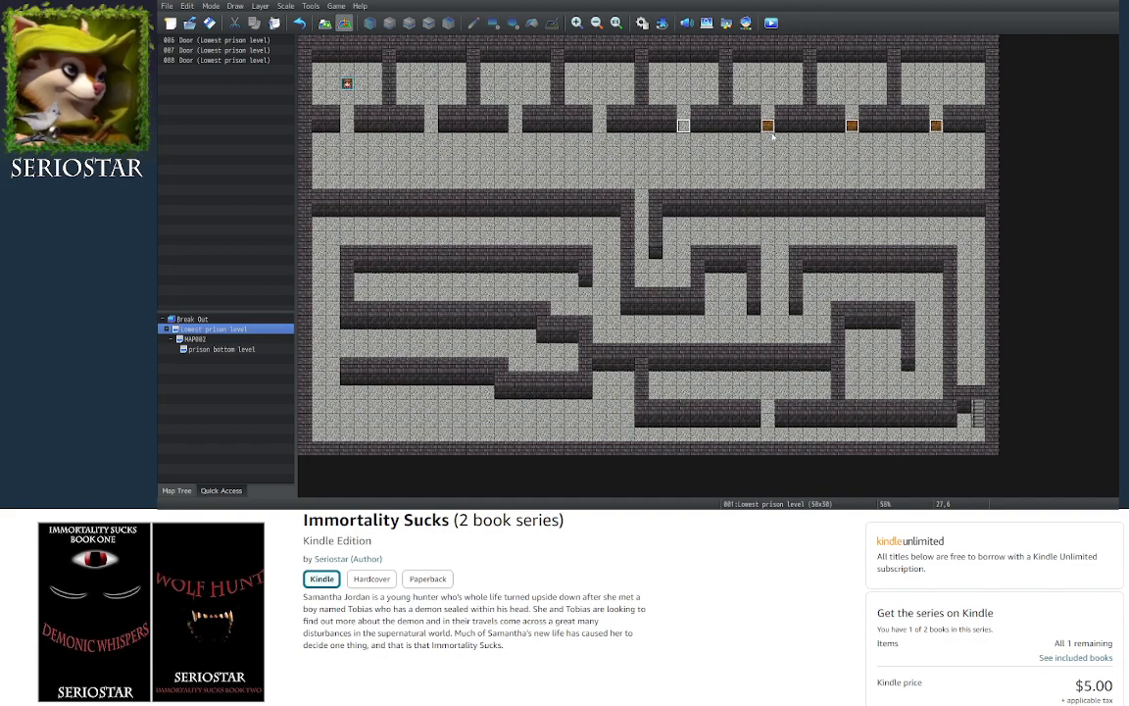
{"action": "left_click", "coordinate": [768, 126]}
{"action": "key", "text": "Delete"}
{"action": "left_click", "coordinate": [848, 128]}
{"action": "key", "text": "Delete"}
{"action": "left_click", "coordinate": [934, 127]}
{"action": "key", "text": "Delete"}
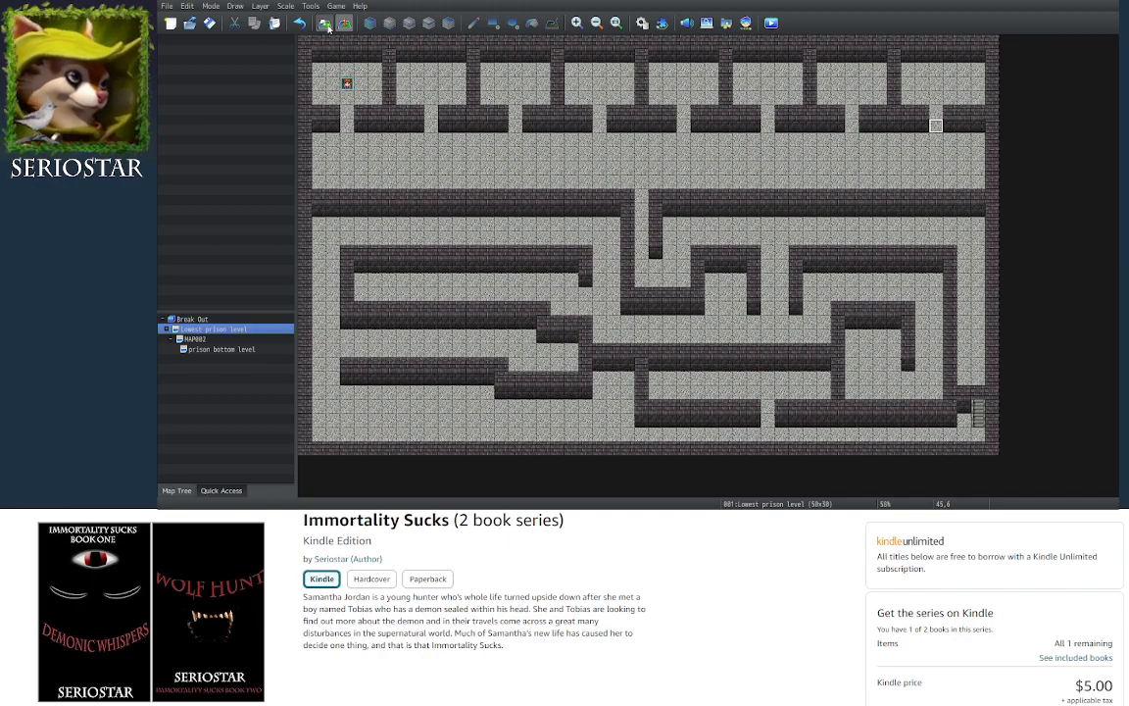
Undo a stray flood fill on the outer wall and copy the Lowest prison level layout as a pencil tile selection on the automatic layer
{"action": "key", "text": "F5"}
{"action": "left_click", "coordinate": [370, 30]}
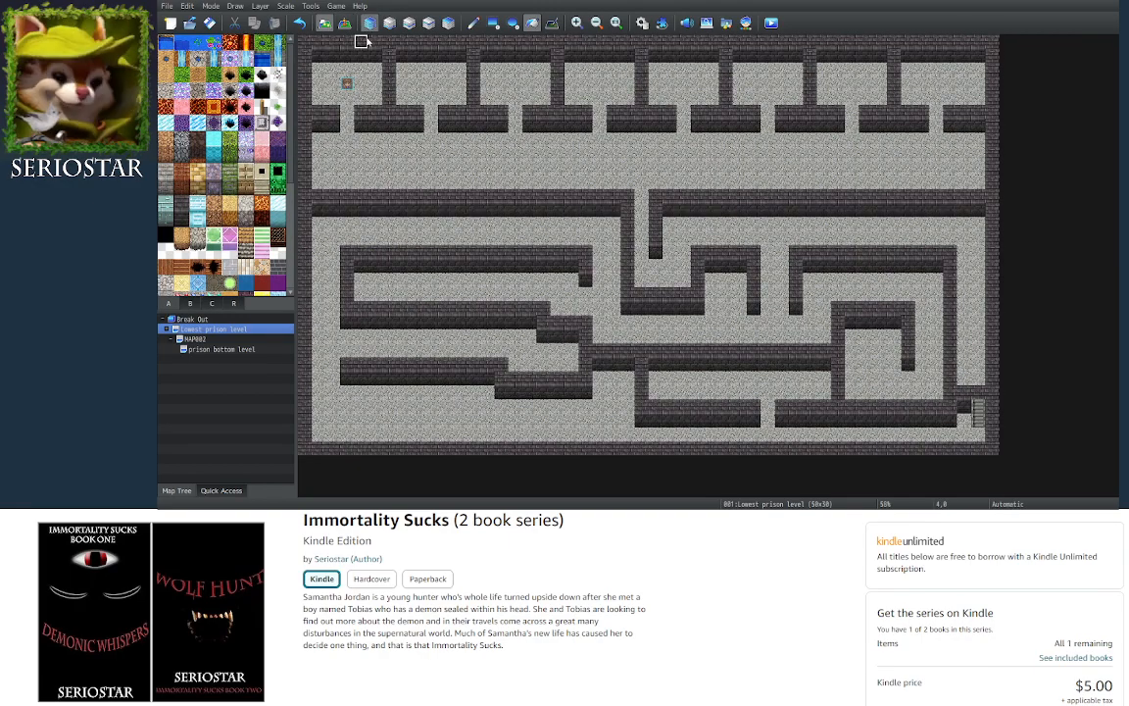
{"action": "left_click", "coordinate": [305, 42]}
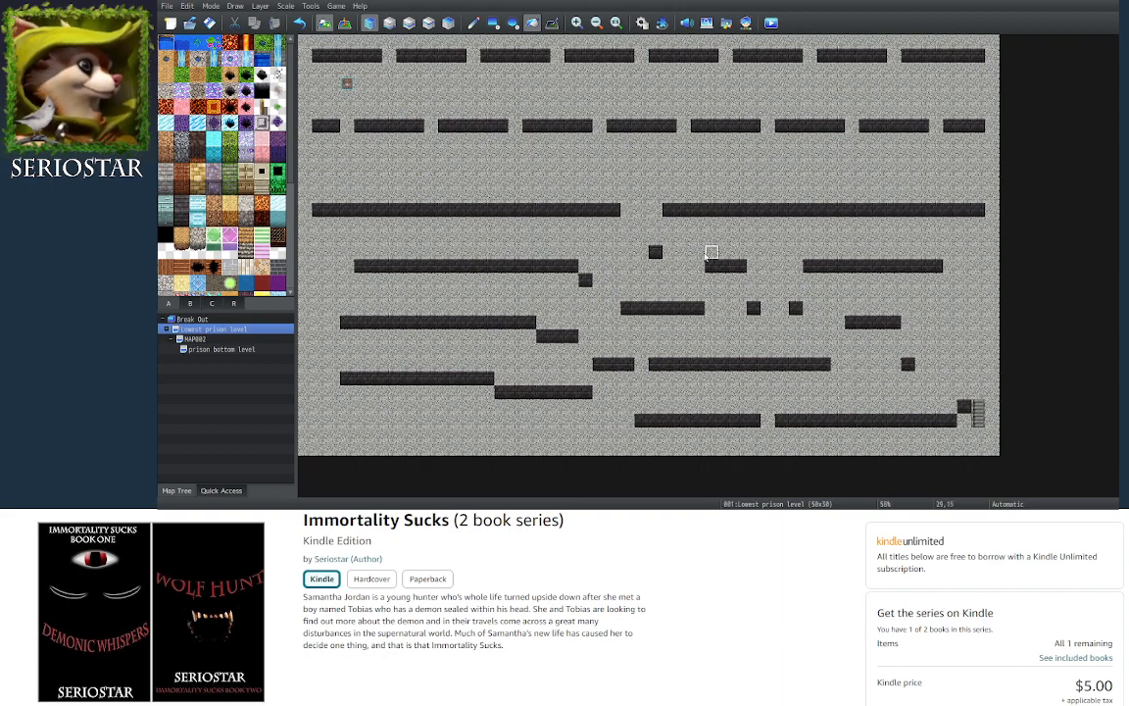
{"action": "key", "text": "ctrl+z"}
{"action": "left_click", "coordinate": [475, 24]}
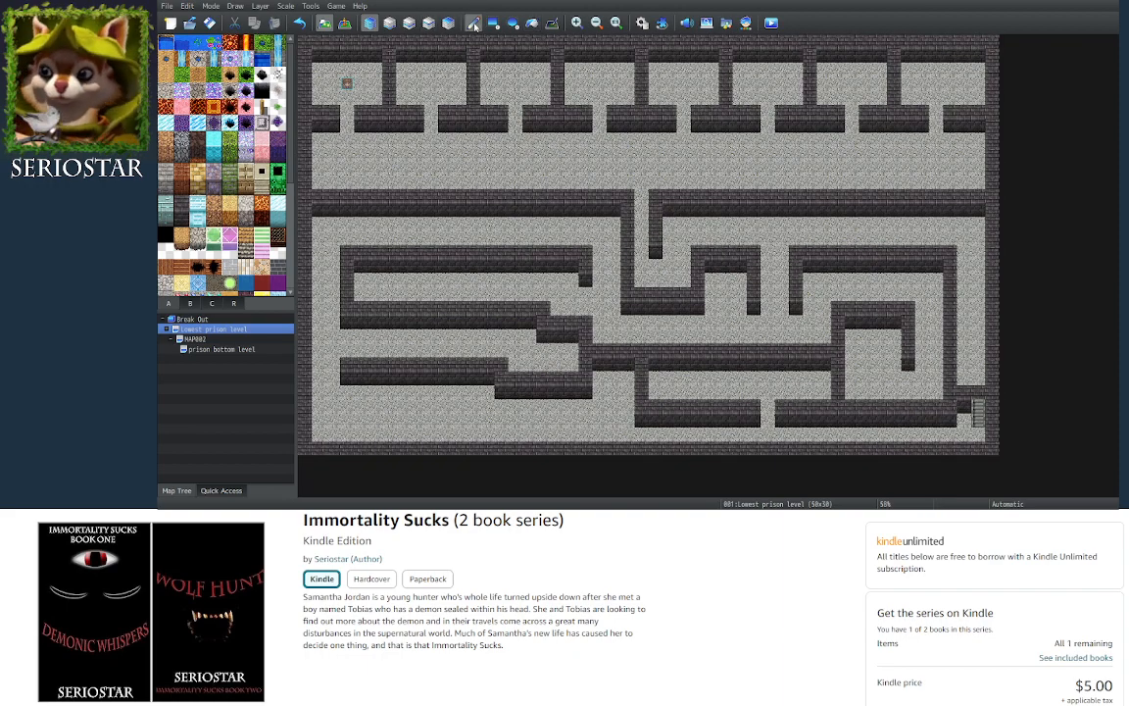
{"action": "mouse_move", "coordinate": [304, 44]}
{"action": "right_mouse_down"}
{"action": "mouse_move", "coordinate": [850, 341]}
{"action": "mouse_move", "coordinate": [959, 439]}
{"action": "mouse_move", "coordinate": [983, 442]}
{"action": "right_mouse_up"}
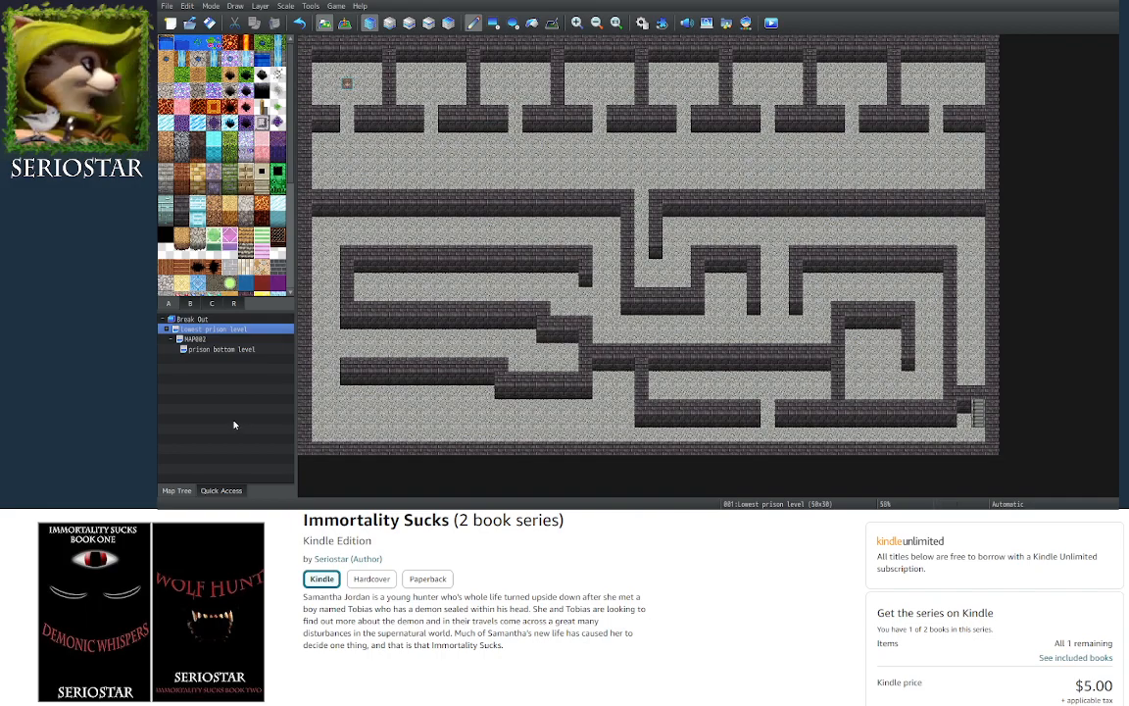
Create a new map directly under Break Out and match its 50x30 size and tileset to the Lowest prison level map
{"action": "left_click", "coordinate": [192, 319]}
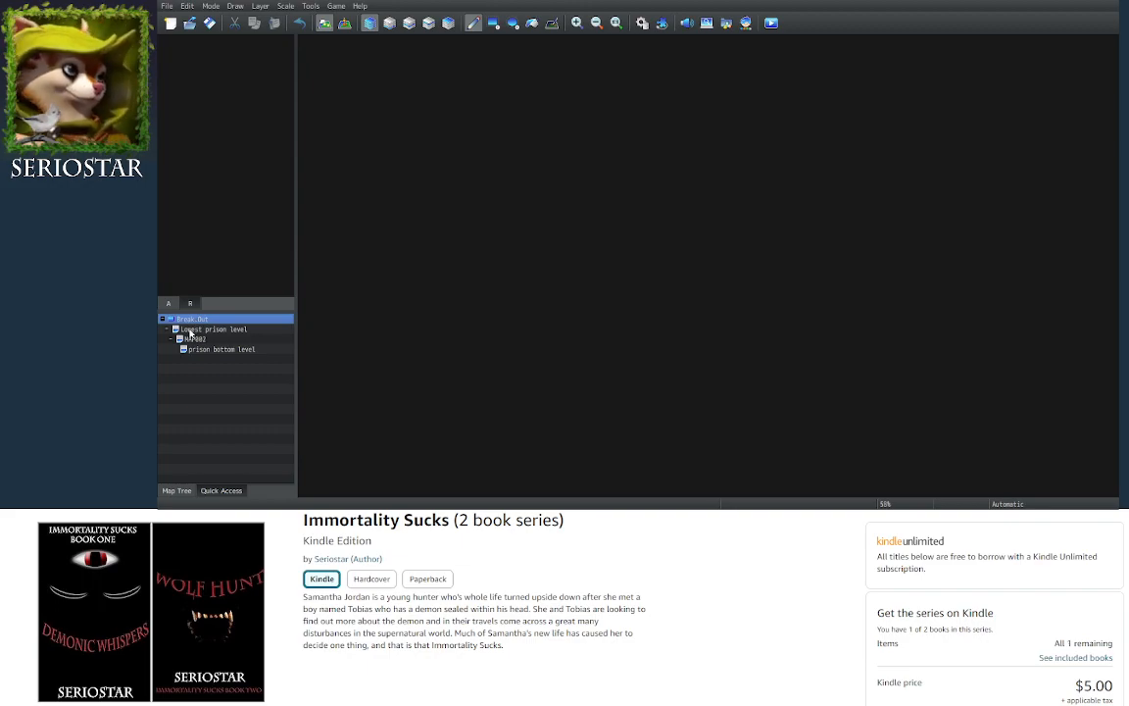
{"action": "left_click", "coordinate": [191, 330]}
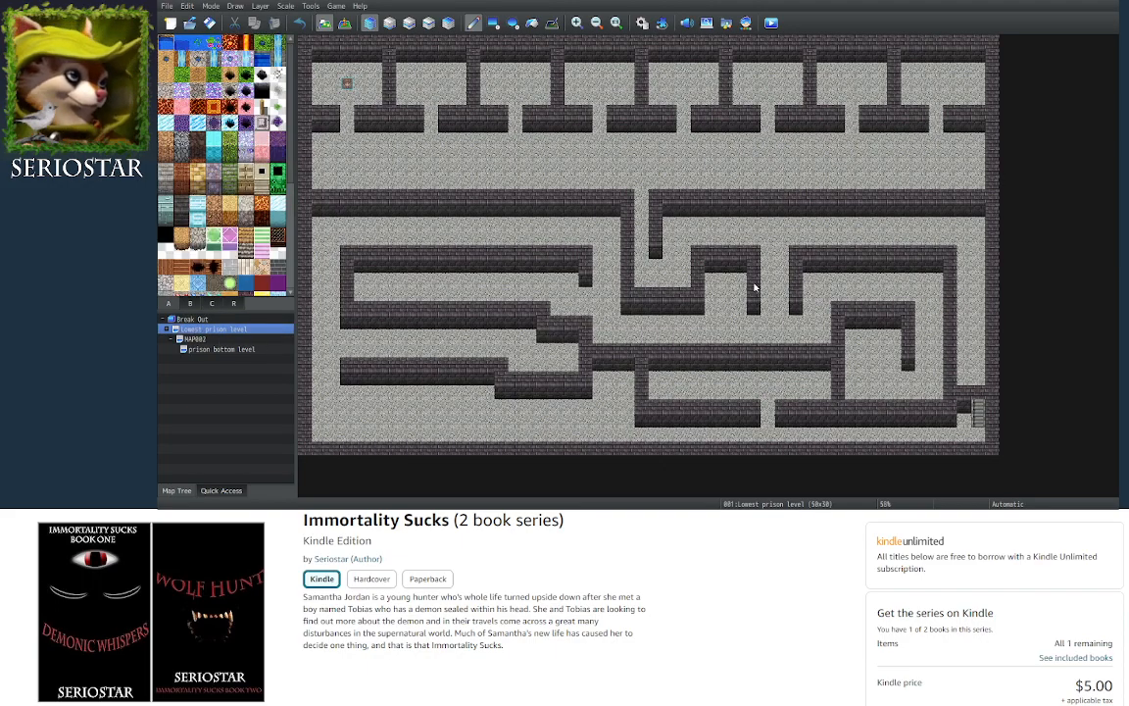
{"action": "left_click", "coordinate": [188, 320]}
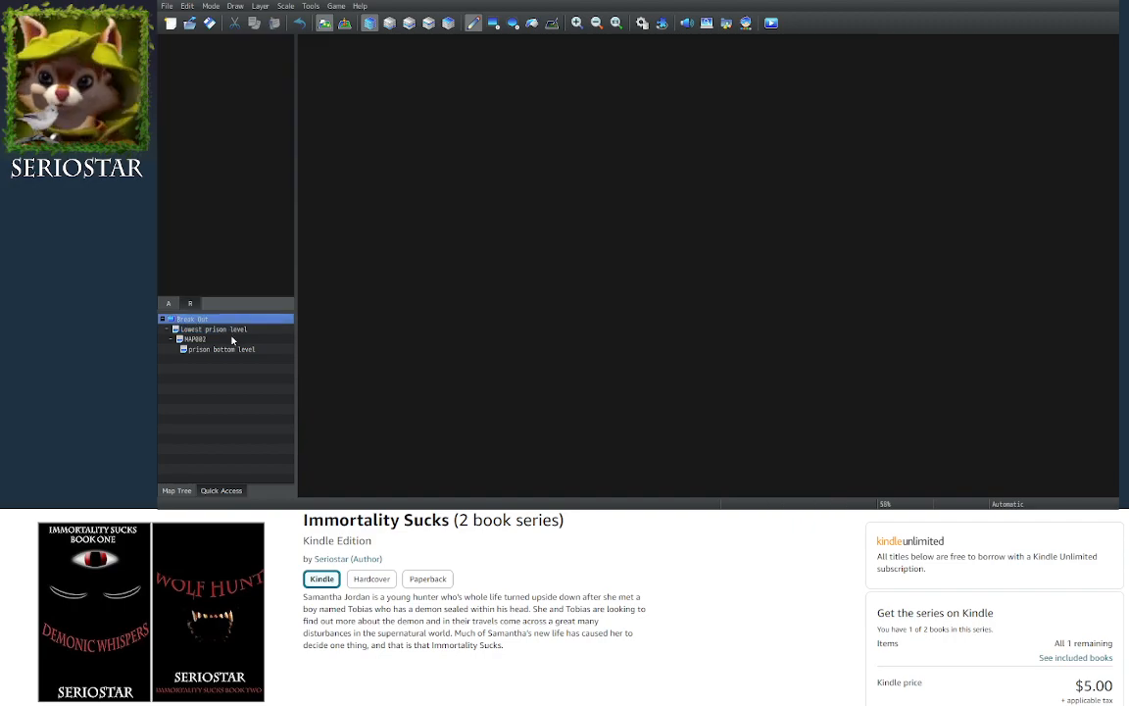
{"action": "left_click", "coordinate": [776, 393]}
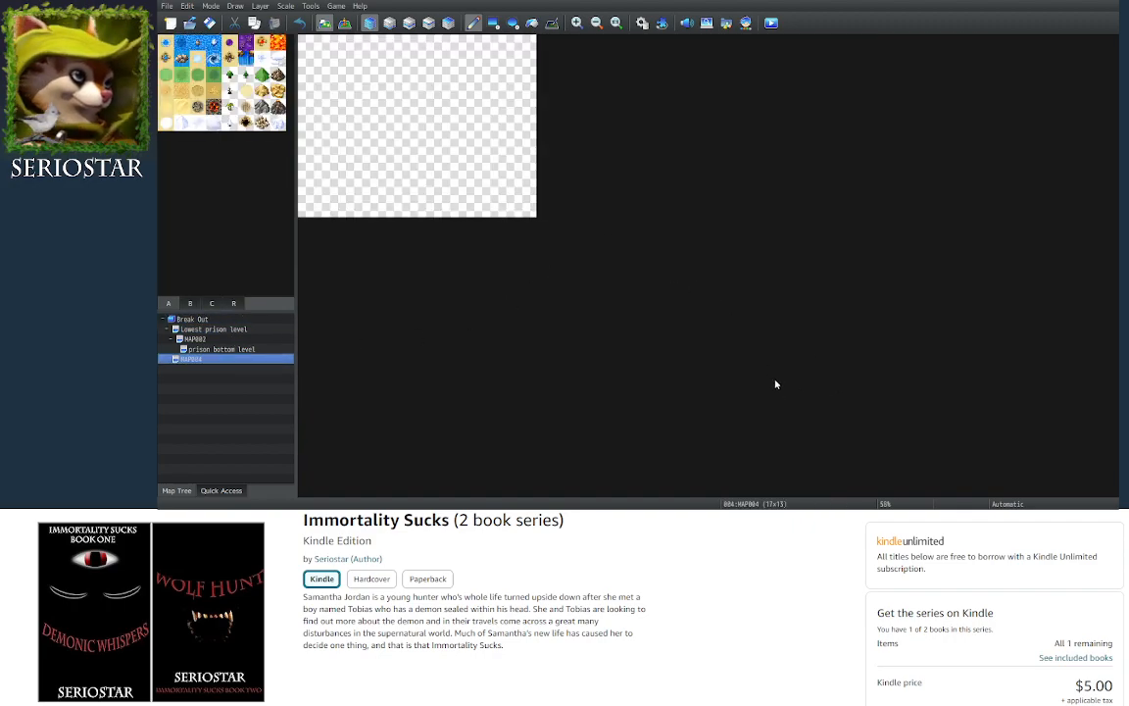
{"action": "left_click", "coordinate": [214, 350]}
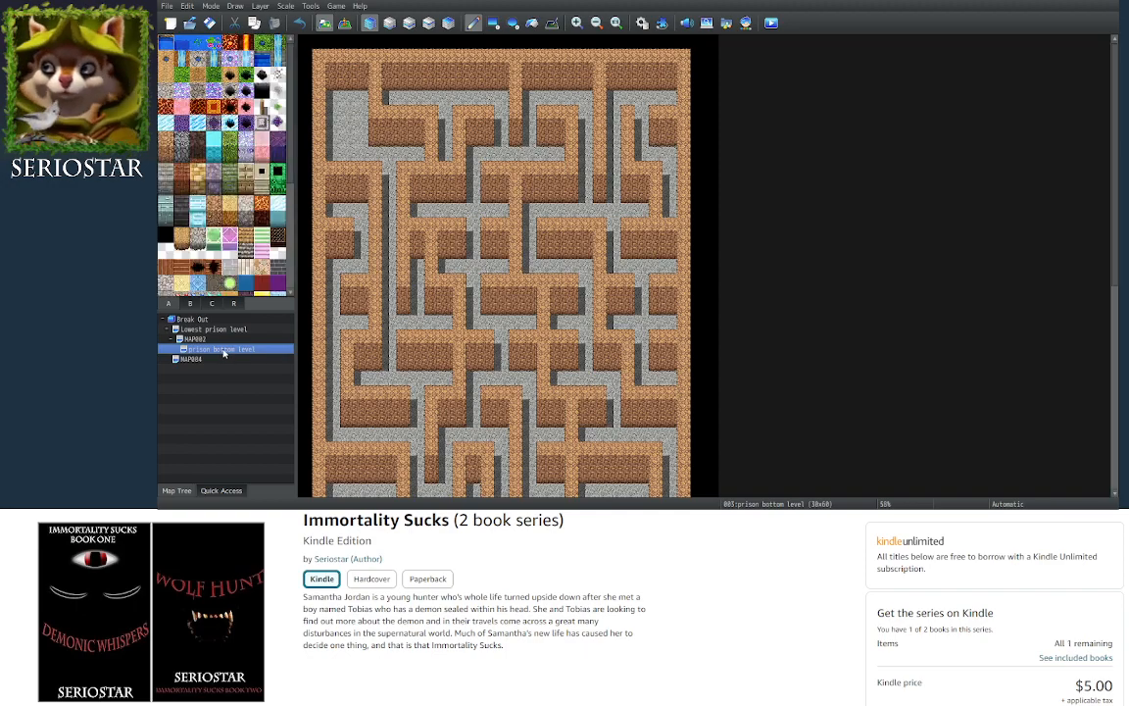
{"action": "left_click", "coordinate": [186, 359]}
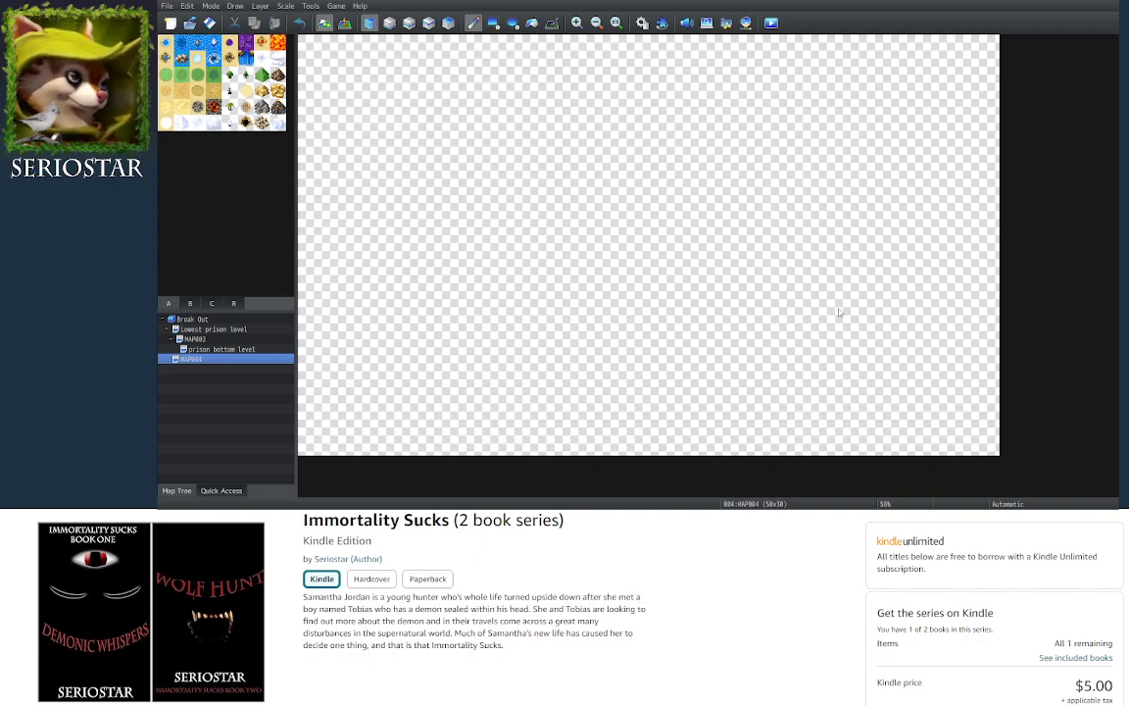
{"action": "left_click", "coordinate": [780, 401]}
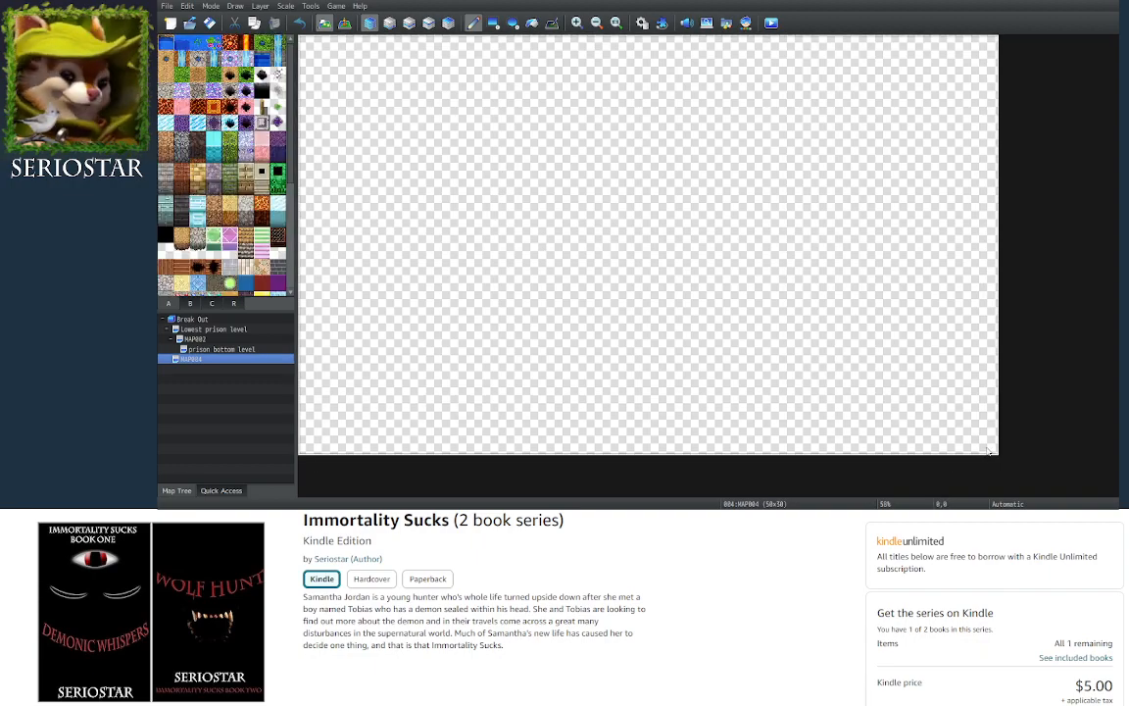
Stamp the copied prison layout over the whole MAP004 map and set the player's starting position to 3,4 in the first cell
{"action": "left_click", "coordinate": [989, 450]}
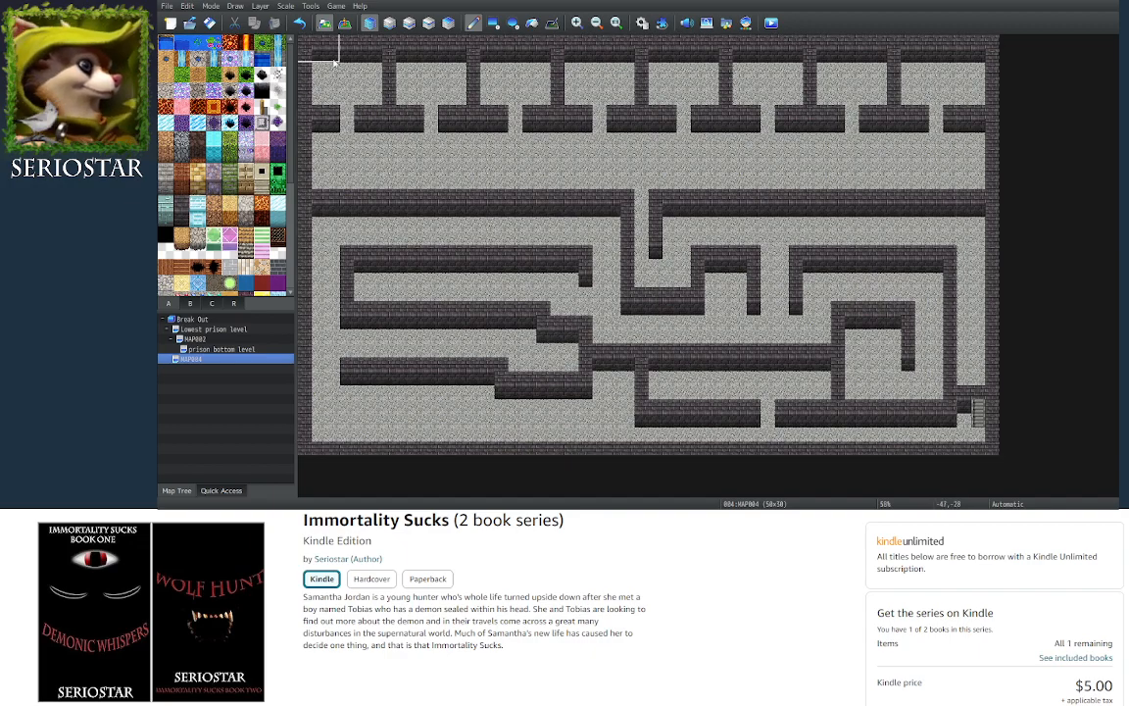
{"action": "key", "text": "F6"}
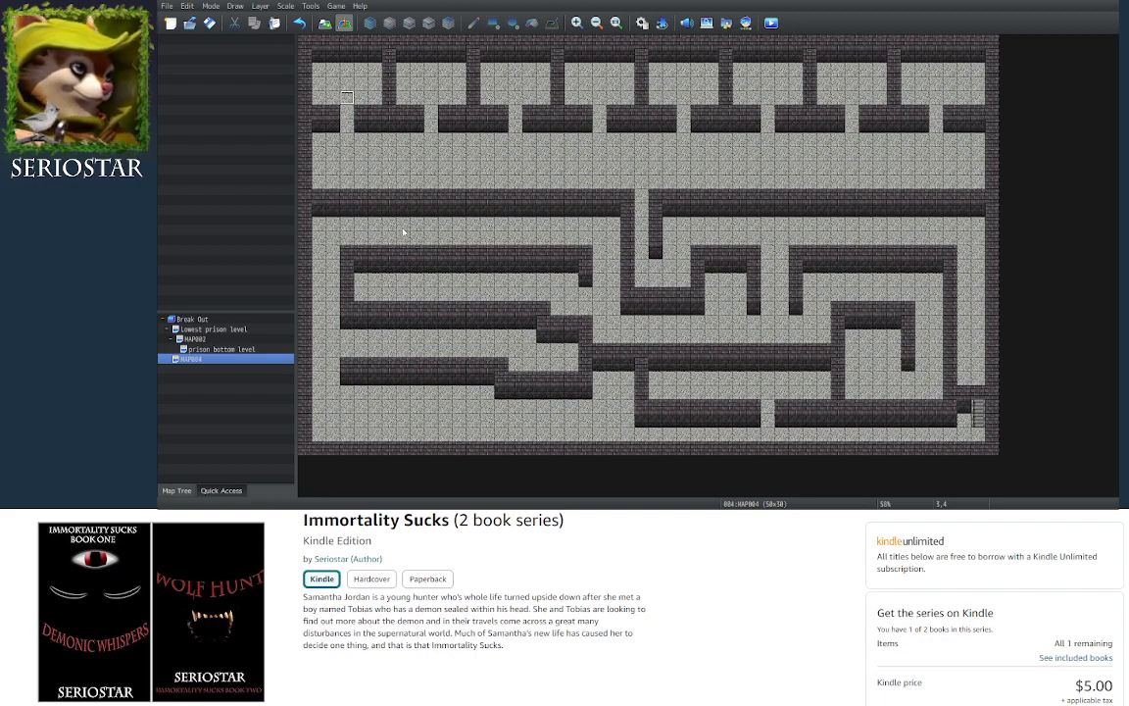
{"action": "left_click", "coordinate": [500, 248]}
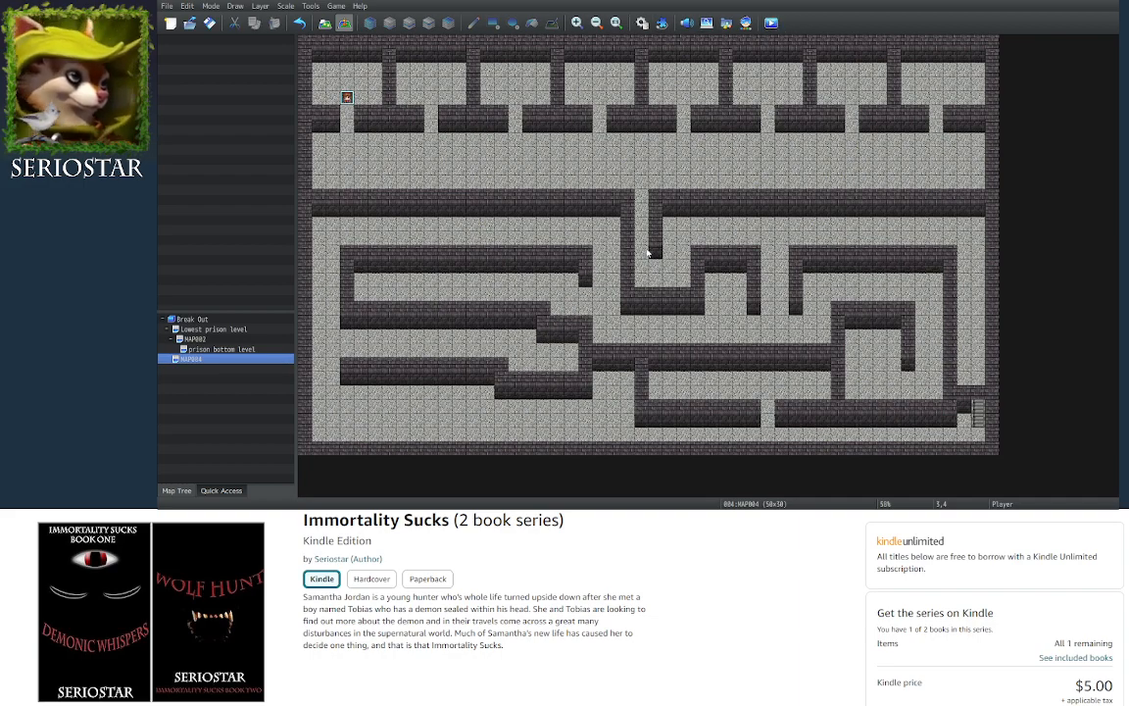
Save the project, remove the player's starting position from MAP004, and delete that map
{"action": "key", "text": "ctrl+s"}
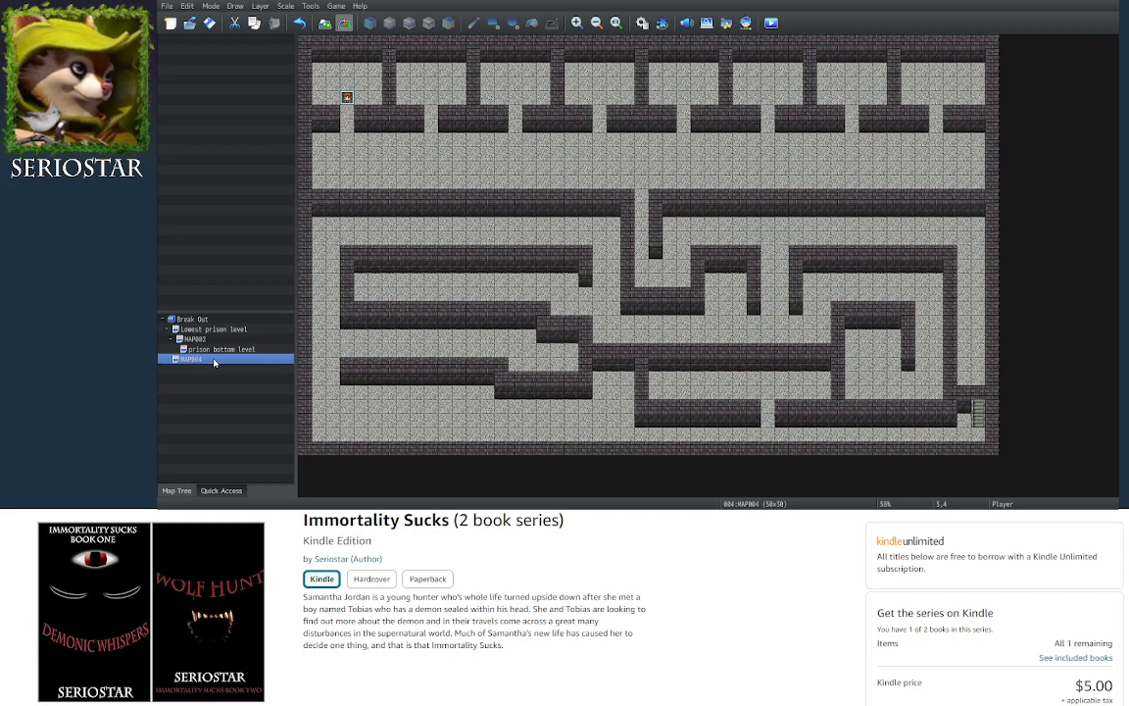
{"action": "key", "text": "Delete"}
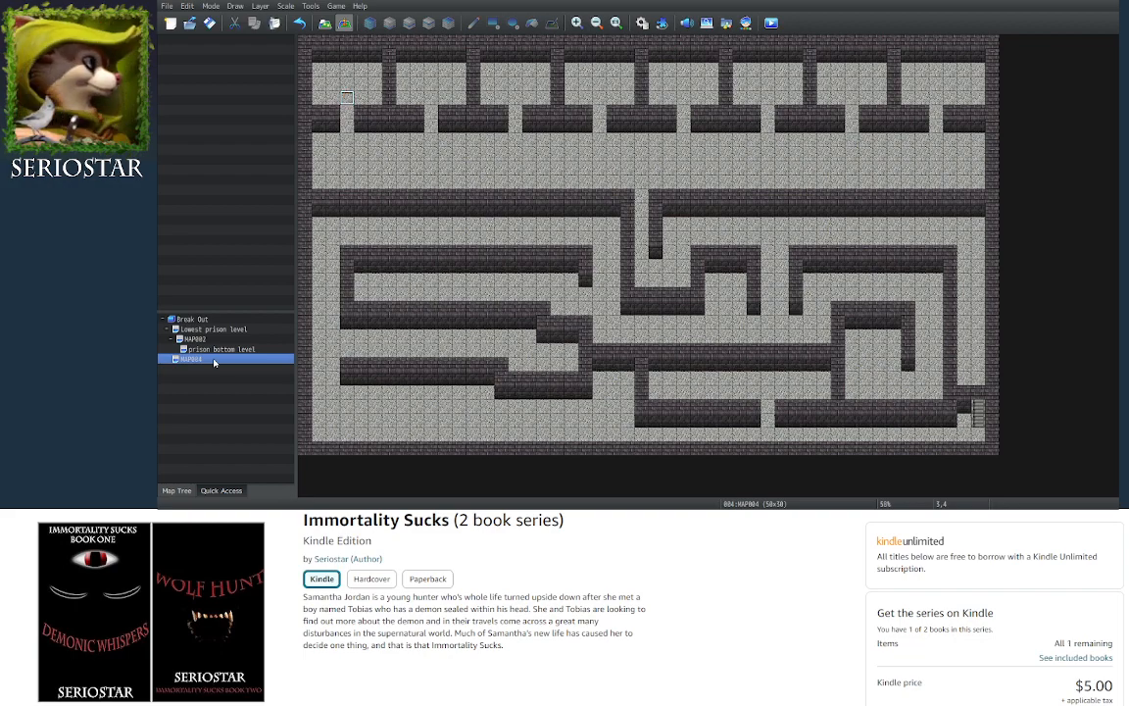
{"action": "left_click", "coordinate": [206, 362]}
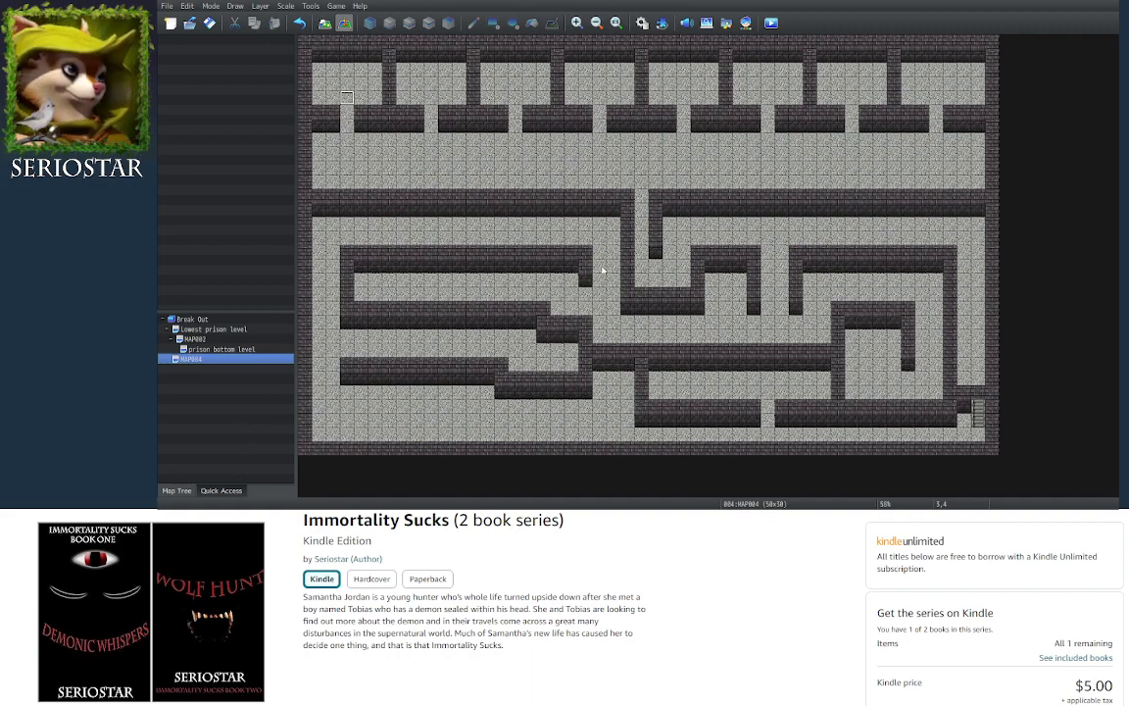
Set the player's starting position to 3,5 in the upper-left room of the prison bottom level maze
{"action": "left_click", "coordinate": [220, 349]}
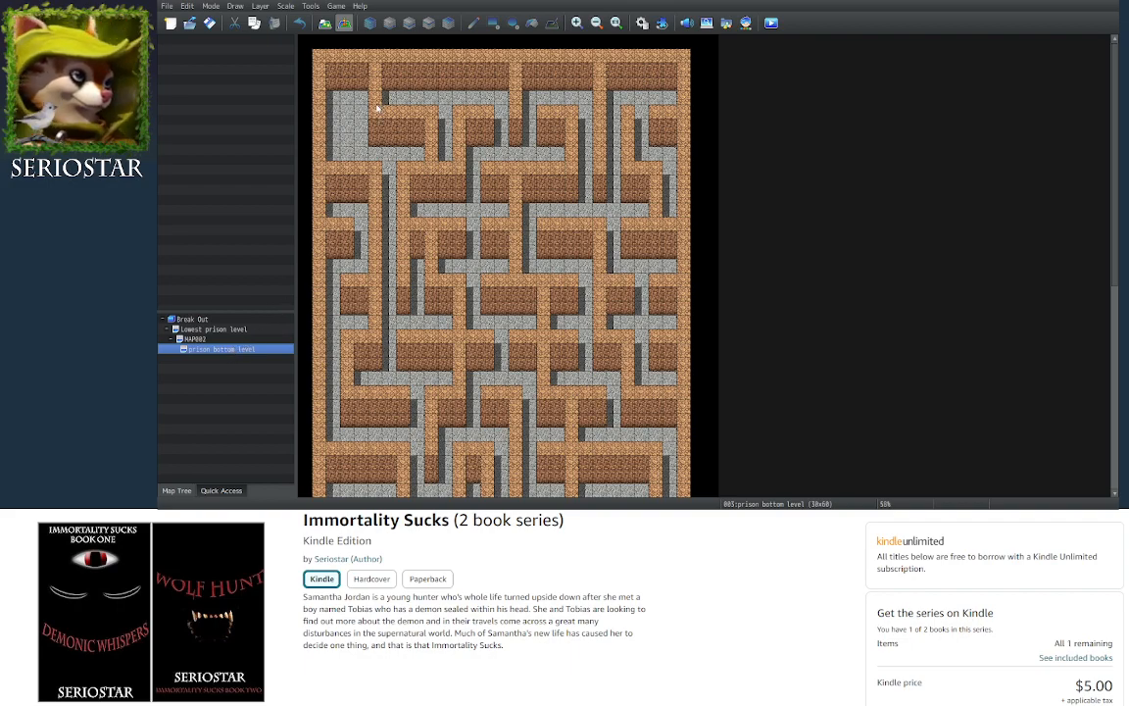
{"action": "left_click", "coordinate": [325, 23]}
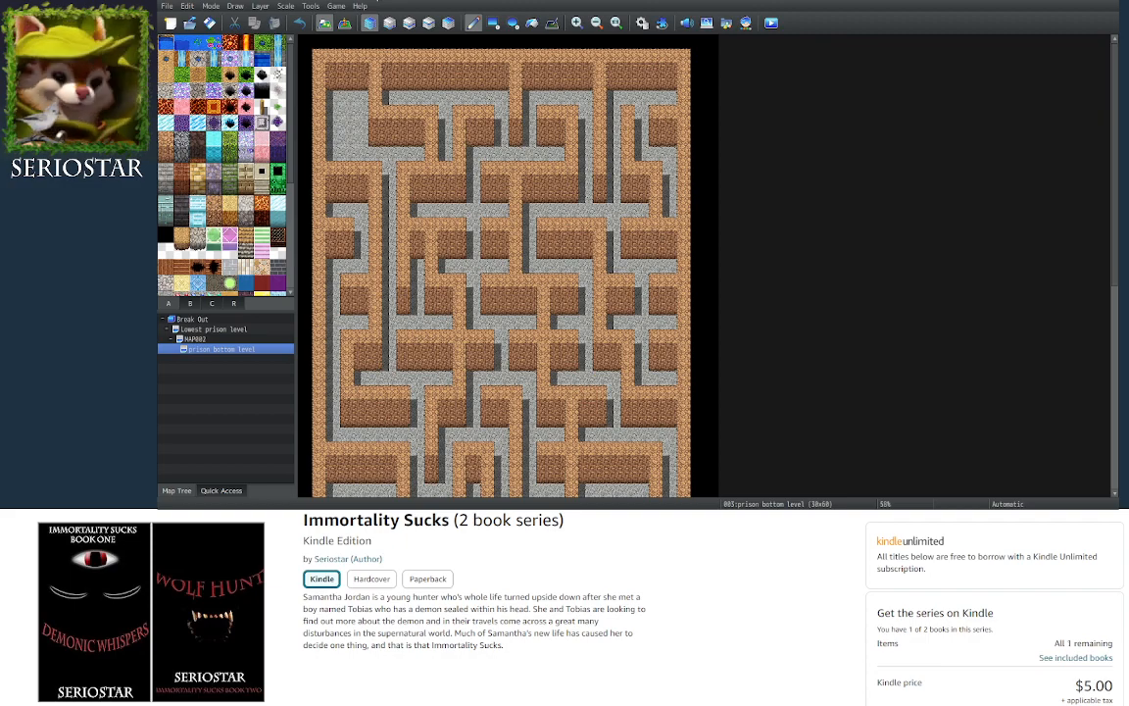
{"action": "left_click", "coordinate": [344, 23]}
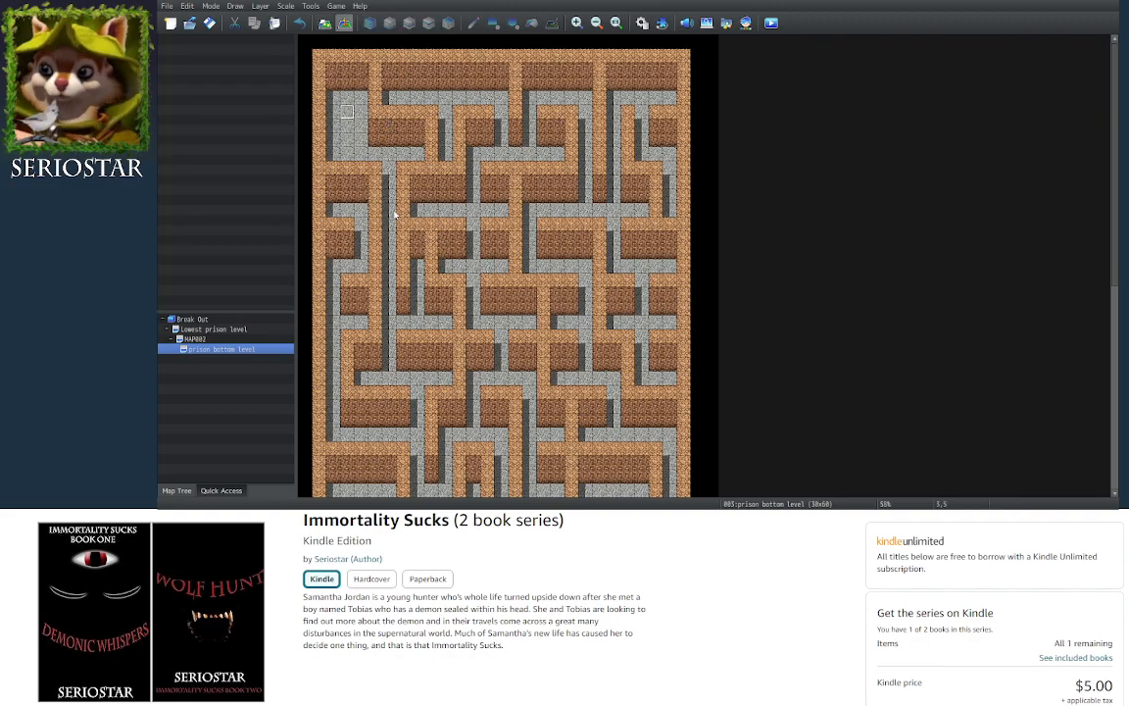
{"action": "left_click", "coordinate": [481, 259]}
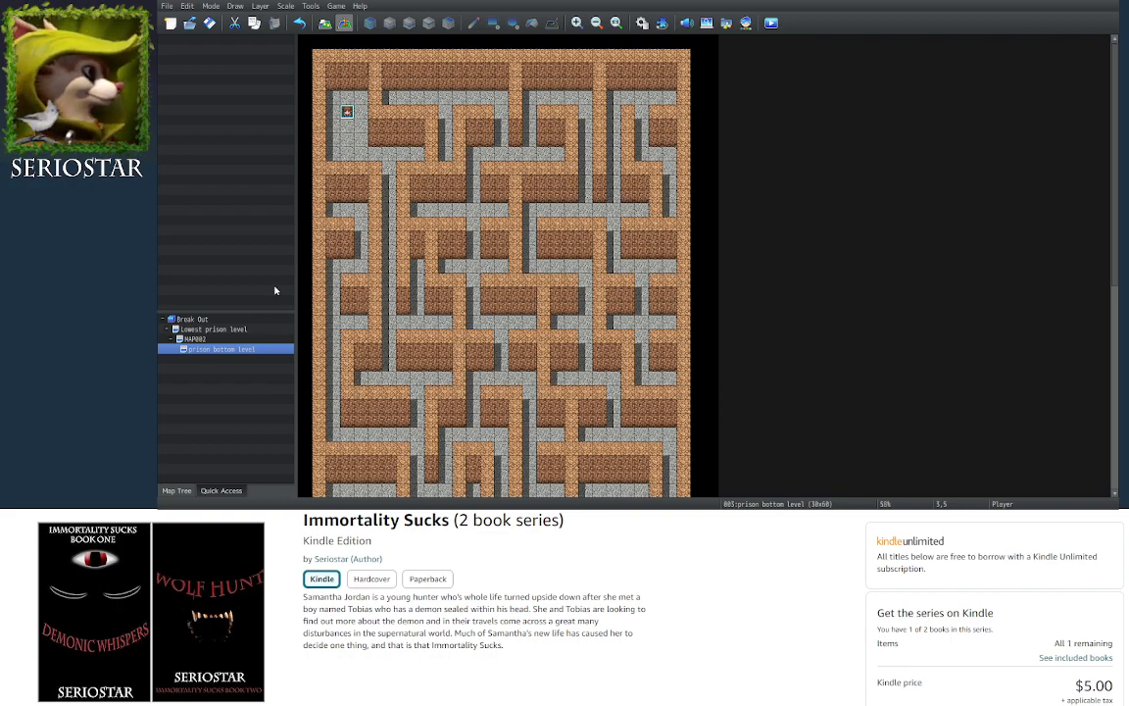
{"action": "left_click", "coordinate": [379, 111]}
{"action": "left_click", "coordinate": [368, 127]}
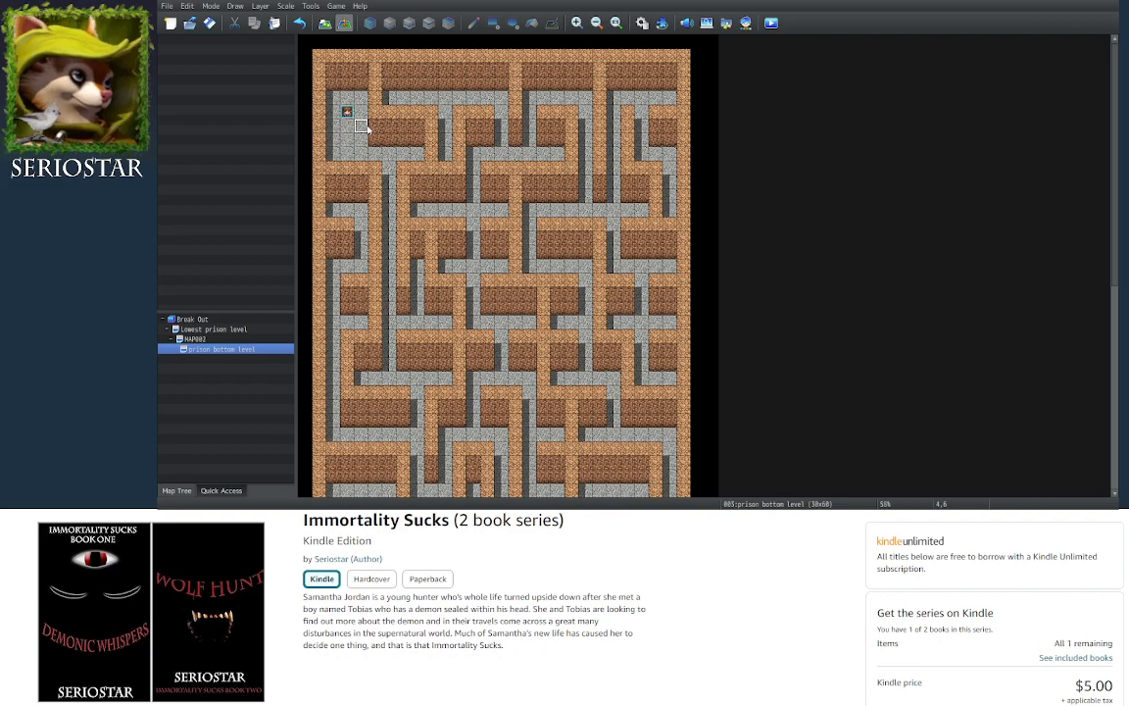